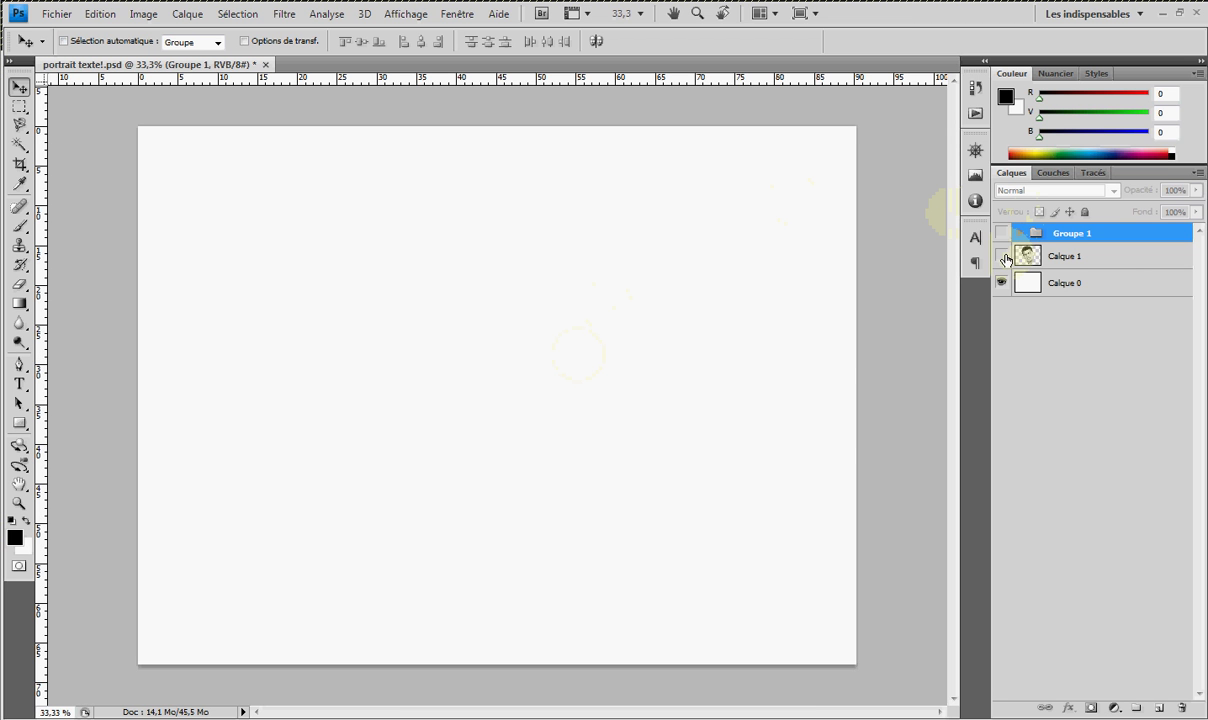
Step: Compare the photo on Calque 1 with the finished text portrait in Groupe 1, and examine its bold and regular lettering up close
{"action": "left_click", "coordinate": [1002, 256]}
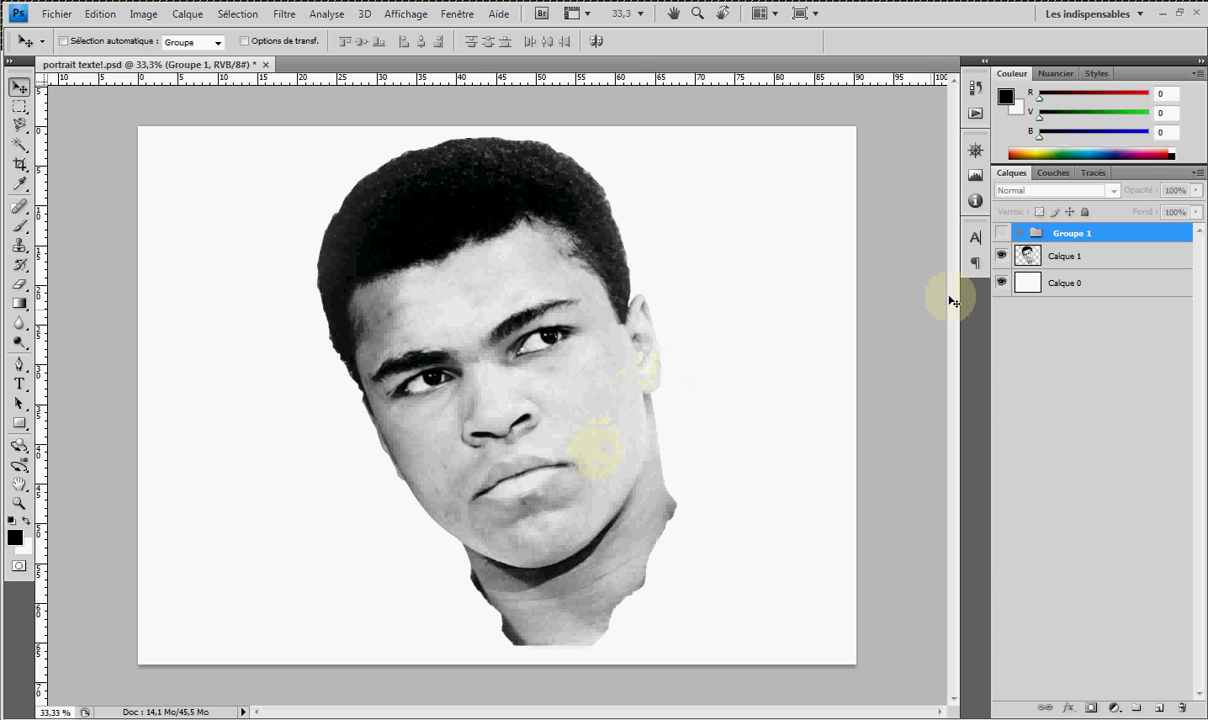
{"action": "left_click", "coordinate": [1002, 256]}
{"action": "left_click", "coordinate": [1001, 233]}
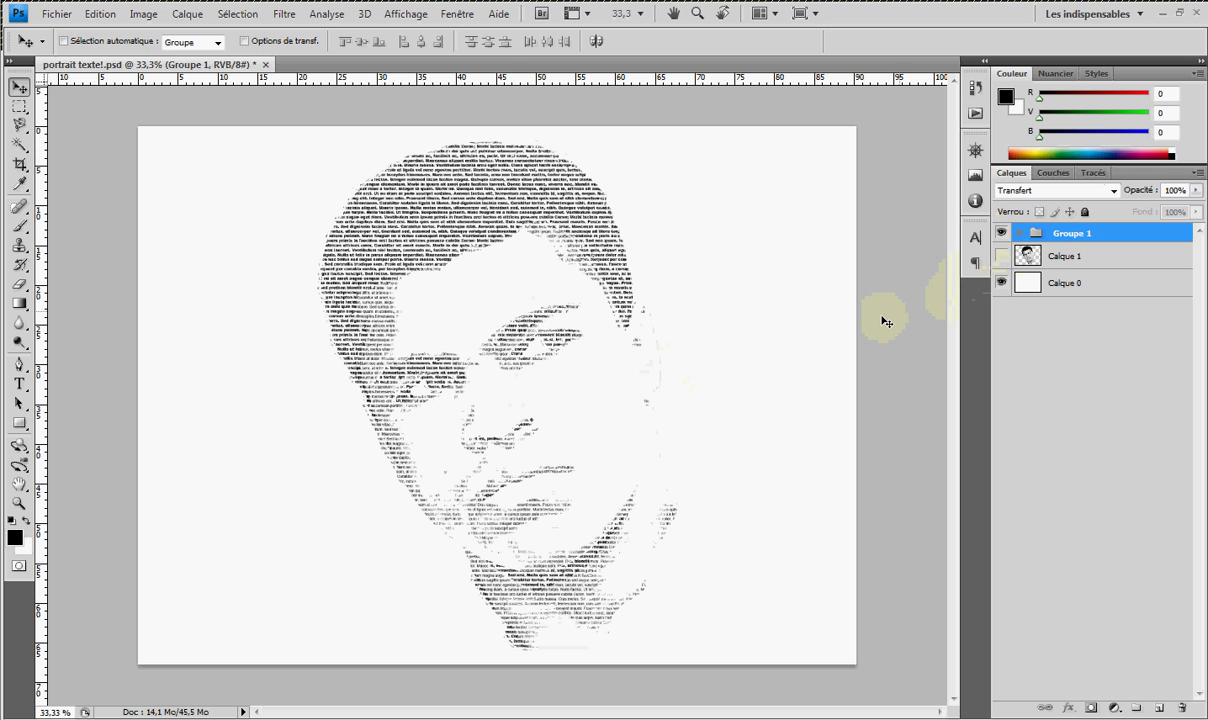
{"action": "left_click", "coordinate": [431, 250], "text": "ctrl"}
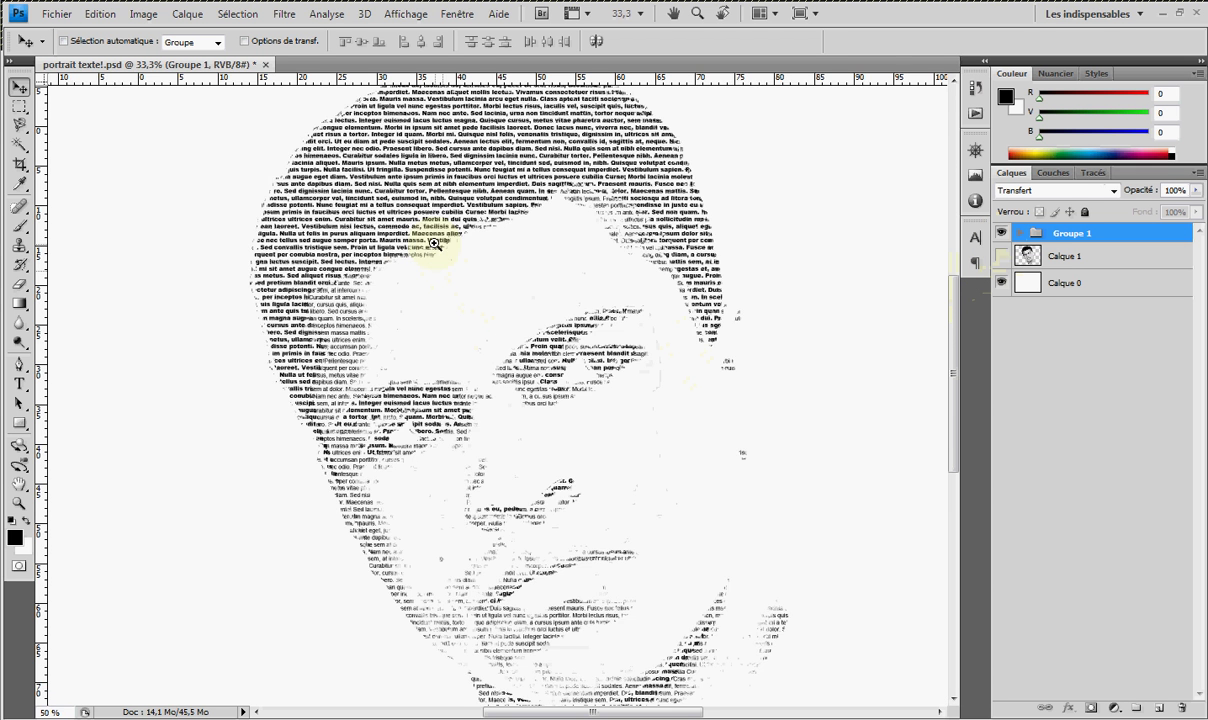
{"action": "left_click", "coordinate": [431, 245], "text": "ctrl"}
{"action": "left_click", "coordinate": [430, 238], "text": "ctrl"}
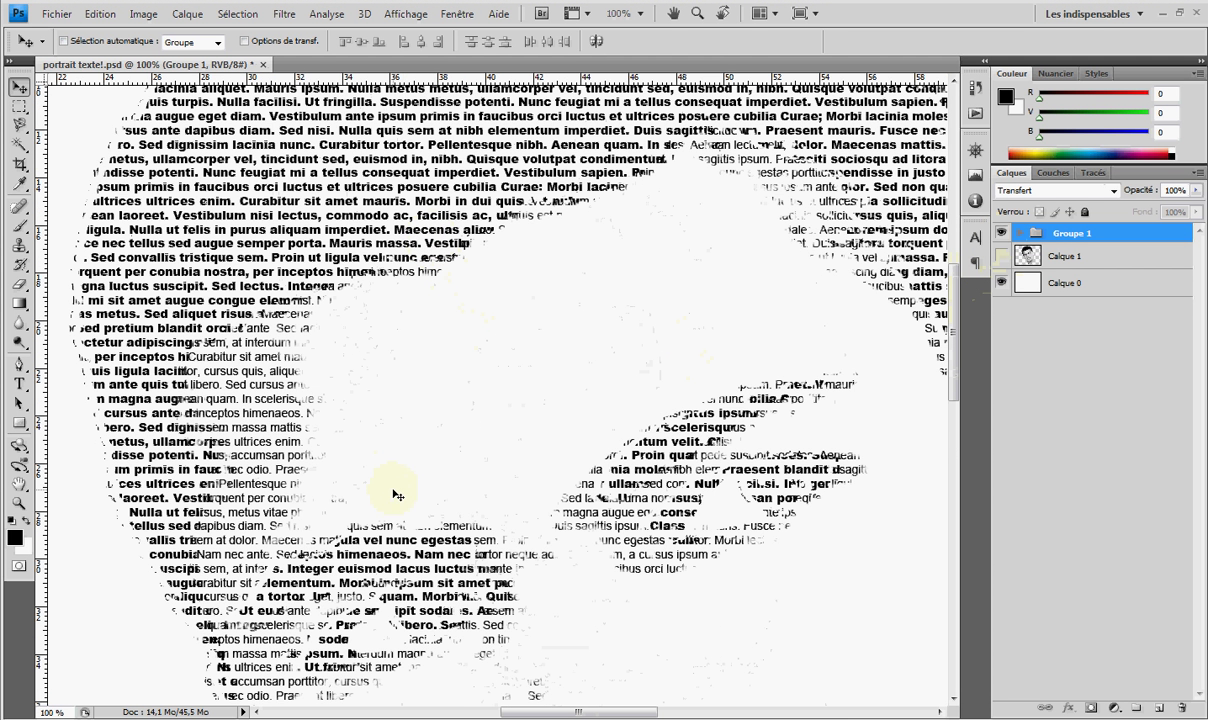
{"action": "left_click", "coordinate": [553, 486], "text": "ctrl+alt"}
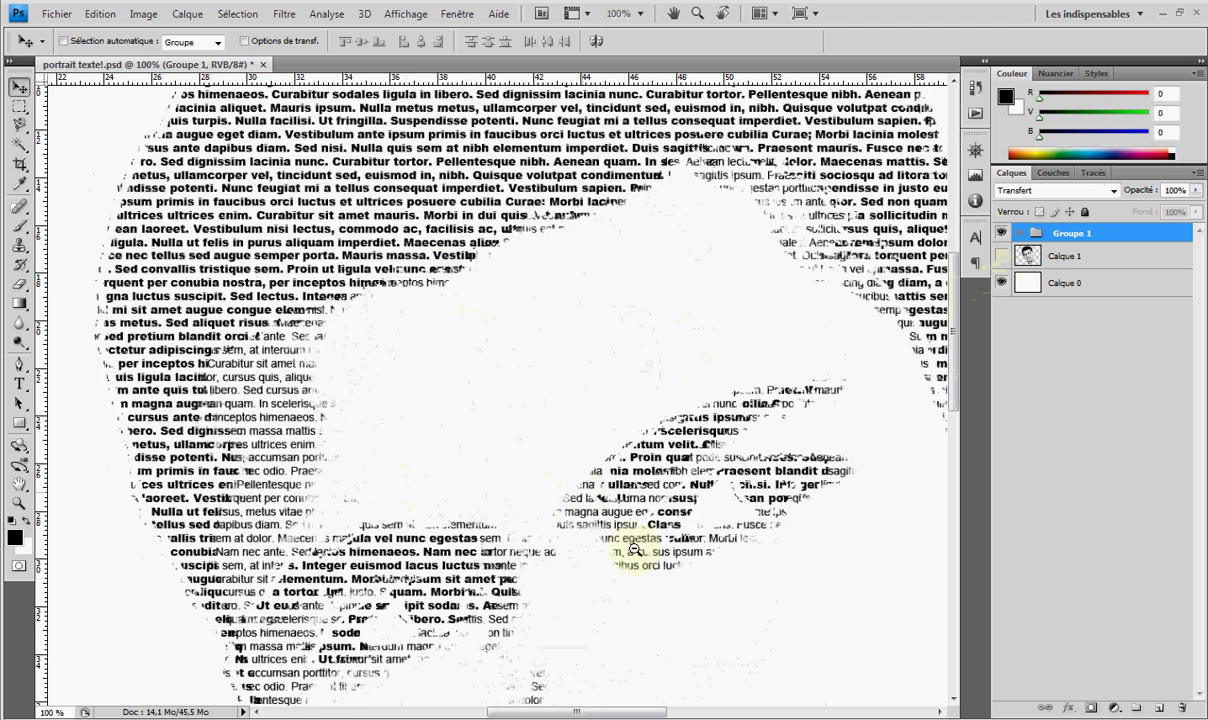
{"action": "left_click", "coordinate": [640, 500], "text": "ctrl+alt"}
{"action": "left_click", "coordinate": [645, 552], "text": "ctrl"}
{"action": "left_click", "coordinate": [655, 560], "text": "ctrl+alt"}
{"action": "left_click", "coordinate": [698, 607], "text": "ctrl+alt"}
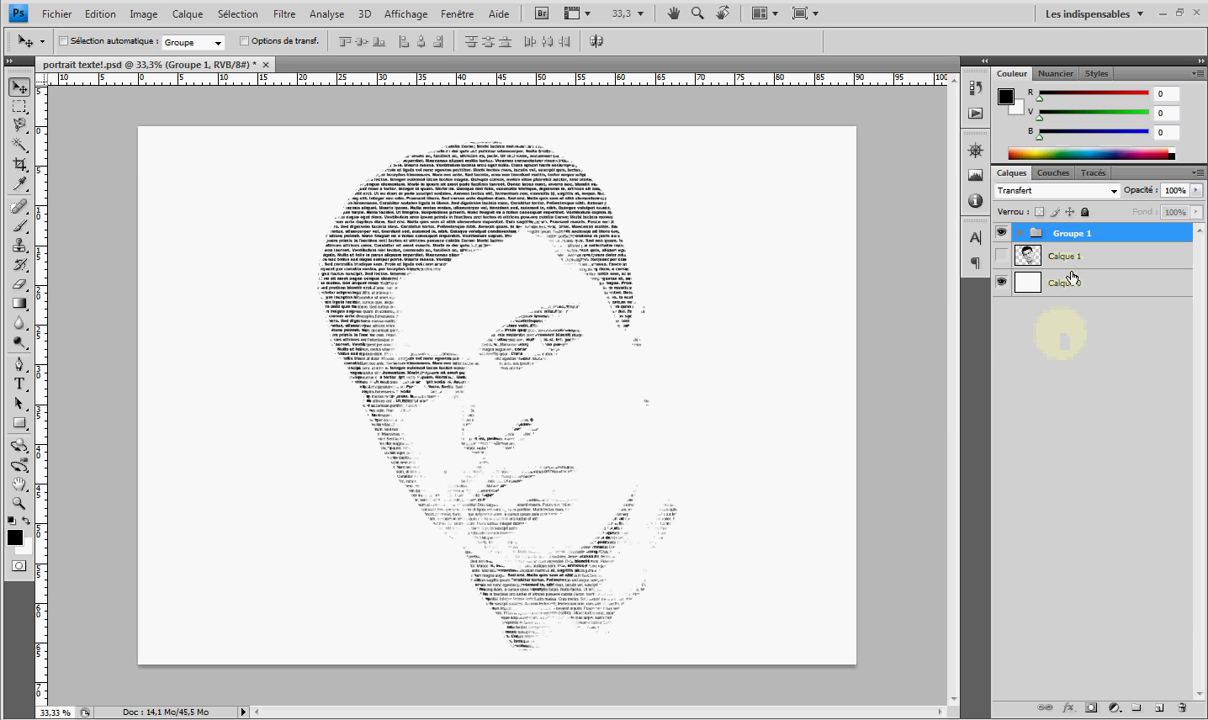
Step: Delete Groupe 1 together with its contents and show the portrait photo on Calque 1
{"action": "left_click", "coordinate": [1182, 708]}
{"action": "left_click", "coordinate": [603, 284]}
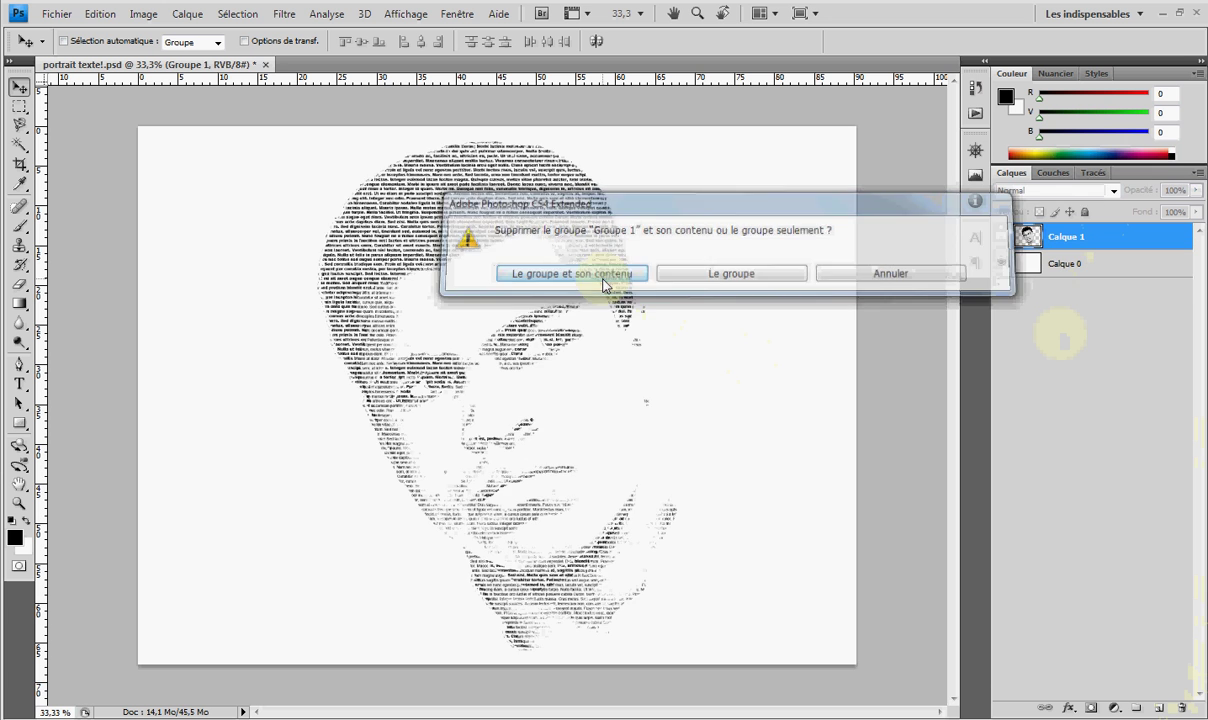
{"action": "left_click", "coordinate": [1001, 236]}
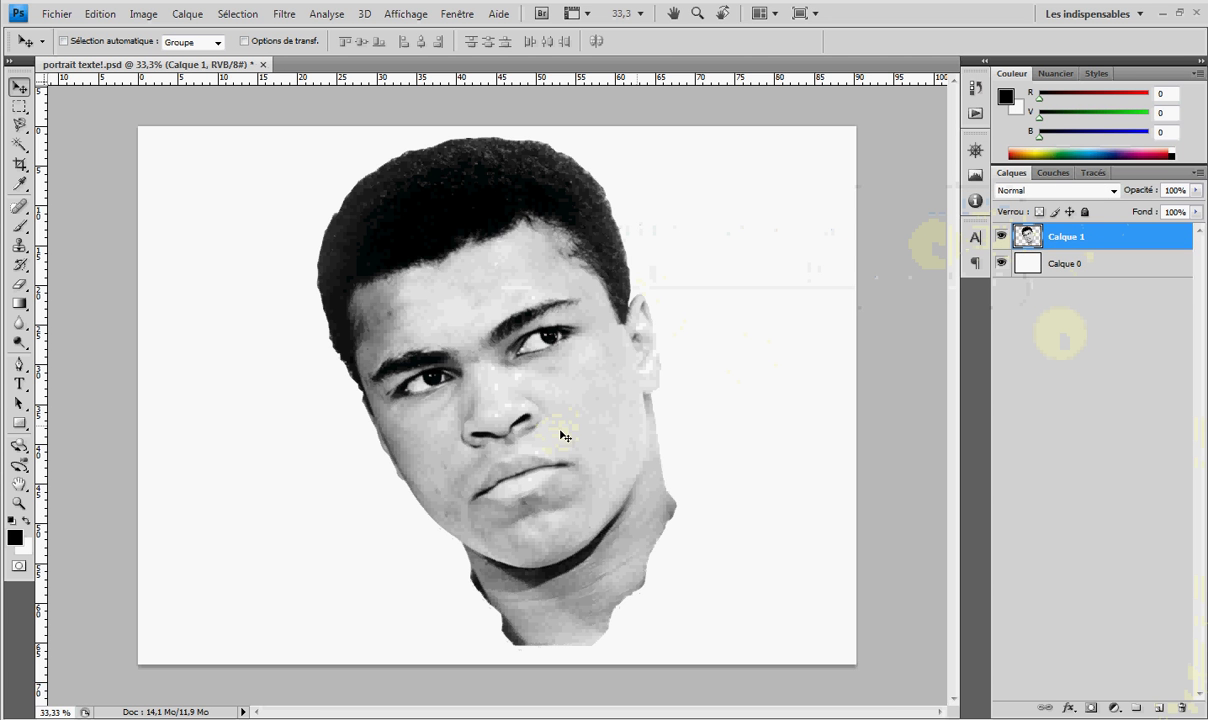
Step: Add two empty layers above Calque 1, naming the lower one Tons Foncés and the upper one Tons Moyens
{"action": "left_click", "coordinate": [1158, 708]}
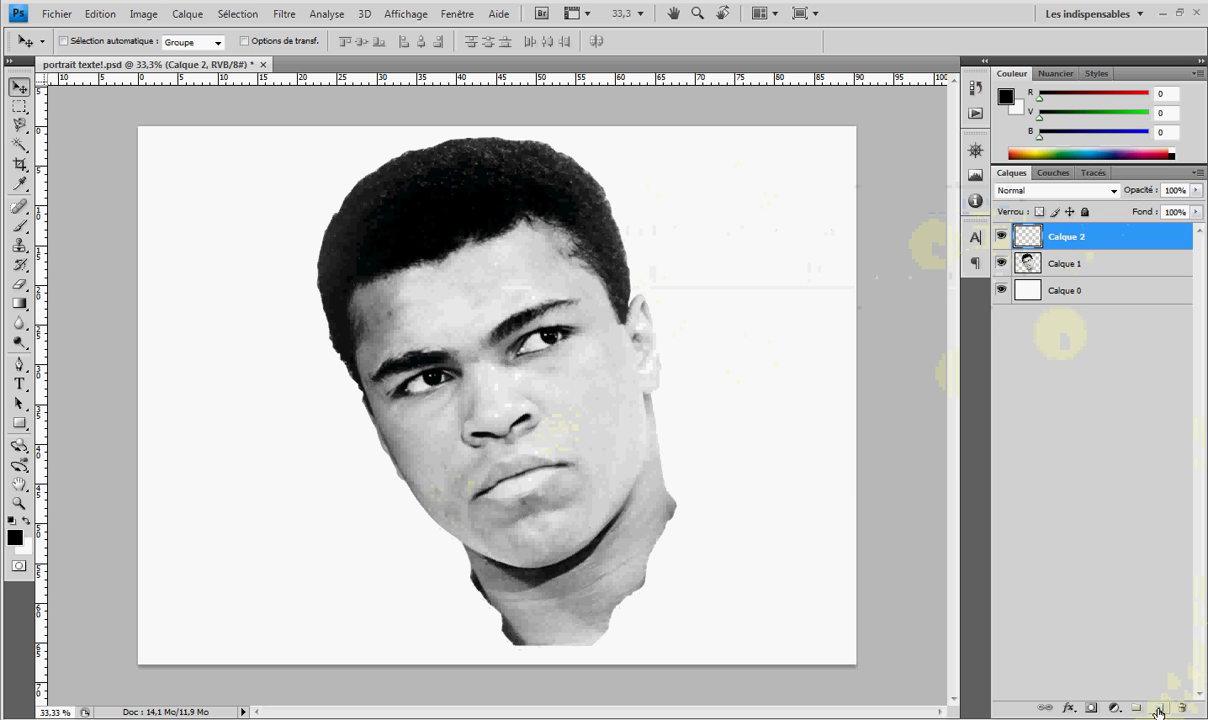
{"action": "left_click", "coordinate": [1158, 708]}
{"action": "double_click", "coordinate": [1068, 264]}
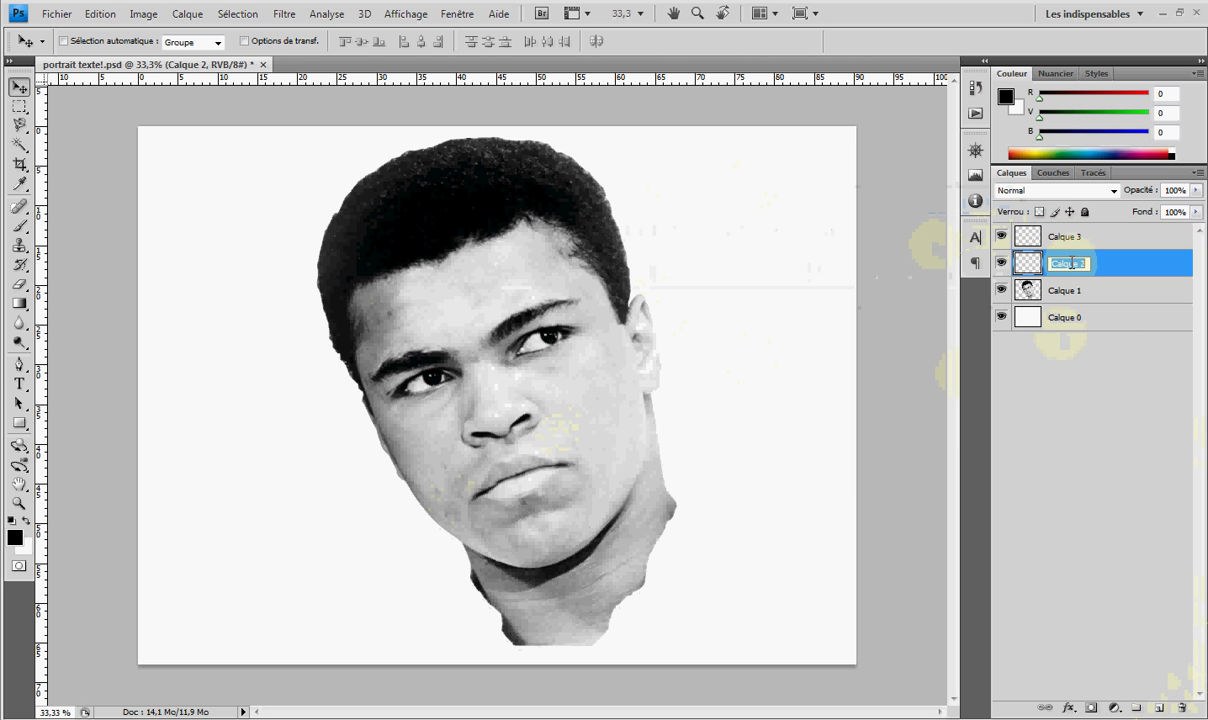
{"action": "type", "text": "Tons"}
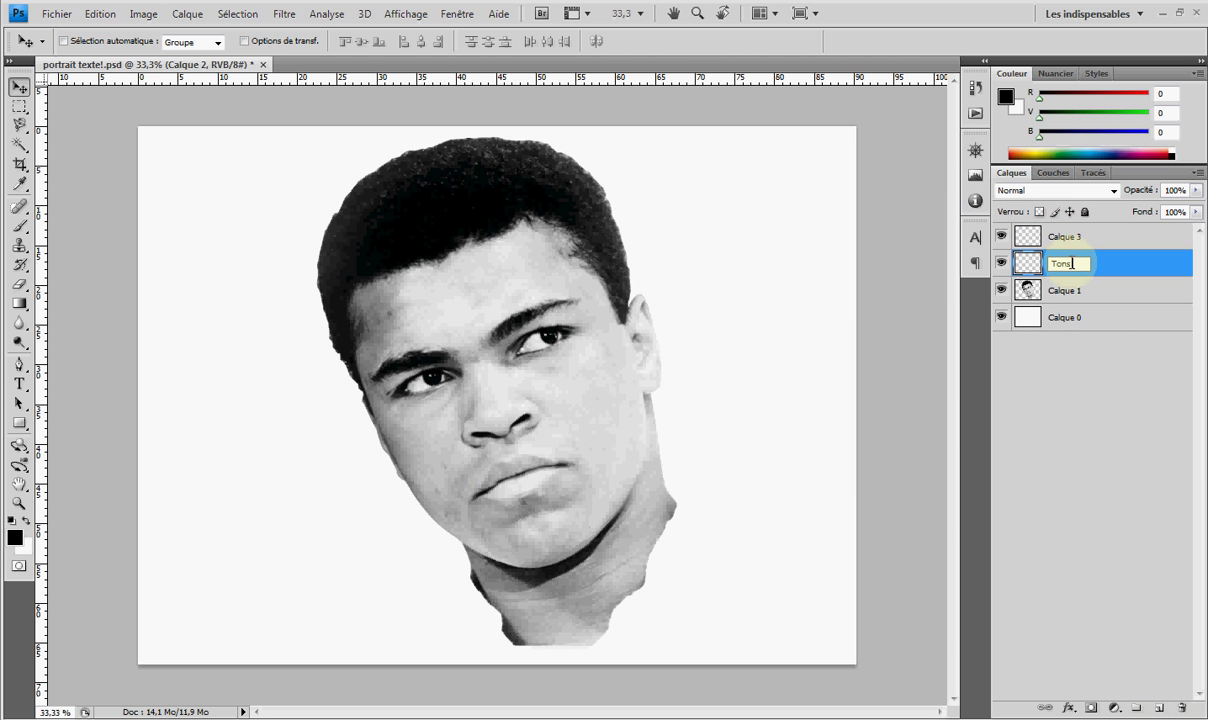
{"action": "type", "text": " Foncés"}
{"action": "left_click", "coordinate": [1068, 240]}
{"action": "type", "text": "Tons"}
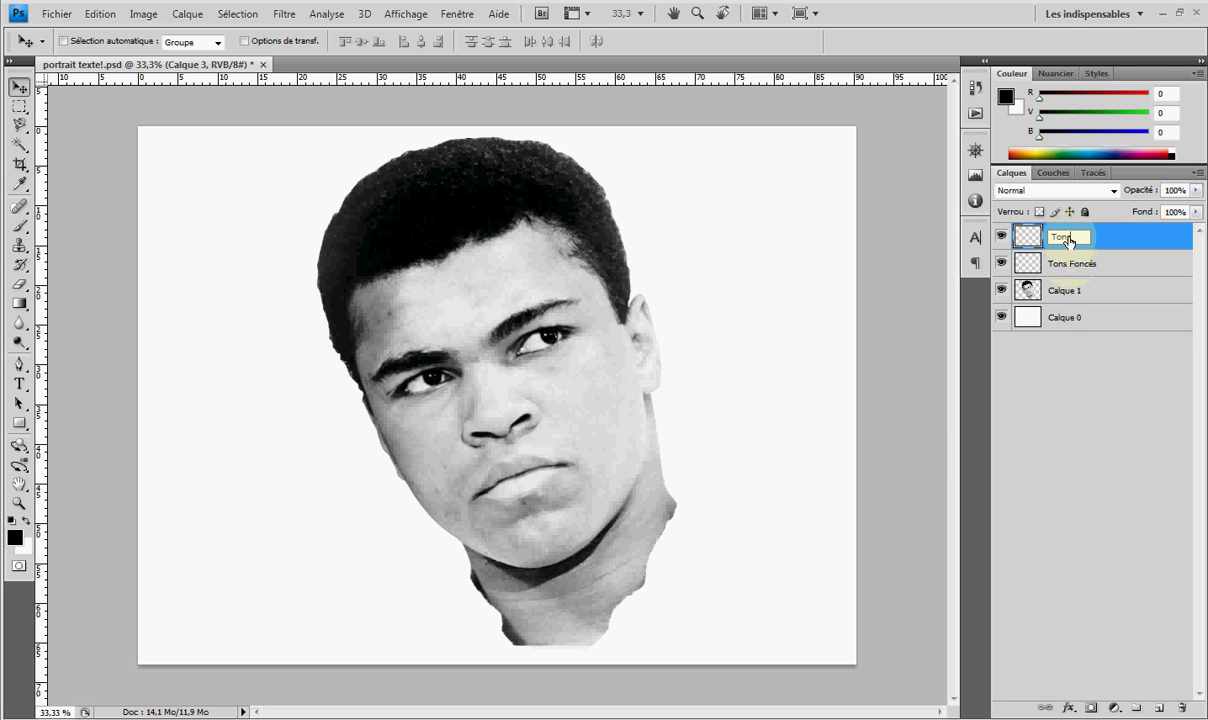
{"action": "type", "text": " Moyens"}
{"action": "key", "text": "Return"}
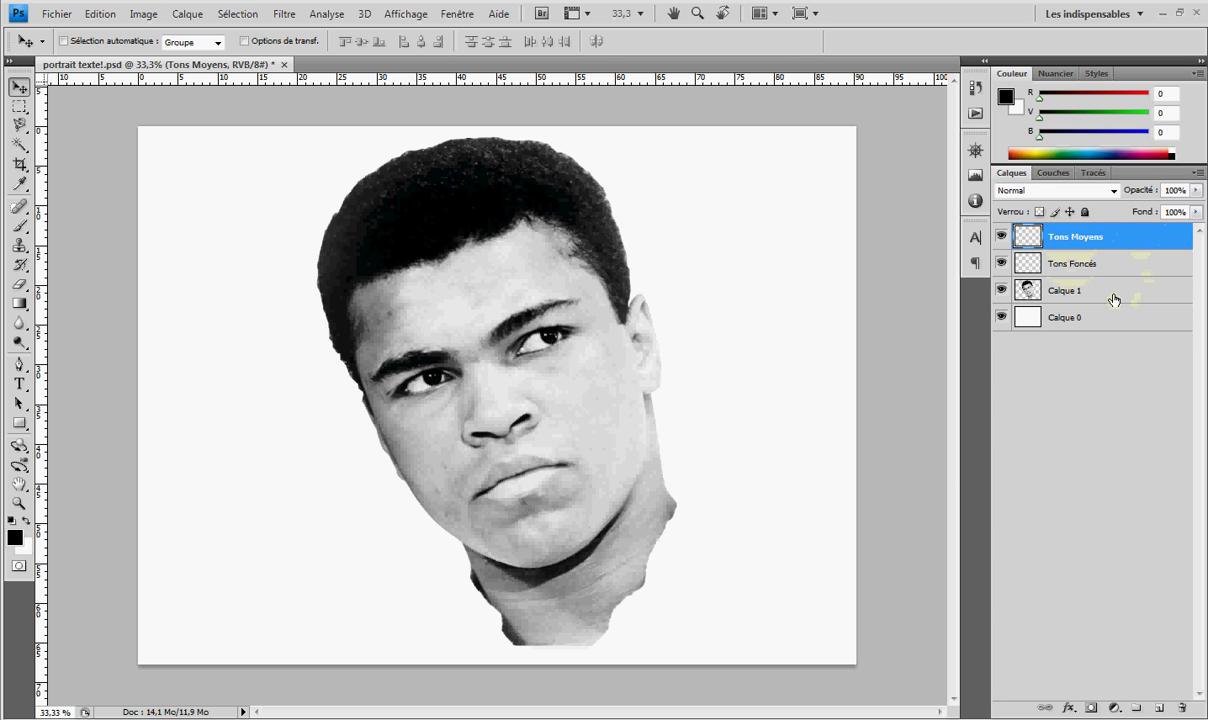
Step: Select the dark tones of the Calque 1 portrait with the Color Range command set to Tons foncés
{"action": "left_click", "coordinate": [1104, 292]}
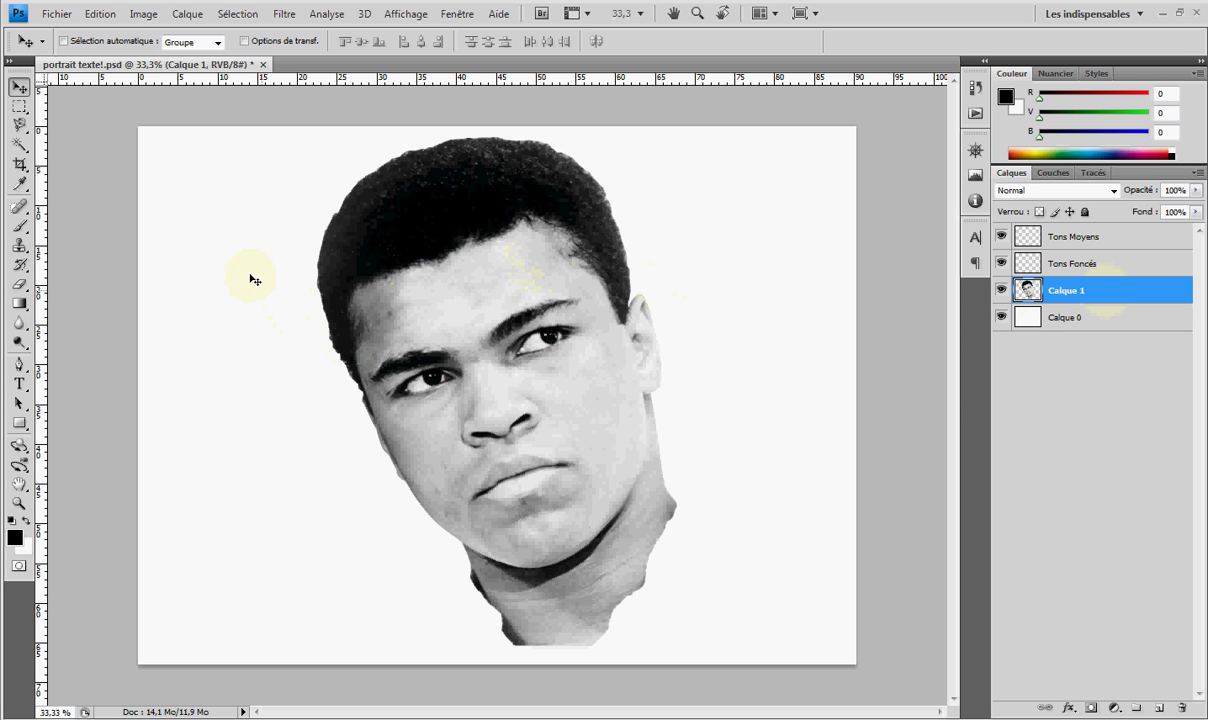
{"action": "left_click", "coordinate": [238, 14]}
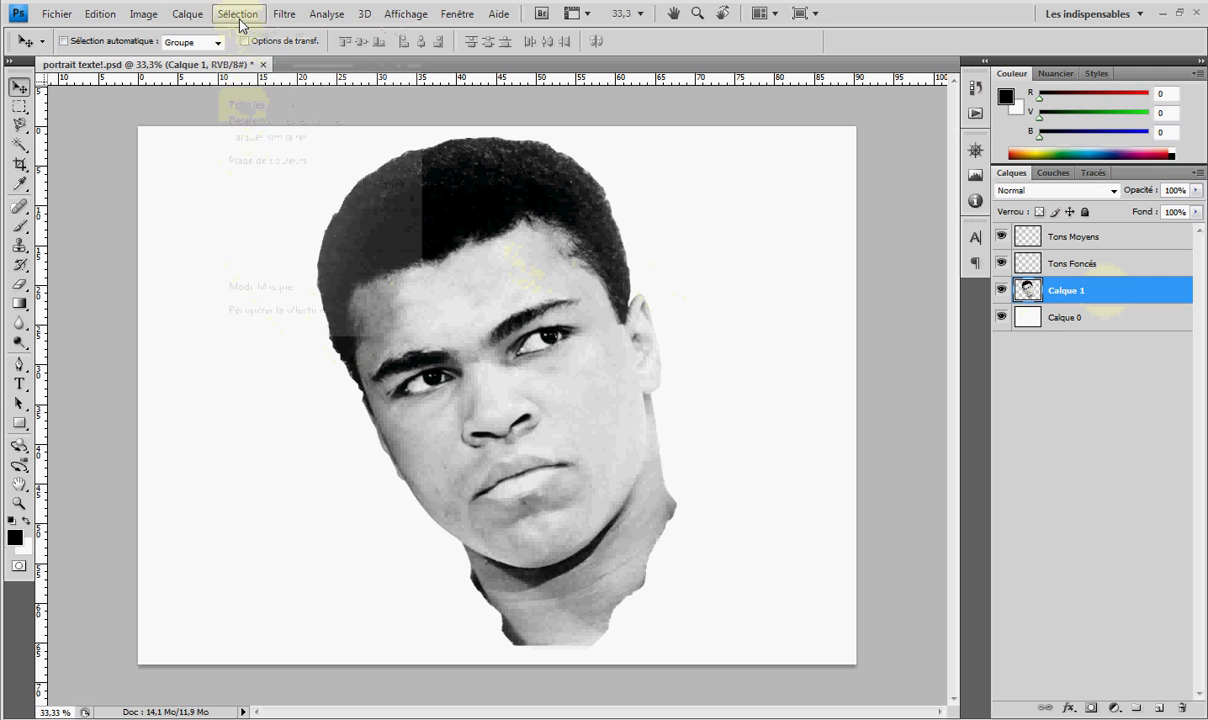
{"action": "left_click", "coordinate": [239, 161]}
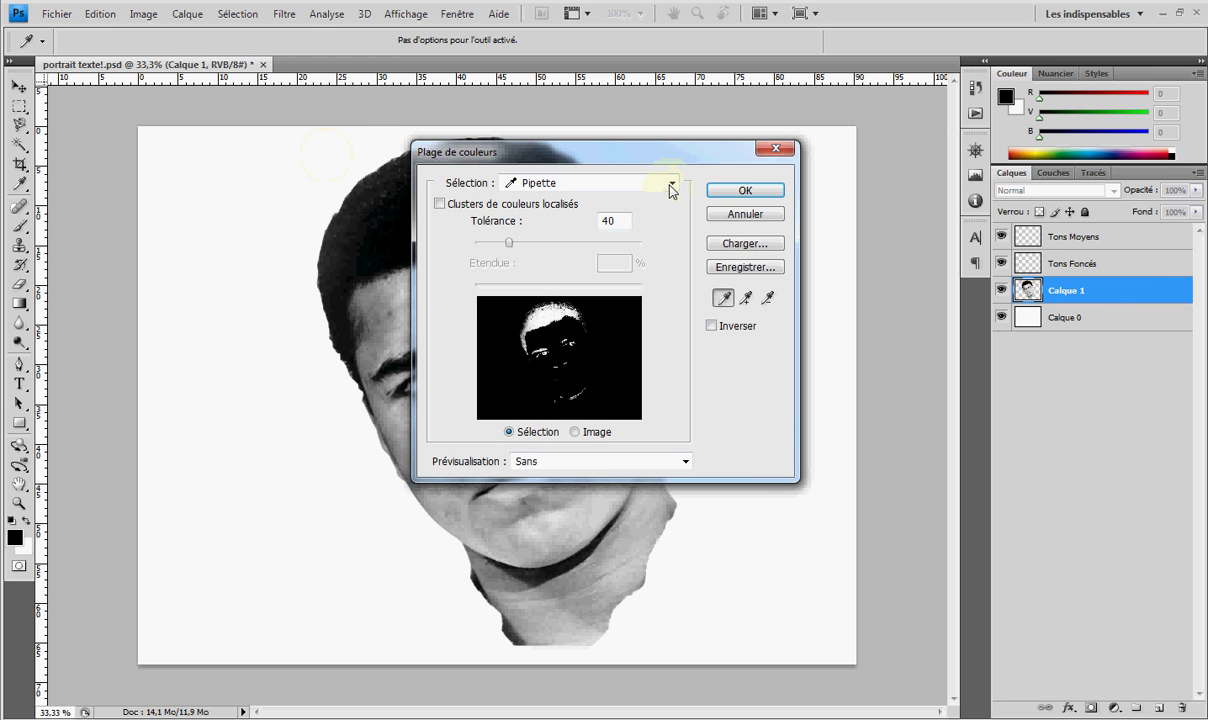
{"action": "left_click", "coordinate": [671, 184]}
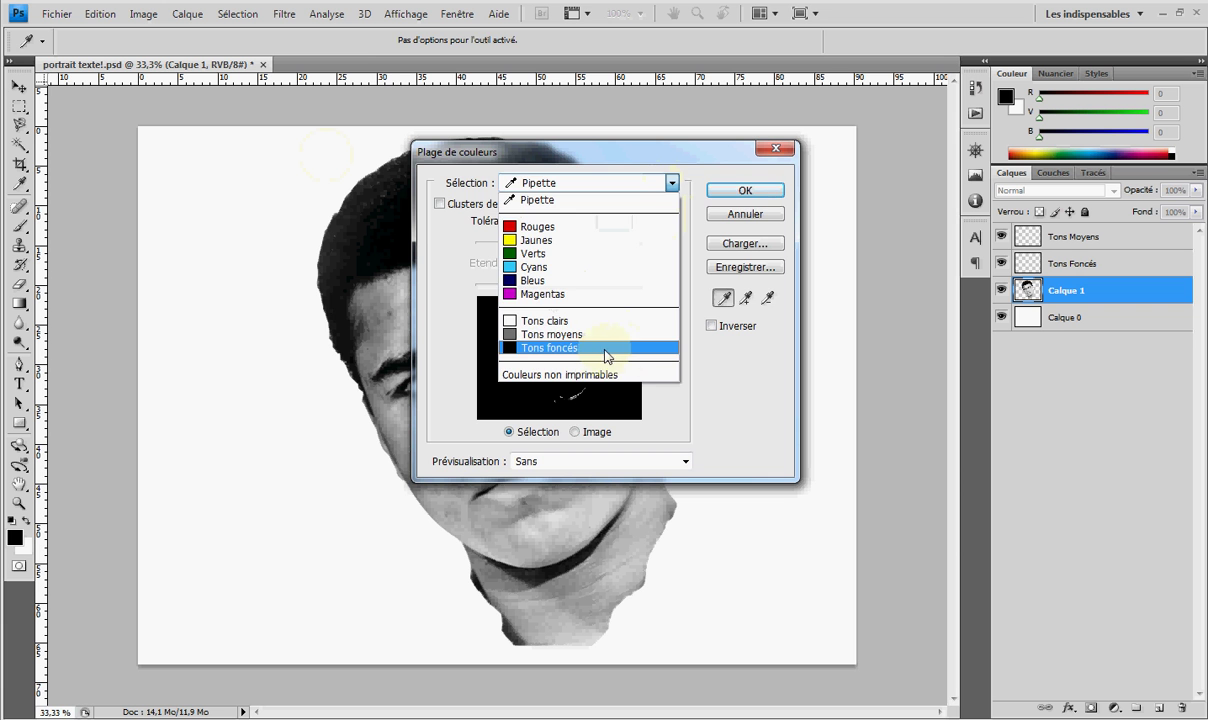
{"action": "left_click", "coordinate": [598, 347]}
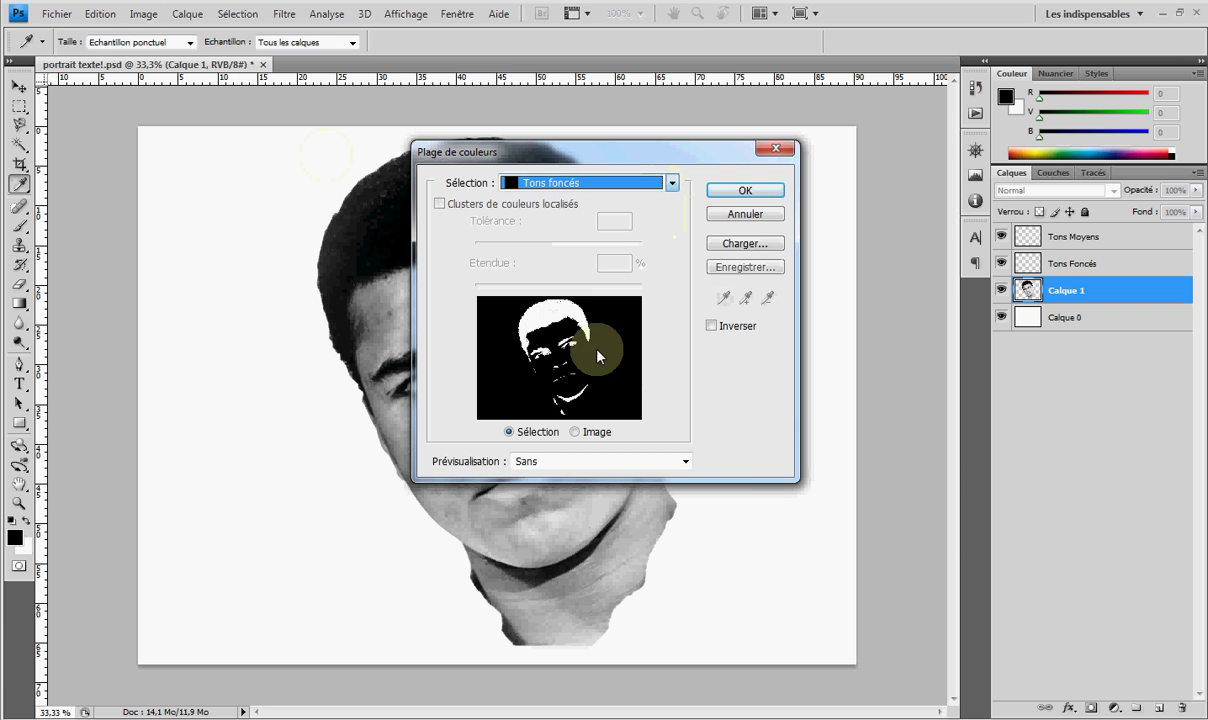
{"action": "left_click", "coordinate": [745, 192]}
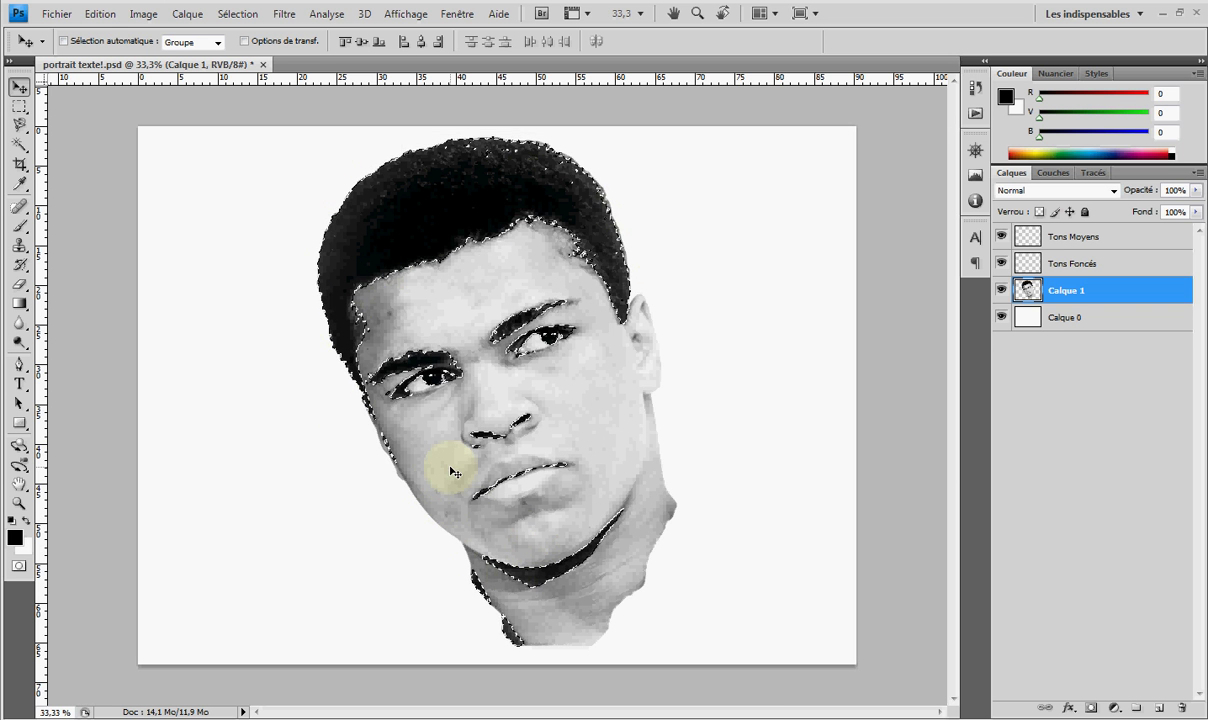
Step: Fill the dark-tone selection with black on the Tons Foncés layer, deselect, and check the fill with Calque 1 temporarily hidden
{"action": "left_click", "coordinate": [1118, 300]}
{"action": "left_click", "coordinate": [1118, 263]}
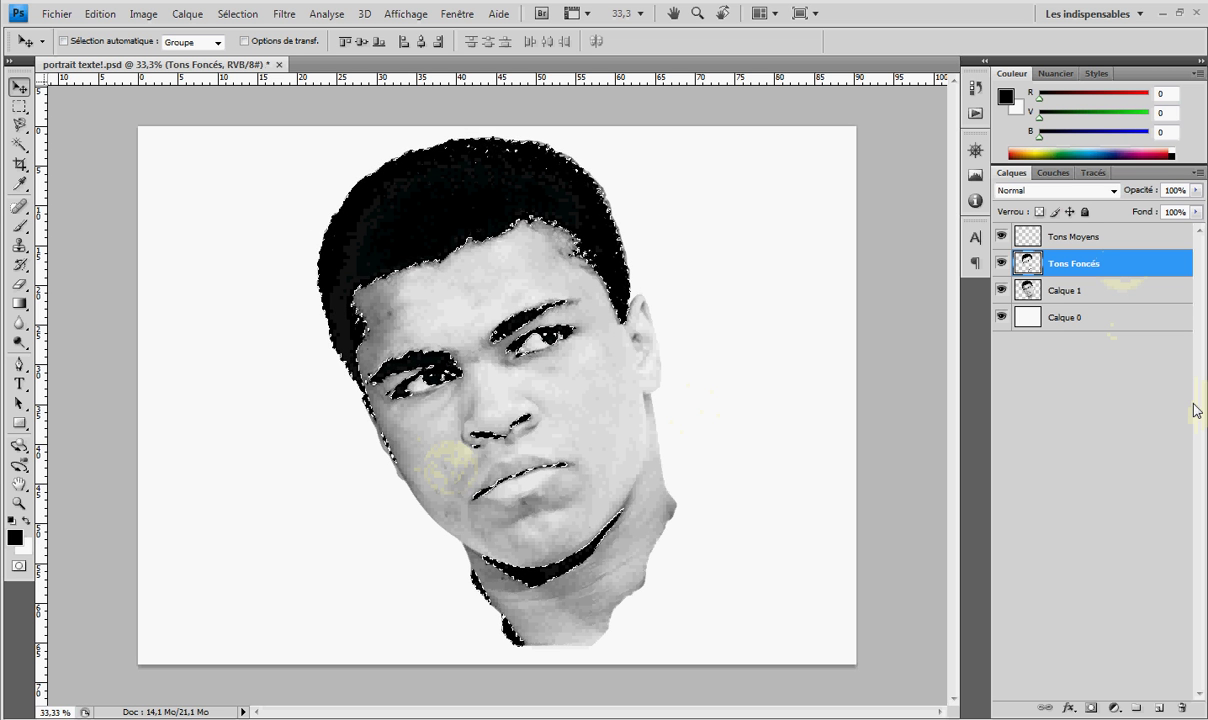
{"action": "key", "text": "ctrl+d"}
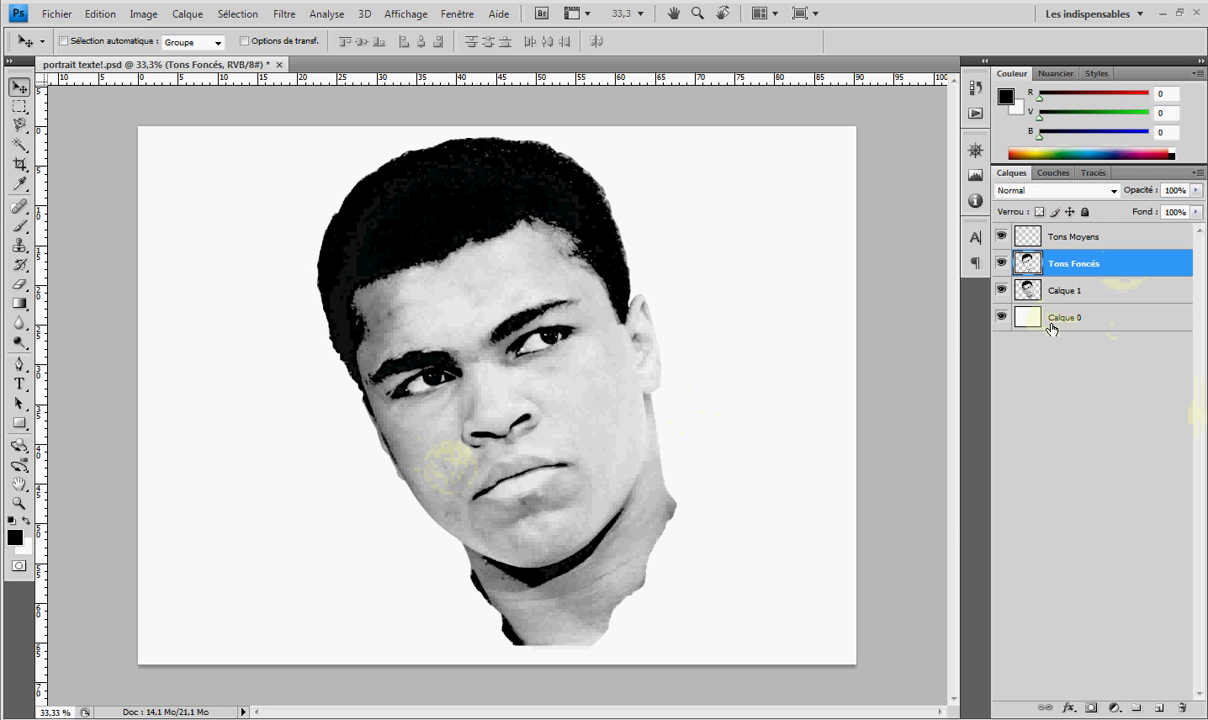
{"action": "left_click", "coordinate": [1002, 290]}
{"action": "left_click", "coordinate": [1002, 290]}
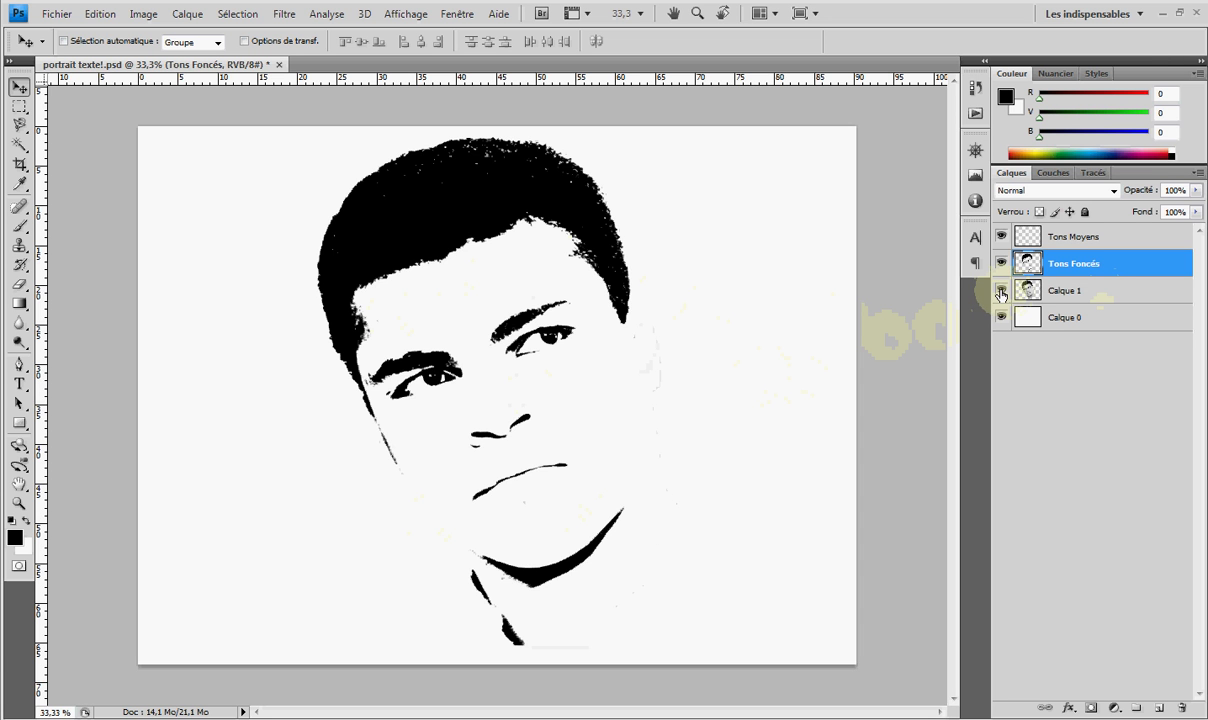
{"action": "left_click", "coordinate": [1002, 290]}
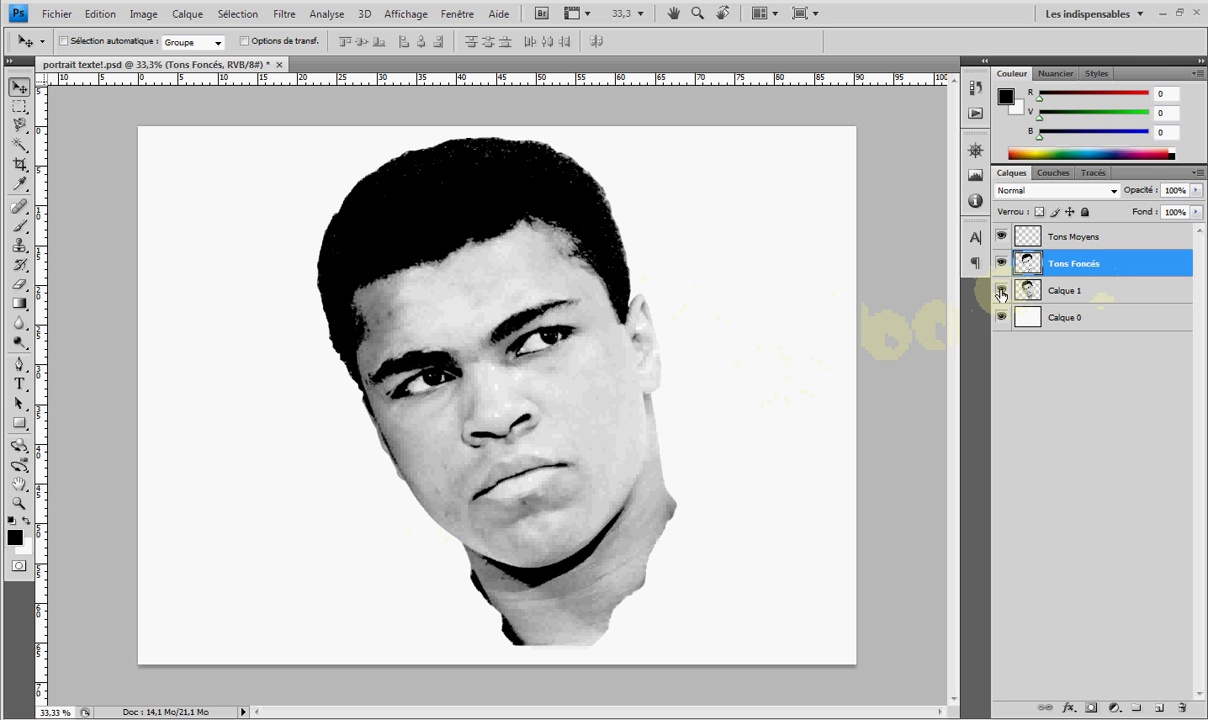
Step: Hide the Tons Foncés layer and select the midtones of Calque 1 with Color Range set to Tons moyens
{"action": "left_click", "coordinate": [1084, 291]}
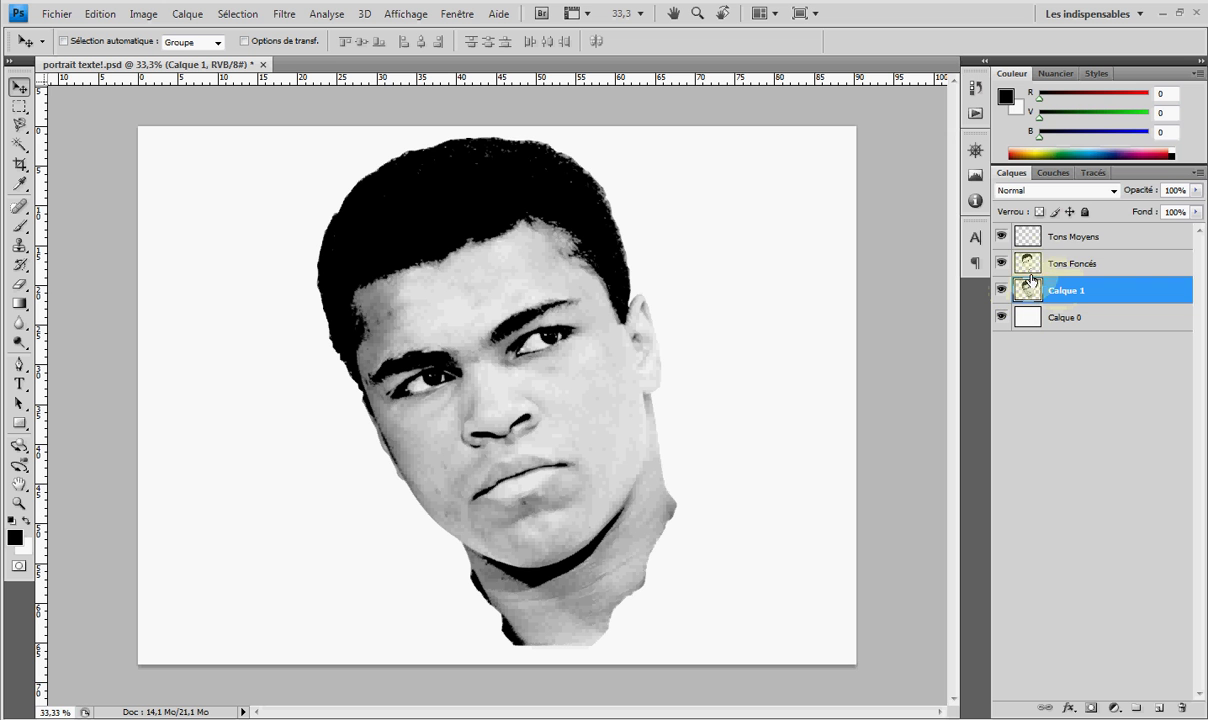
{"action": "left_click", "coordinate": [1001, 263]}
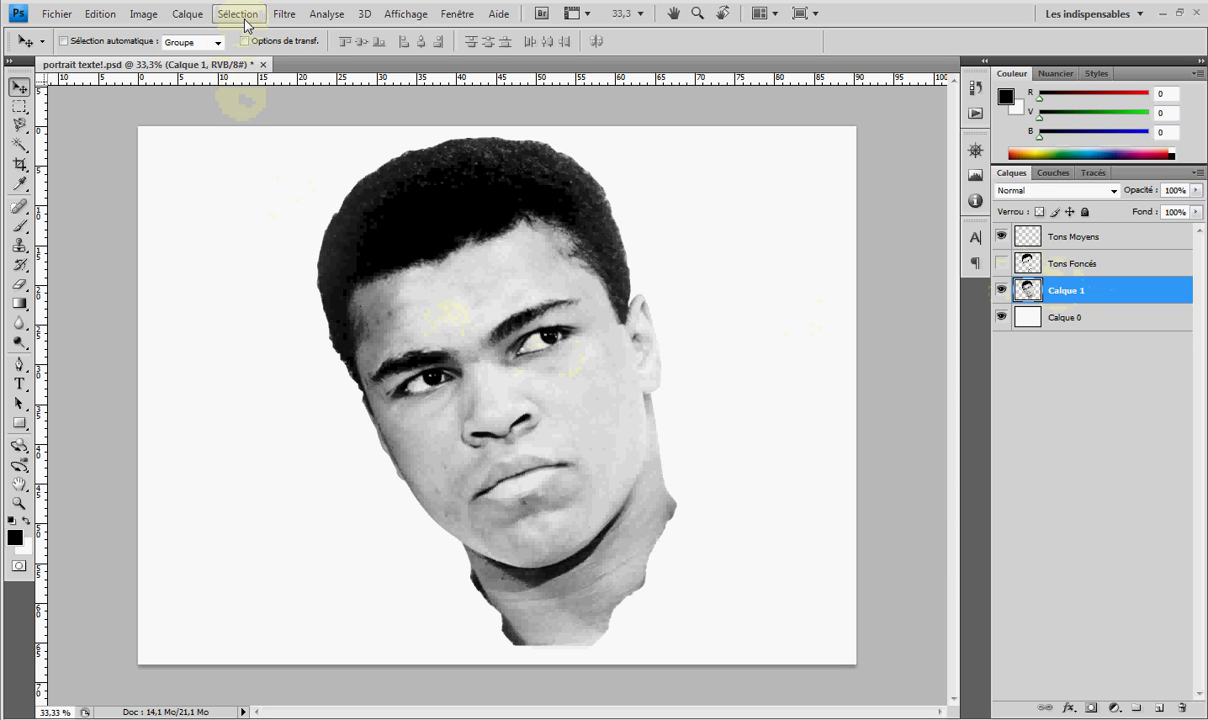
{"action": "left_click", "coordinate": [237, 14]}
{"action": "left_click", "coordinate": [240, 156]}
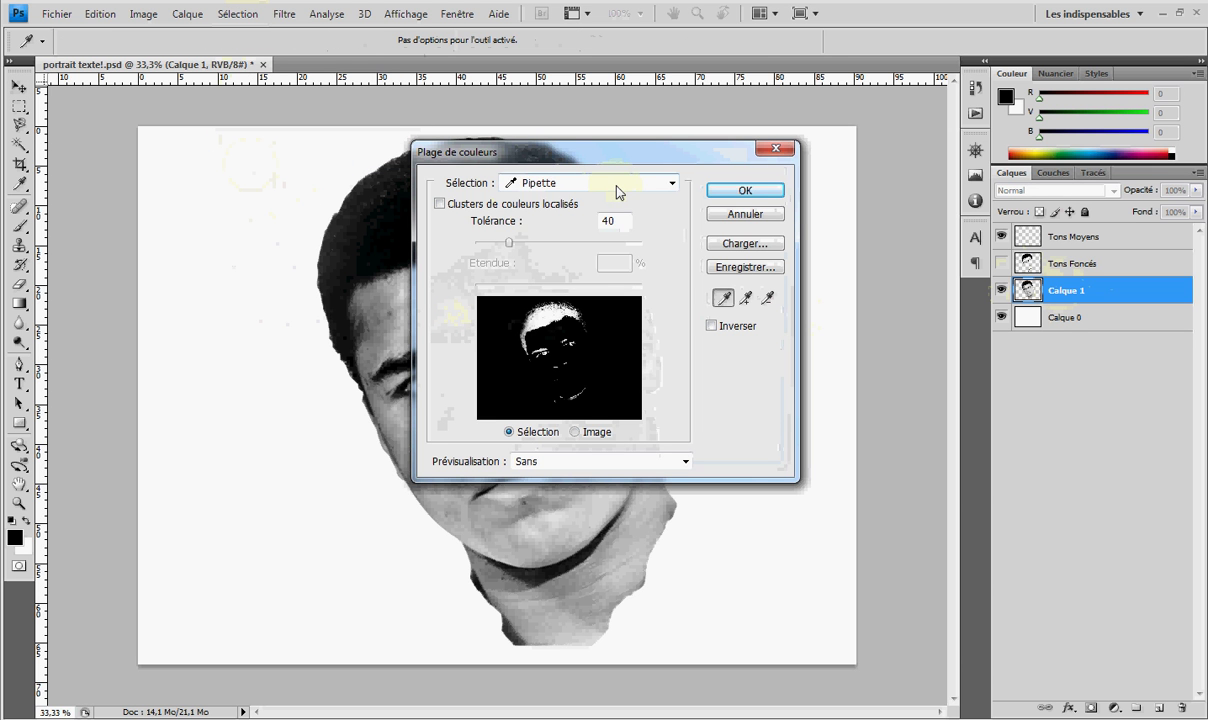
{"action": "left_click", "coordinate": [616, 185]}
{"action": "left_click", "coordinate": [615, 334]}
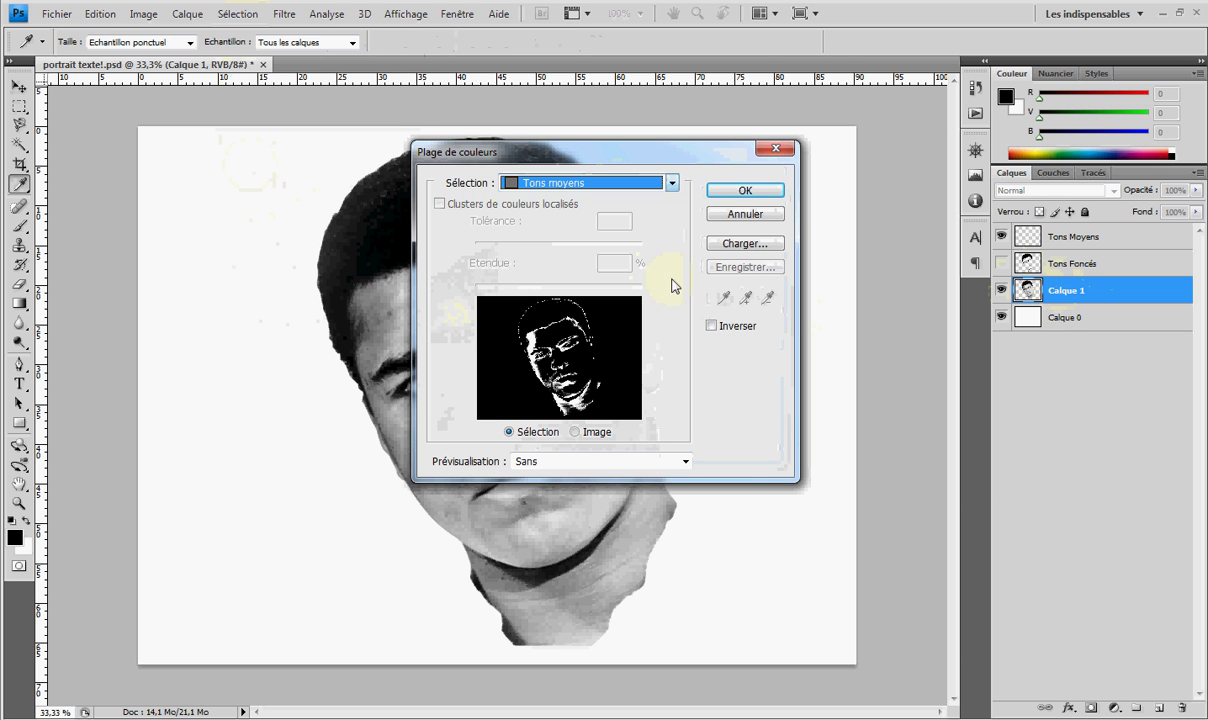
{"action": "left_click", "coordinate": [752, 191]}
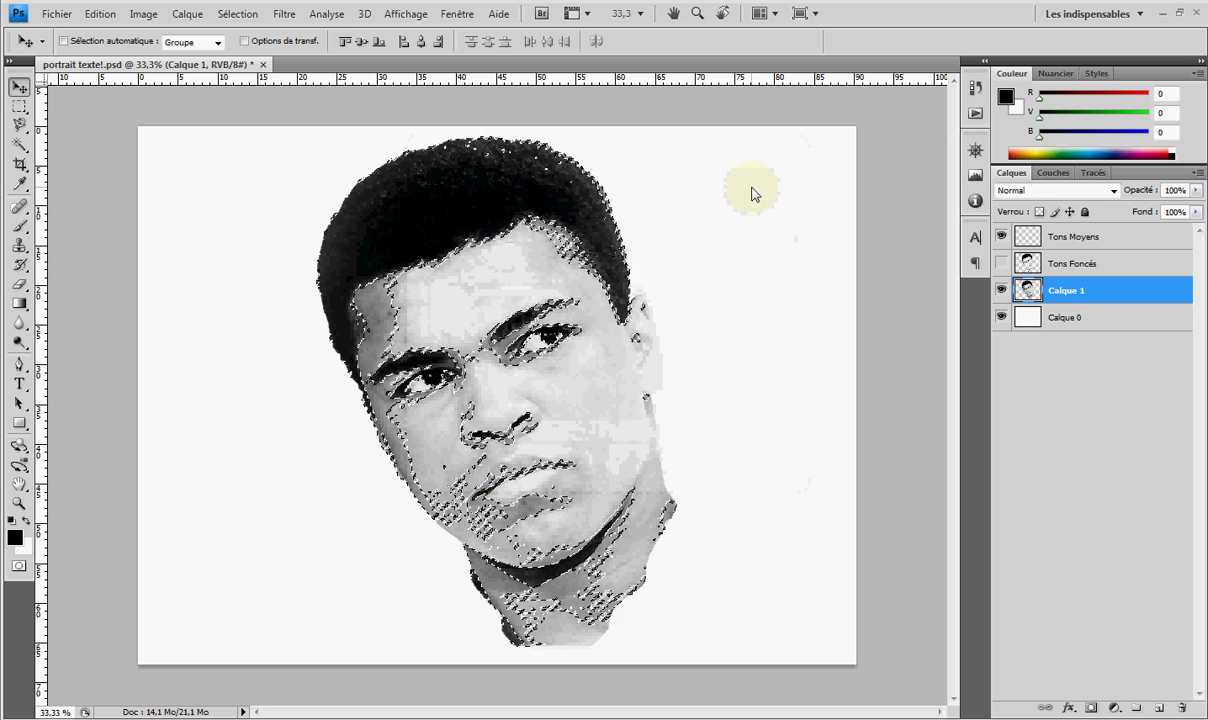
Step: Fill the midtone selection with black on the Tons Moyens layer and deselect
{"action": "left_click", "coordinate": [1087, 242]}
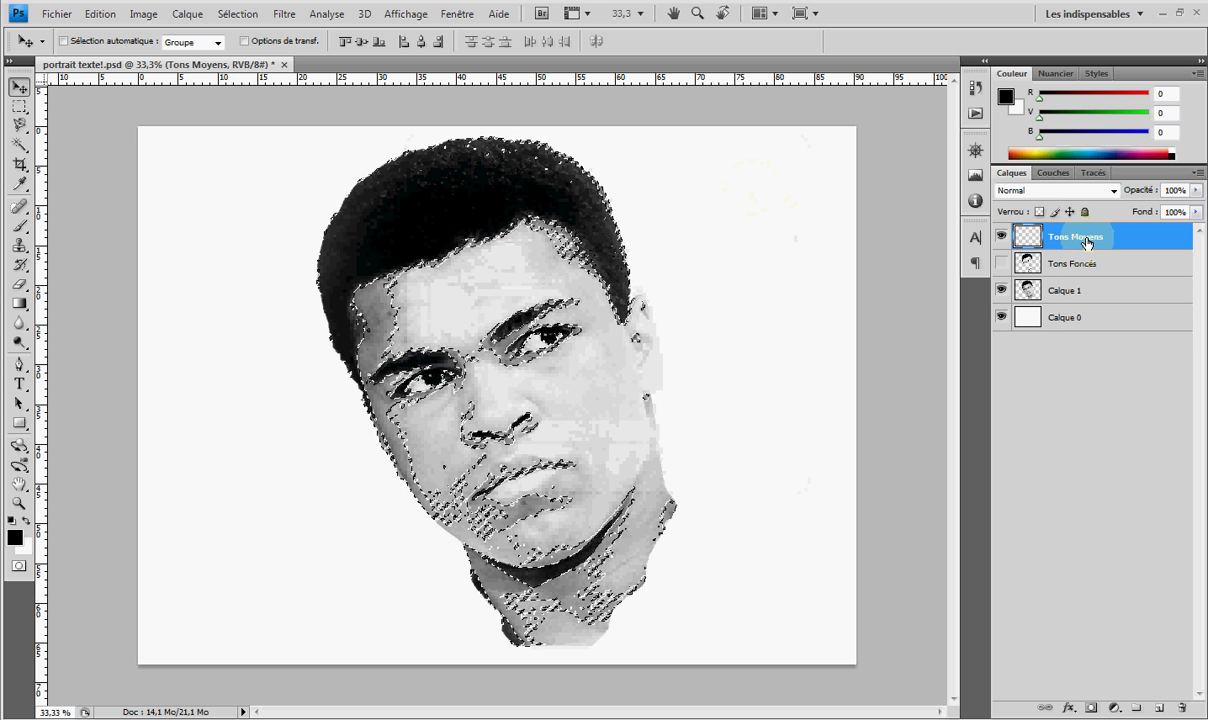
{"action": "key", "text": "alt+BackSpace"}
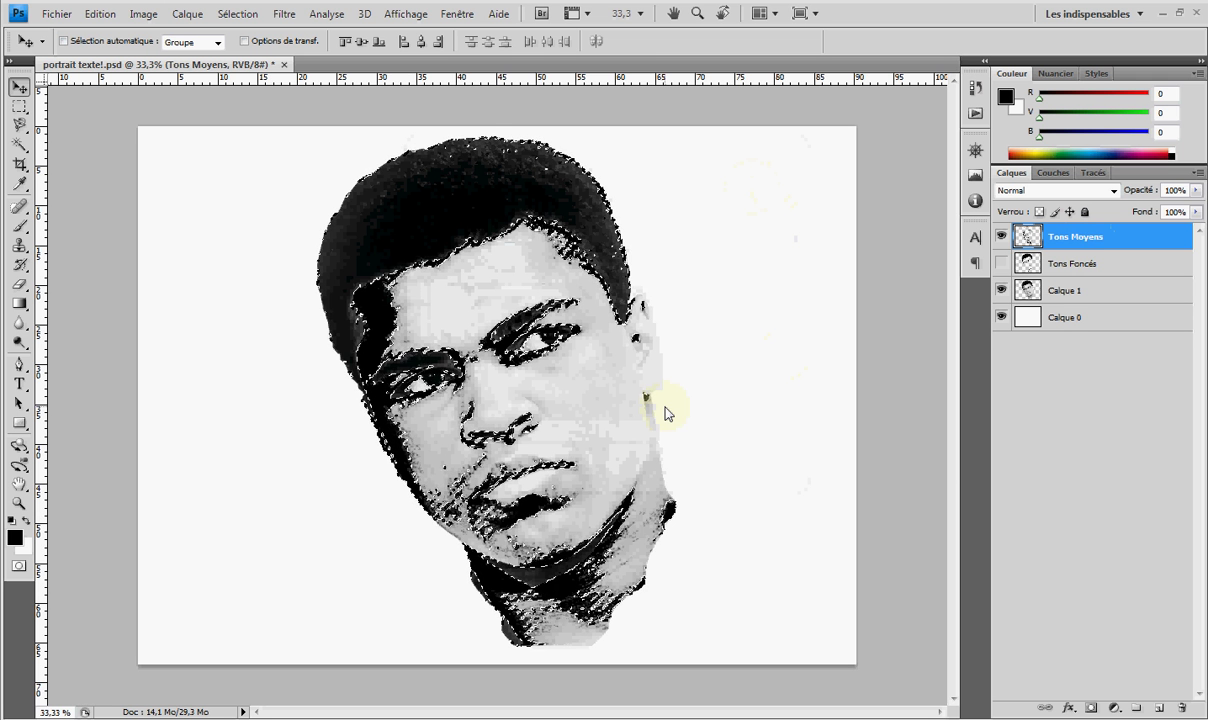
{"action": "key", "text": "ctrl+d"}
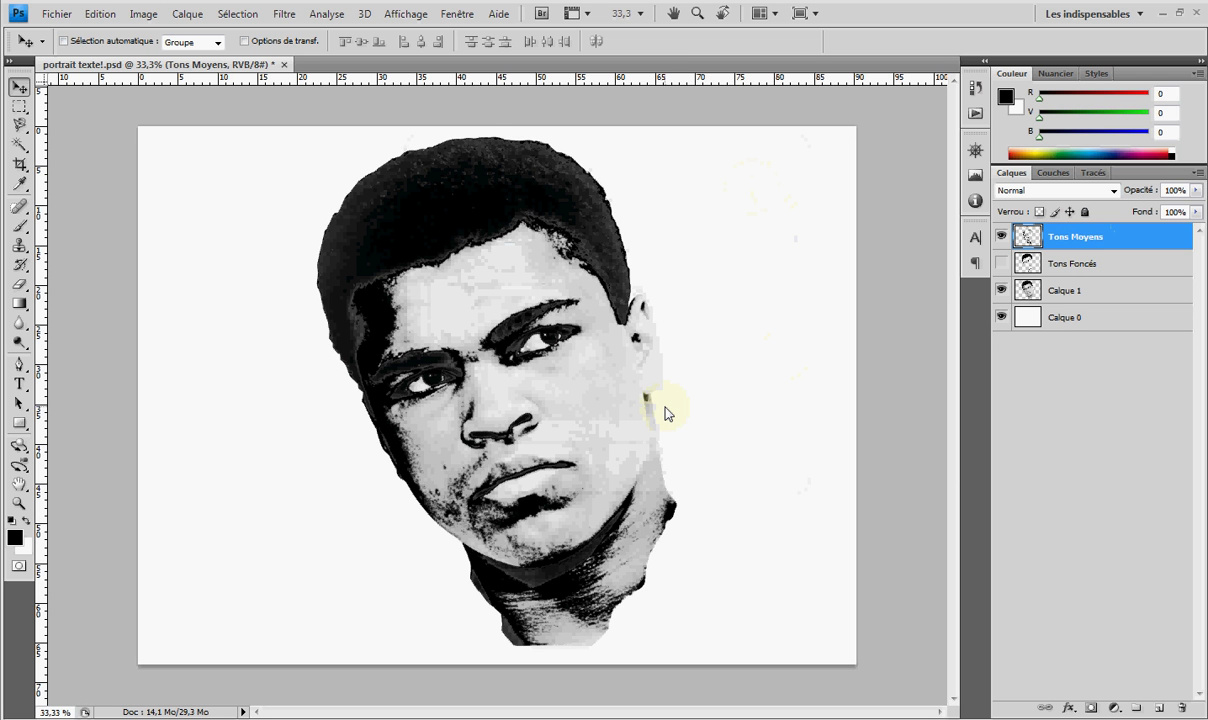
Step: Hide Calque 1 and Tons Moyens, and draw a paragraph text box covering the whole canvas
{"action": "left_click", "coordinate": [1001, 290]}
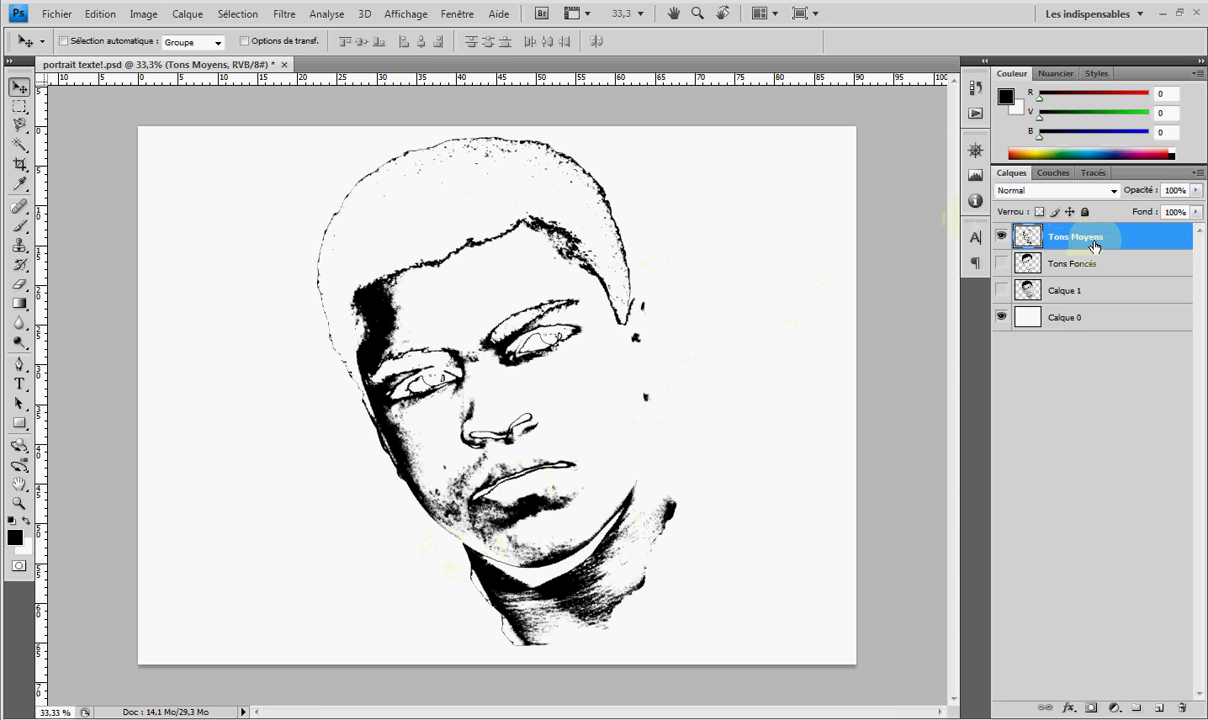
{"action": "left_click", "coordinate": [1001, 236]}
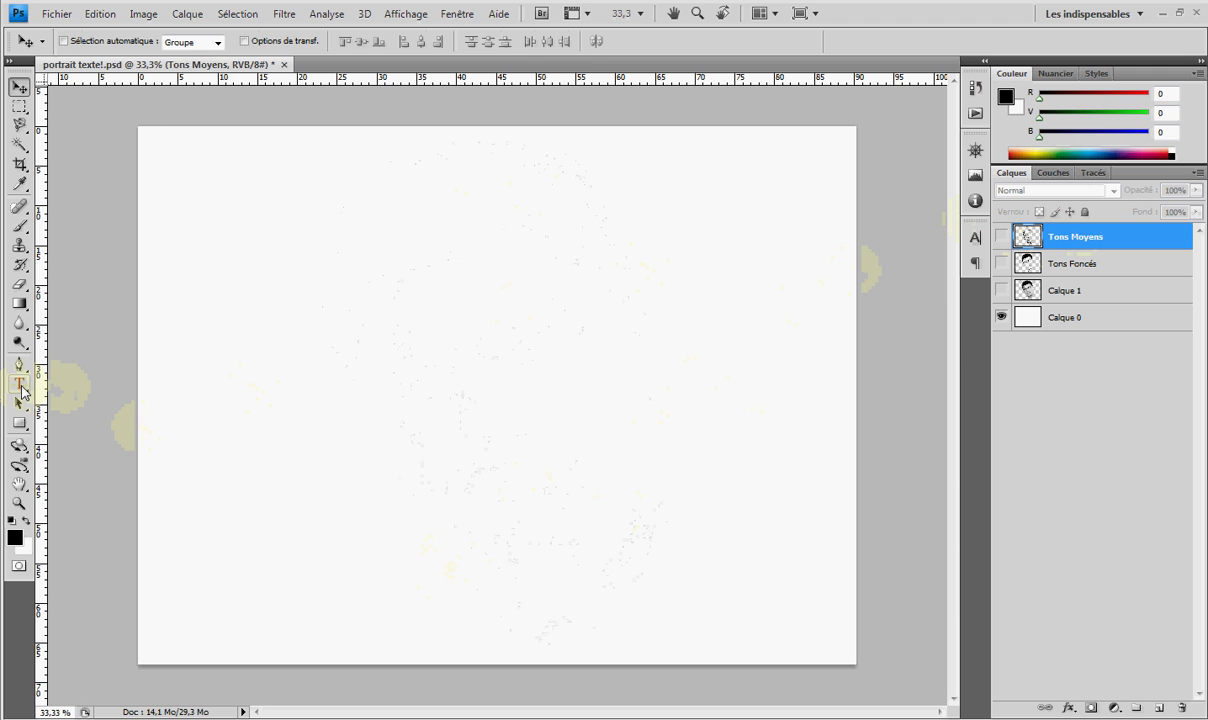
{"action": "left_click", "coordinate": [20, 385]}
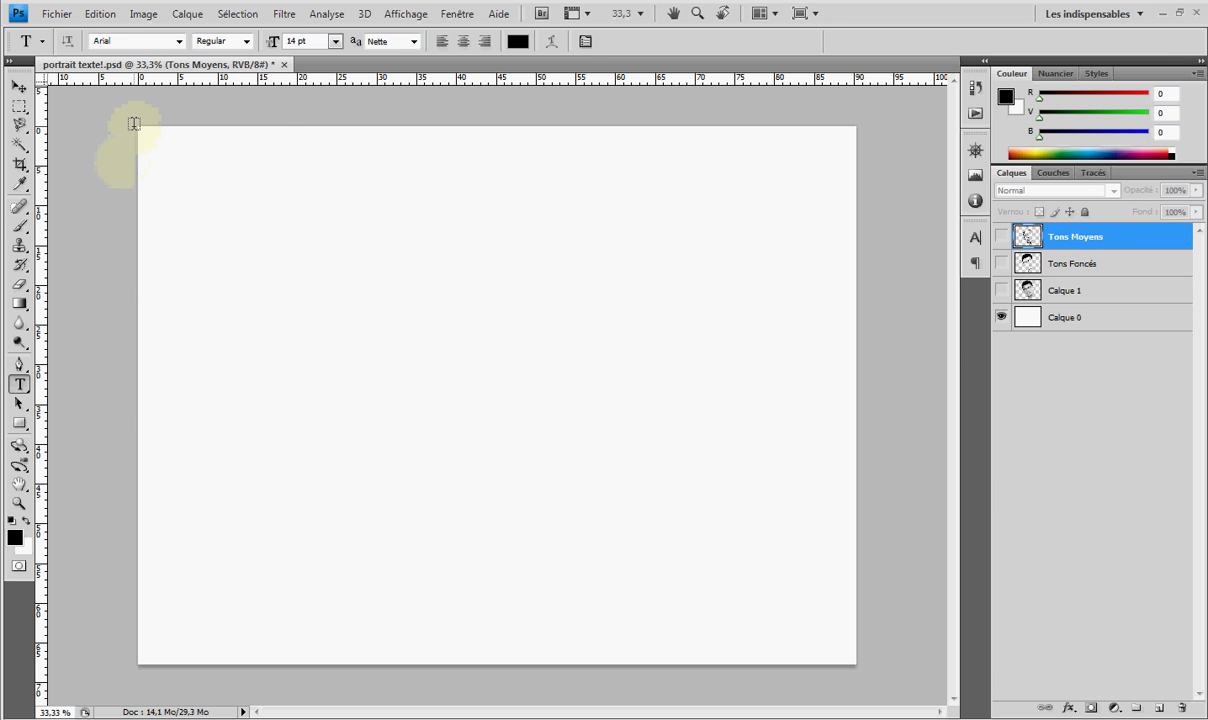
{"action": "left_click_drag", "start_coordinate": [142, 129], "coordinate": [856, 663]}
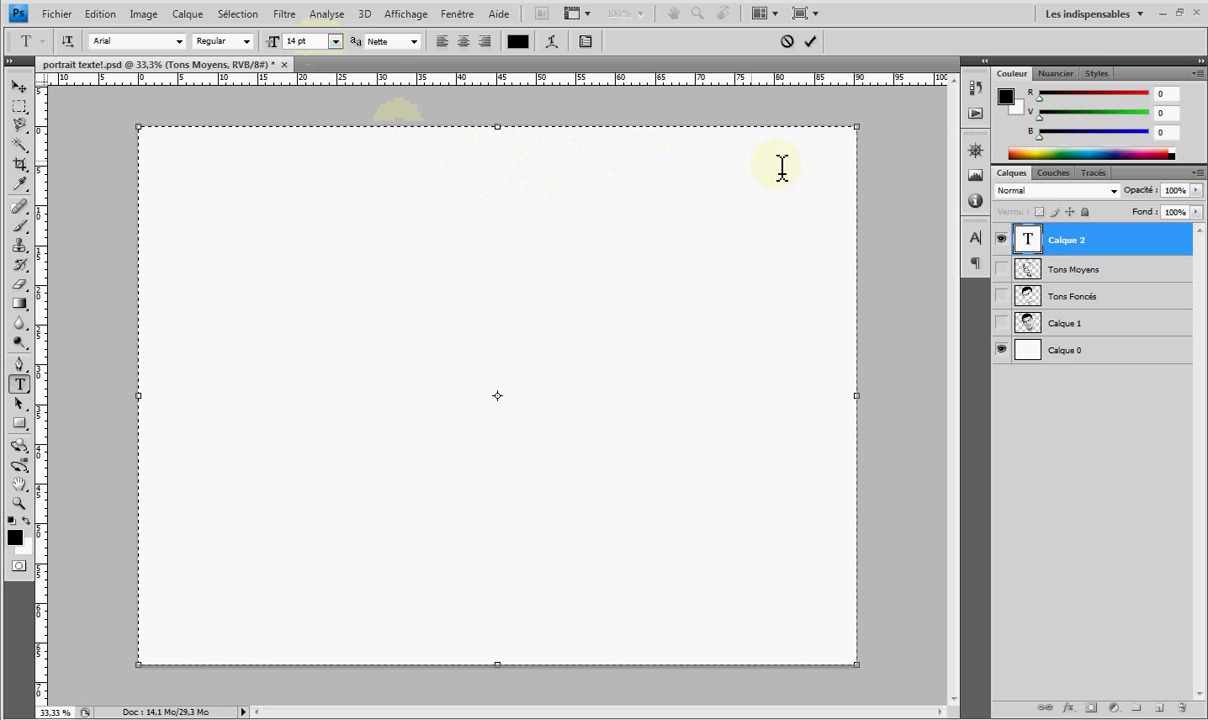
Step: Switch to the Lorem Ipsum generator in the browser and generate filler text with the word count set to 9999
{"action": "left_click", "coordinate": [1163, 13]}
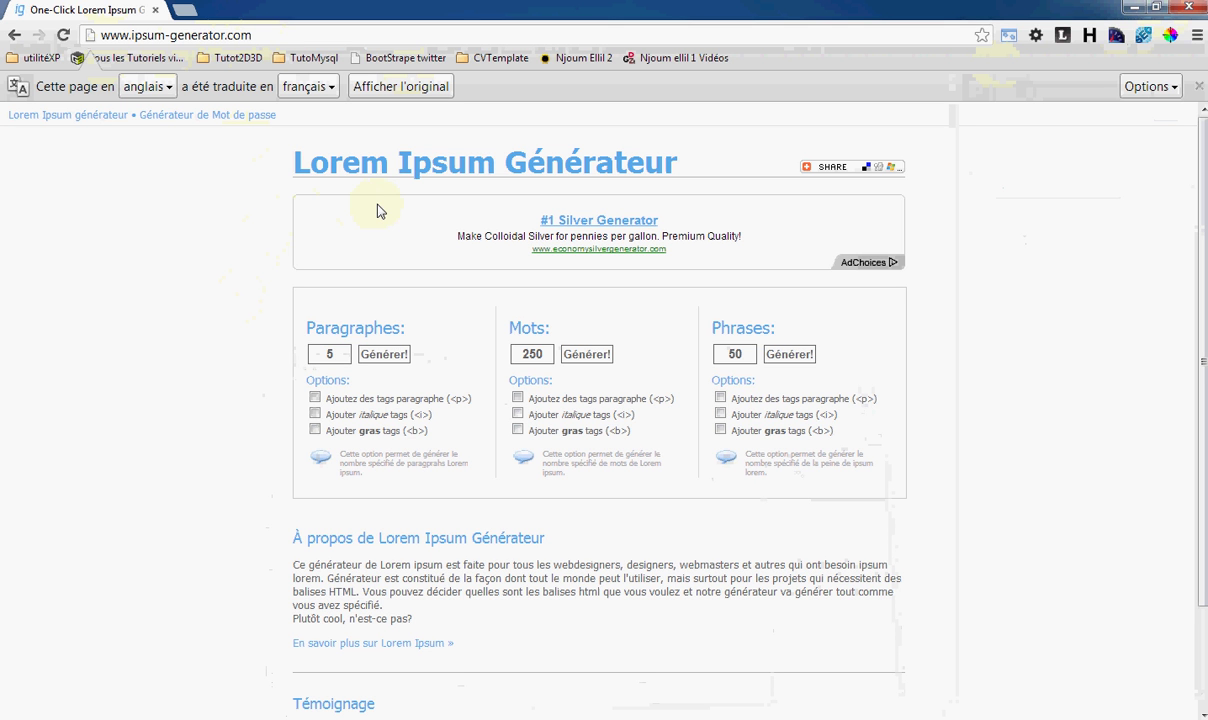
{"action": "double_click", "coordinate": [516, 355]}
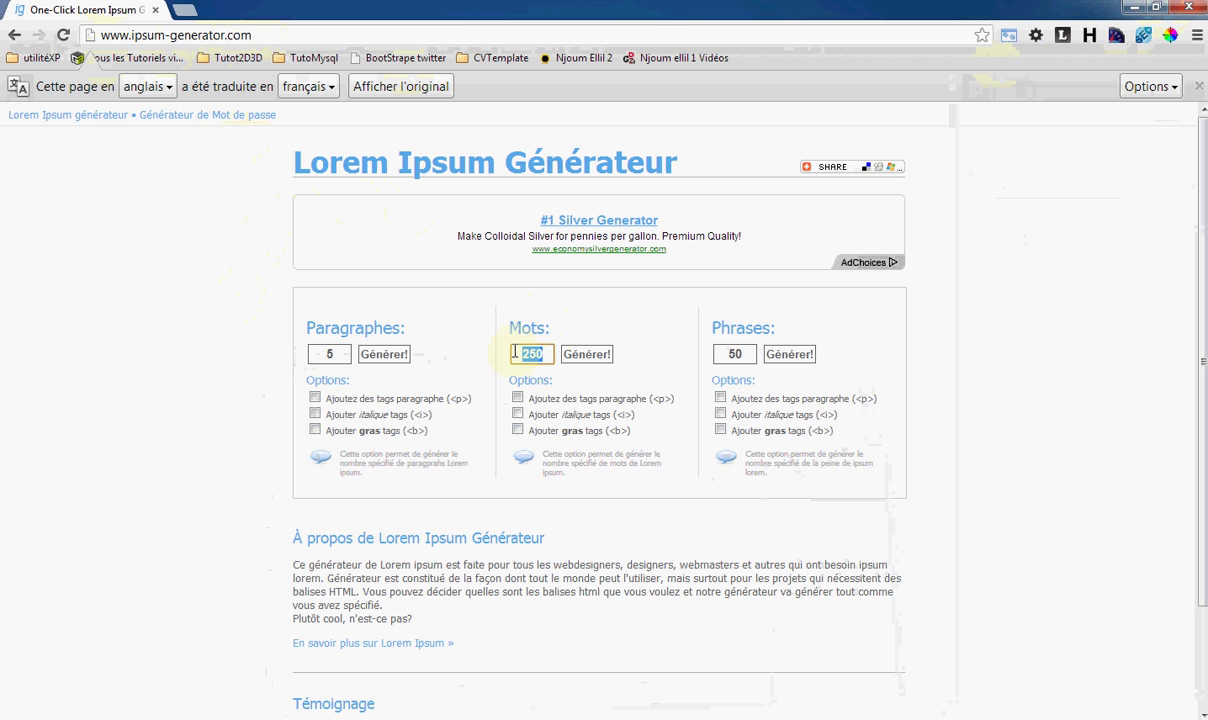
{"action": "type", "text": "99"}
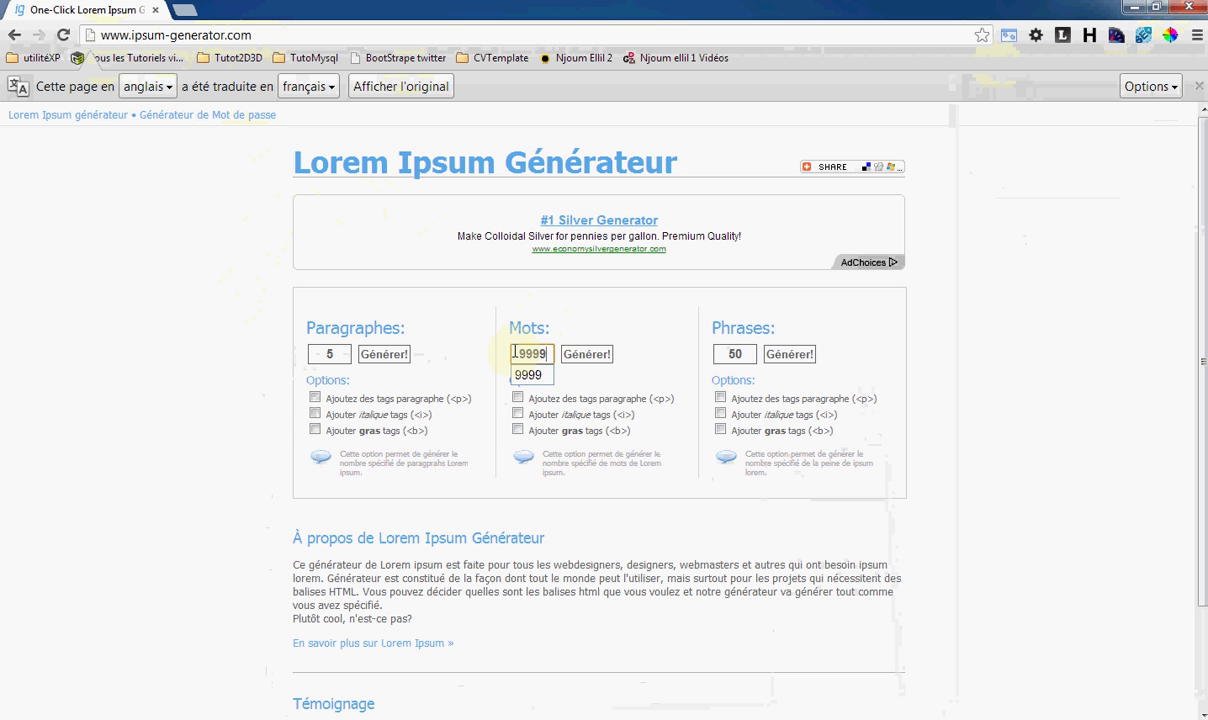
{"action": "type", "text": "99"}
{"action": "left_click", "coordinate": [260, 389]}
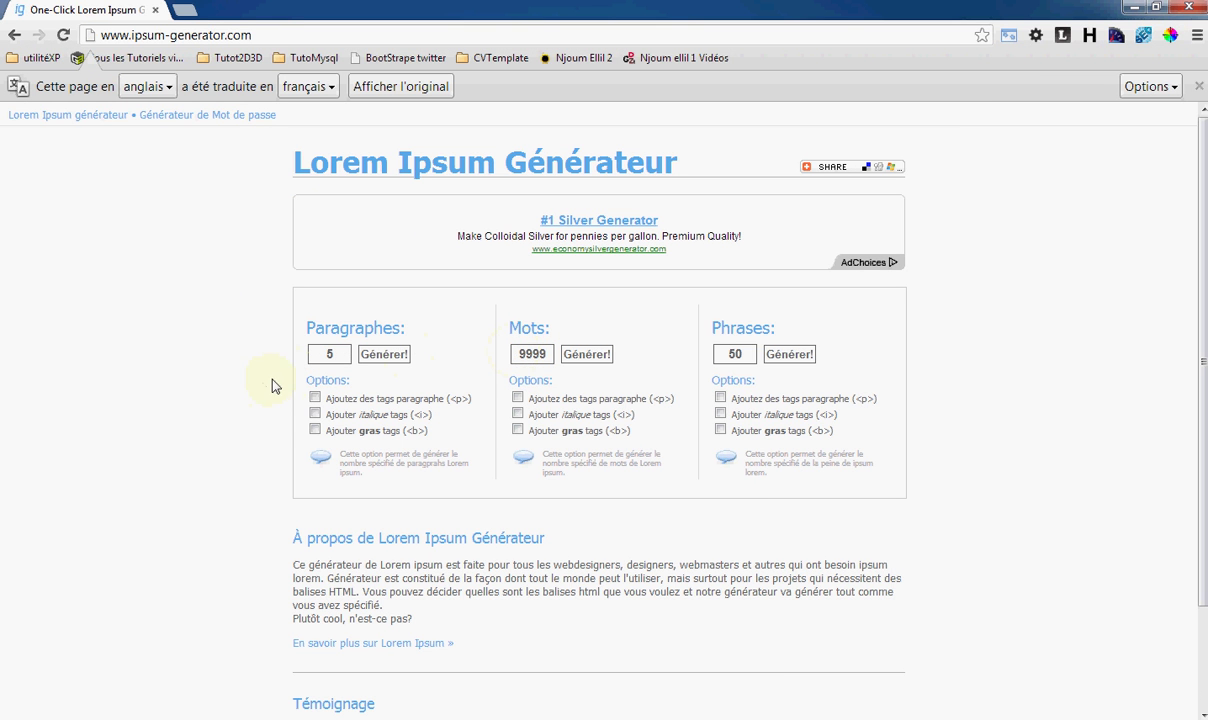
{"action": "left_click", "coordinate": [586, 354]}
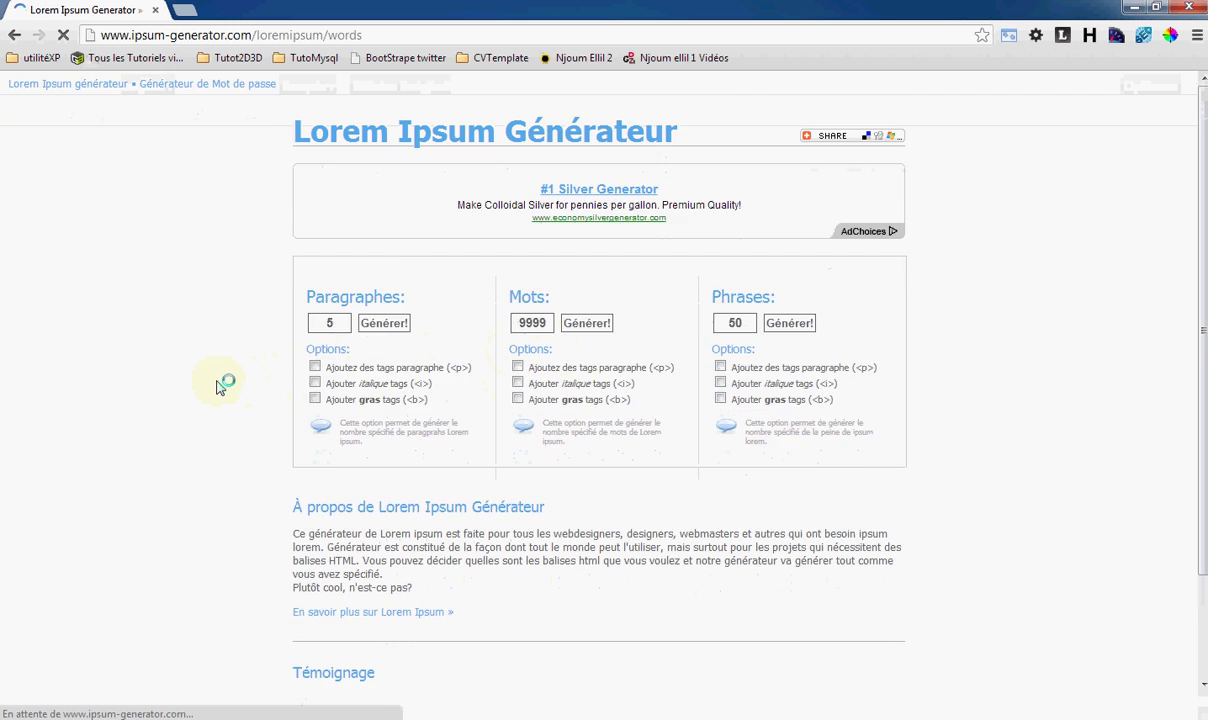
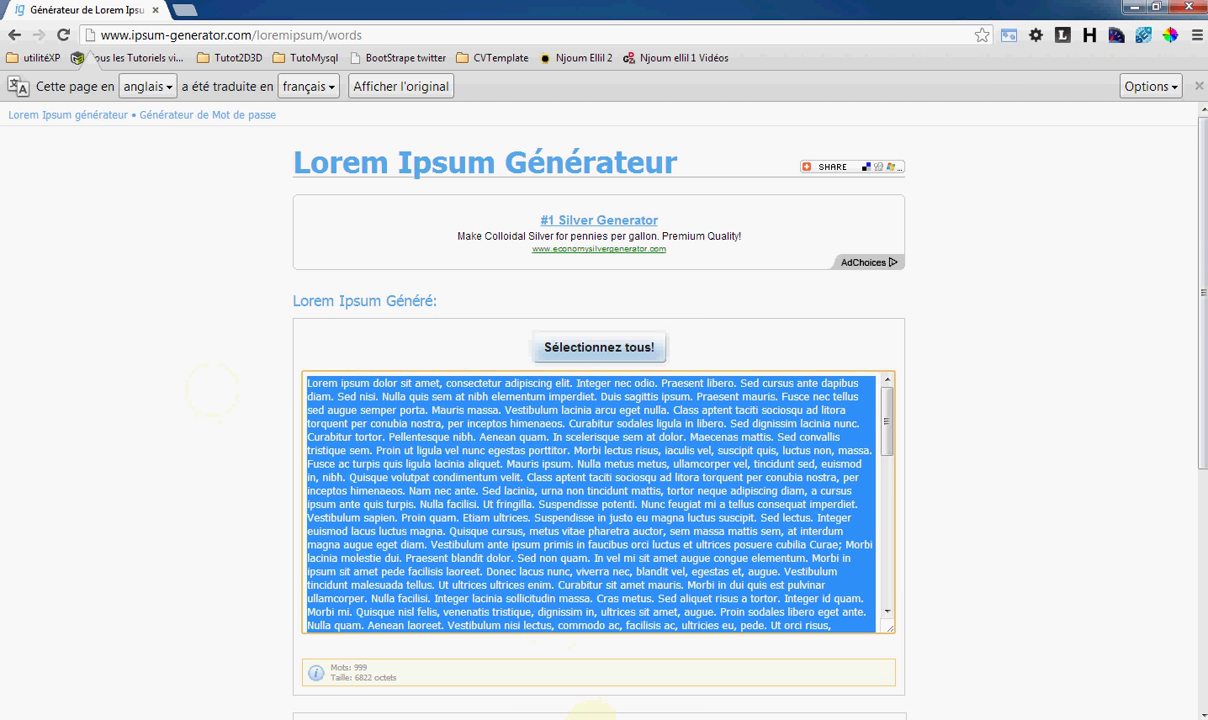
Step: Return to Photoshop, paste the generated Lorem Ipsum repeatedly until it fills the canvas-sized text box, and commit the text
{"action": "left_click", "coordinate": [550, 718]}
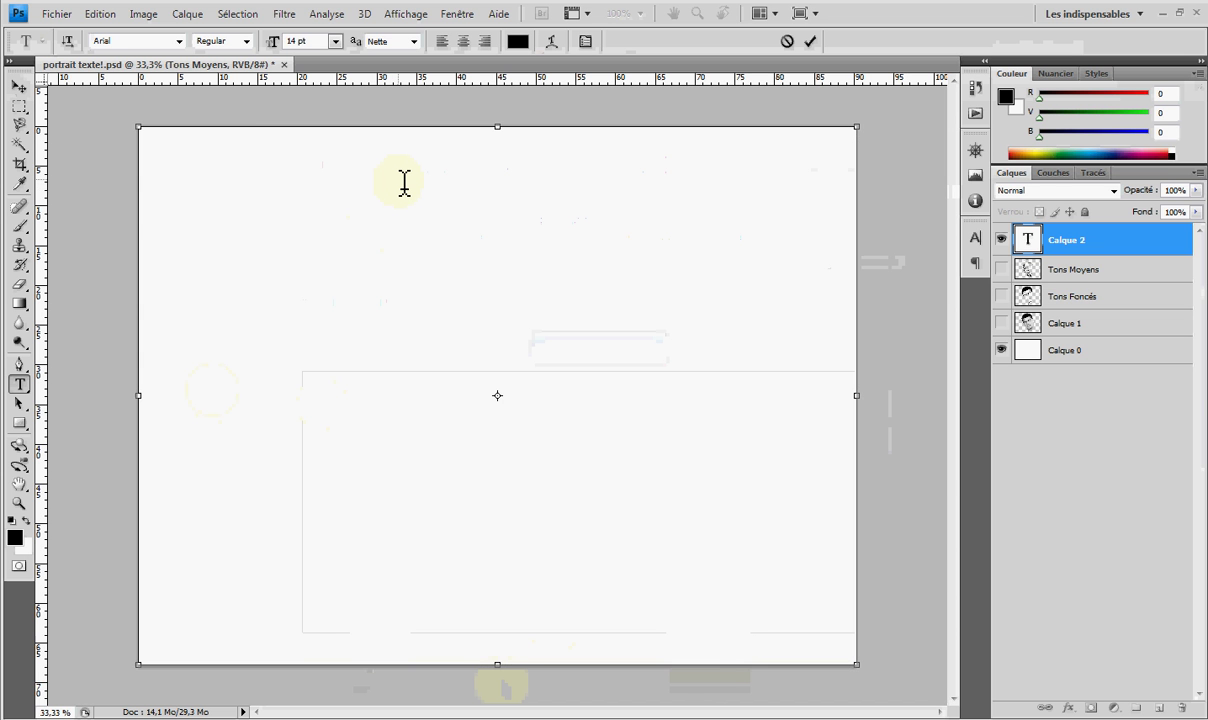
{"action": "key", "text": "ctrl+v"}
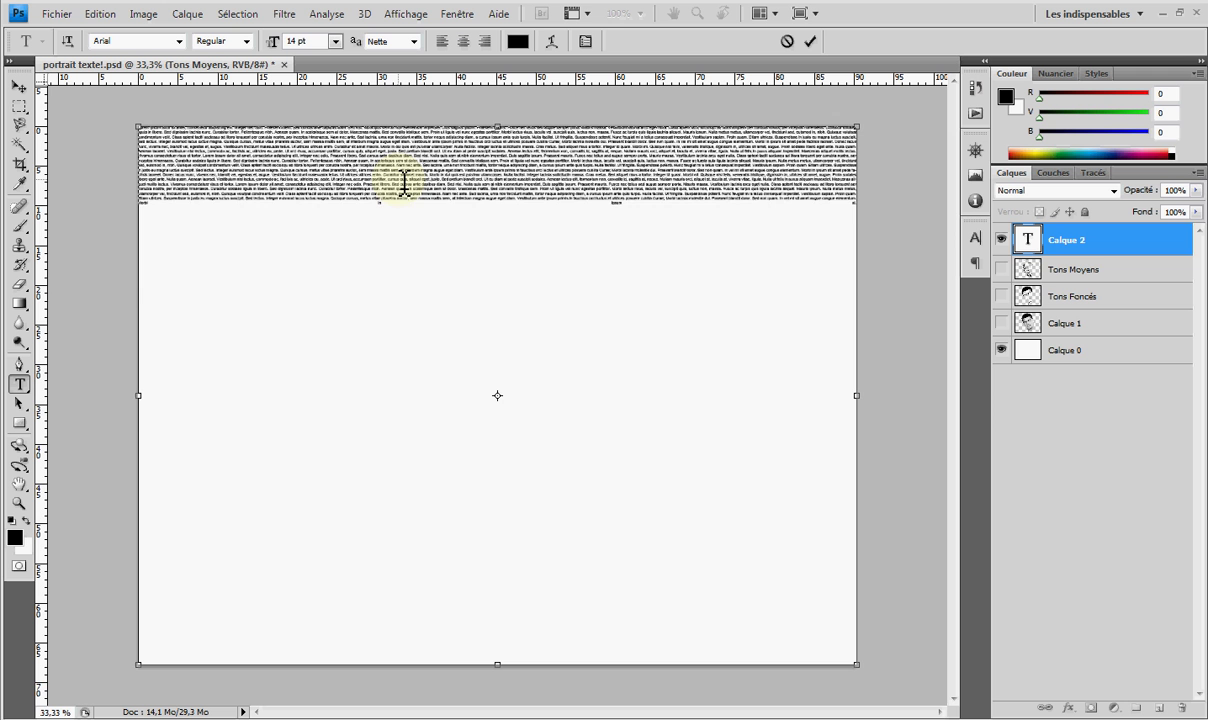
{"action": "key", "text": "ctrl+v"}
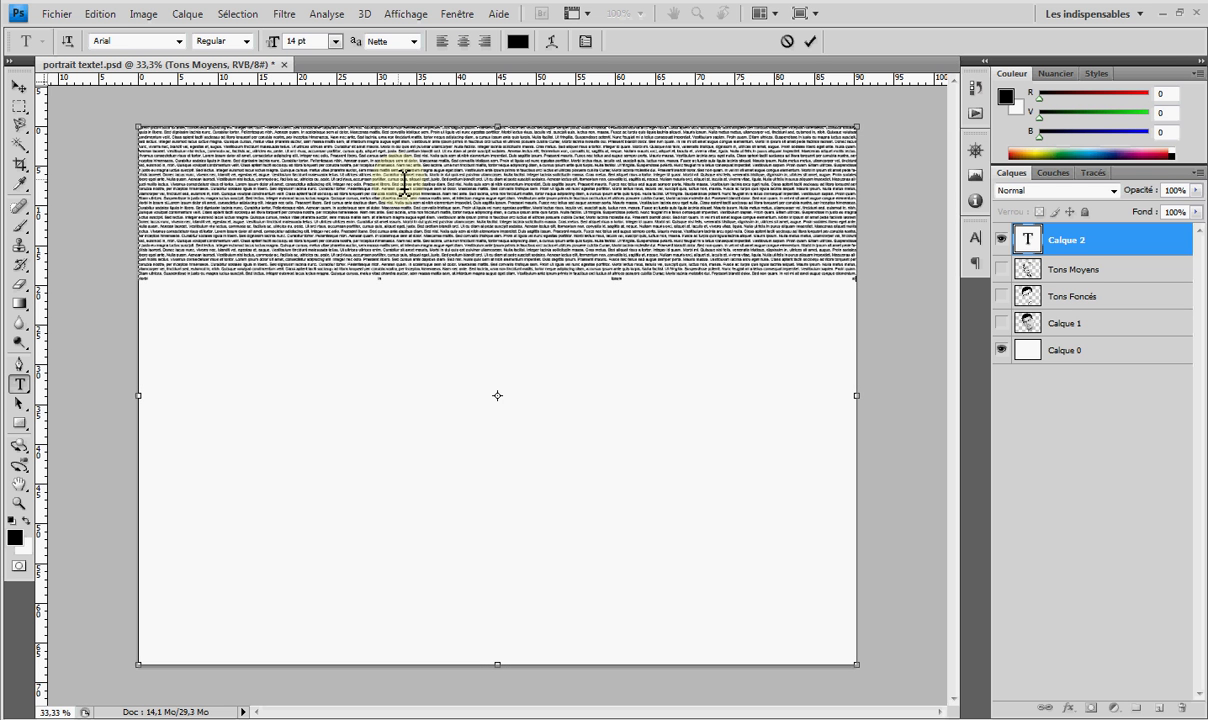
{"action": "key", "text": "ctrl+v"}
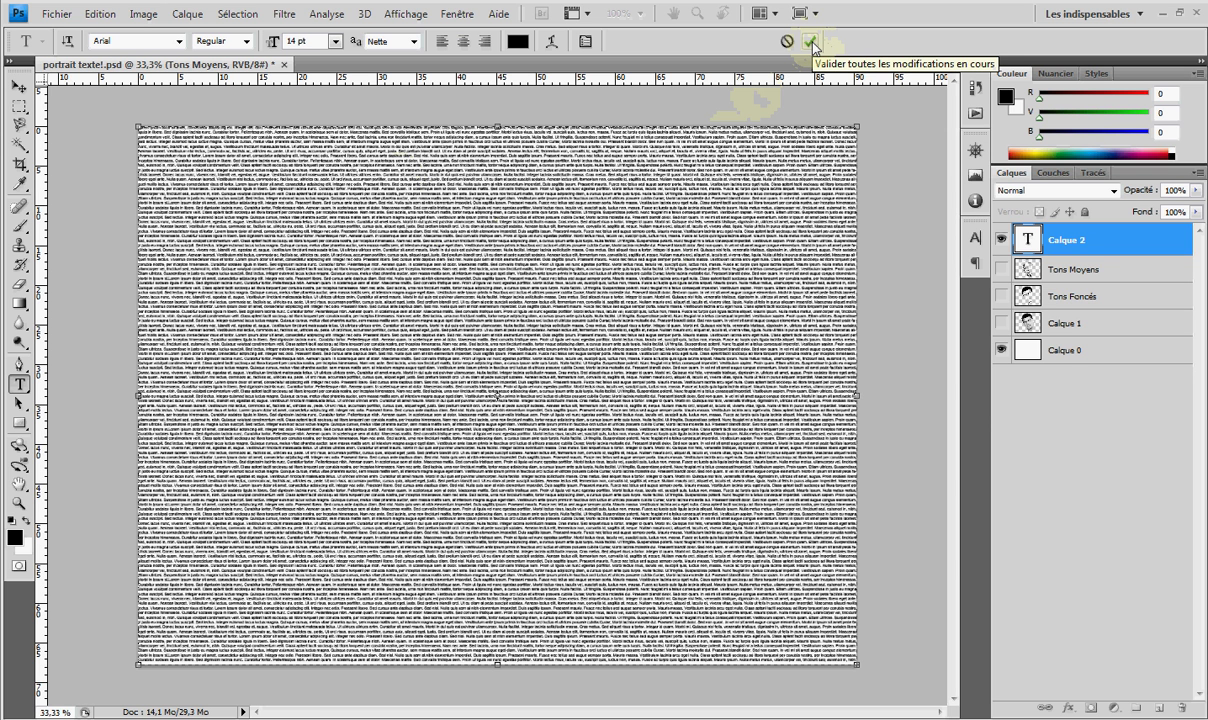
{"action": "left_click", "coordinate": [812, 44]}
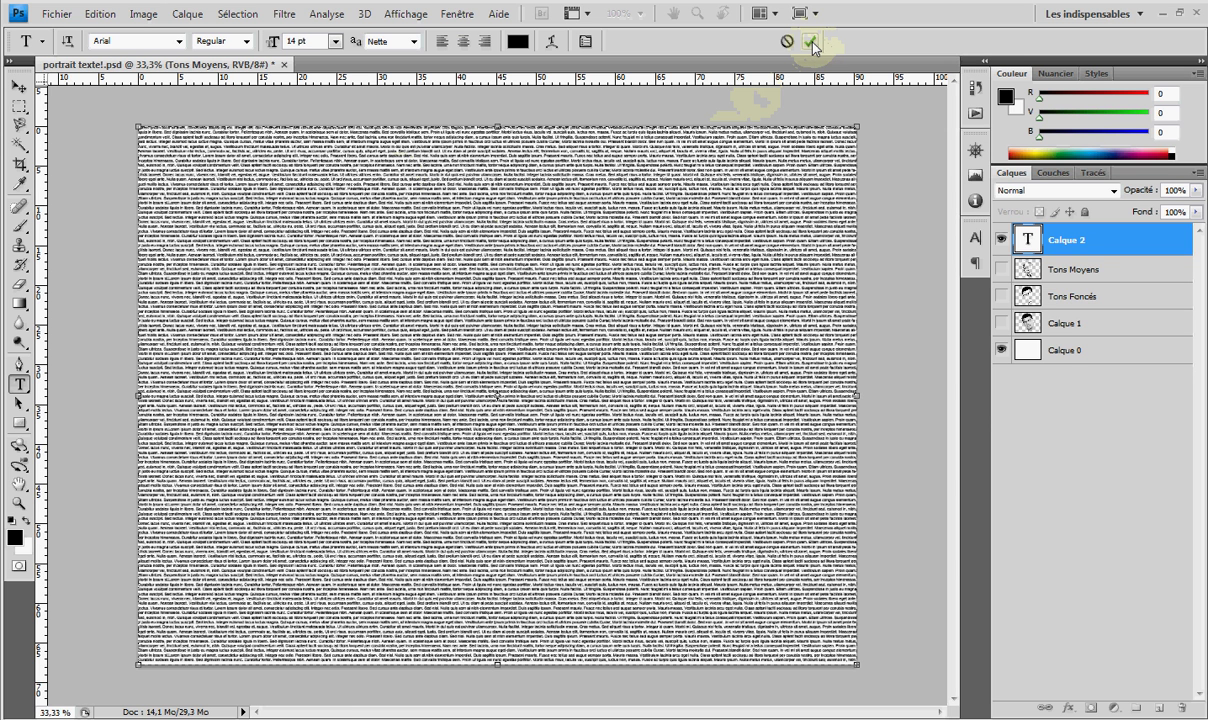
Step: Rename the Lorem Ipsum text layer as "texte Moyen"
{"action": "double_click", "coordinate": [1080, 243]}
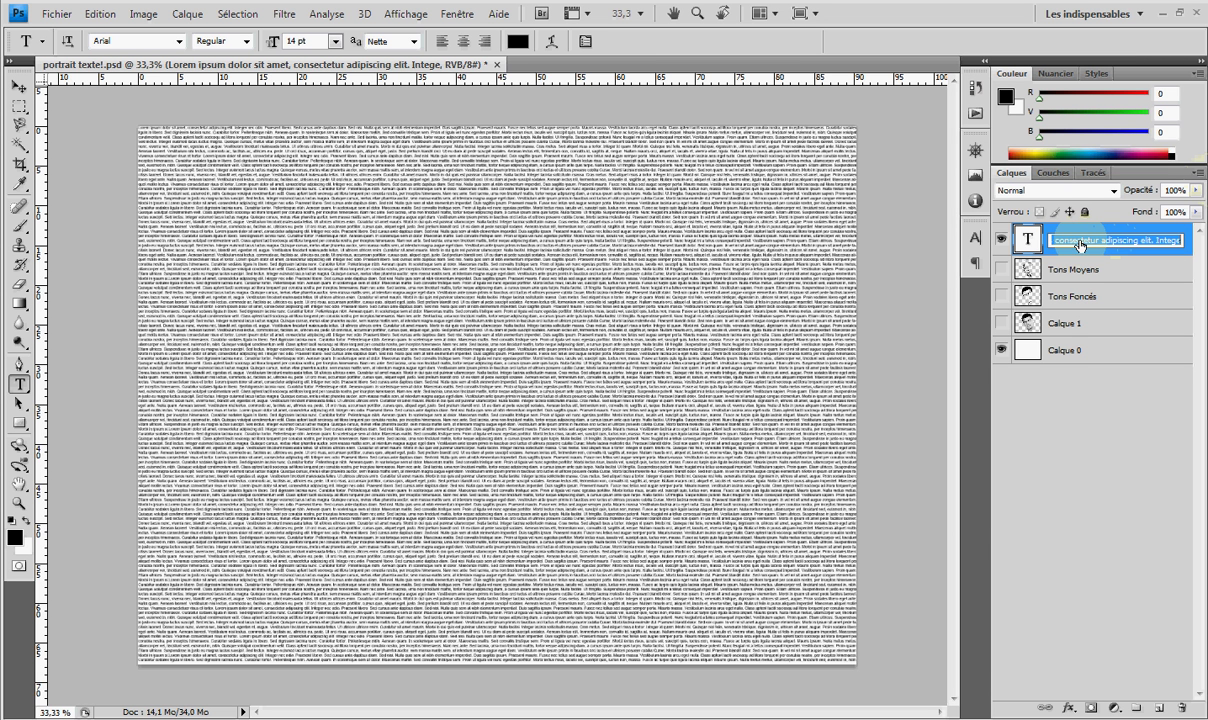
{"action": "type", "text": "texte"}
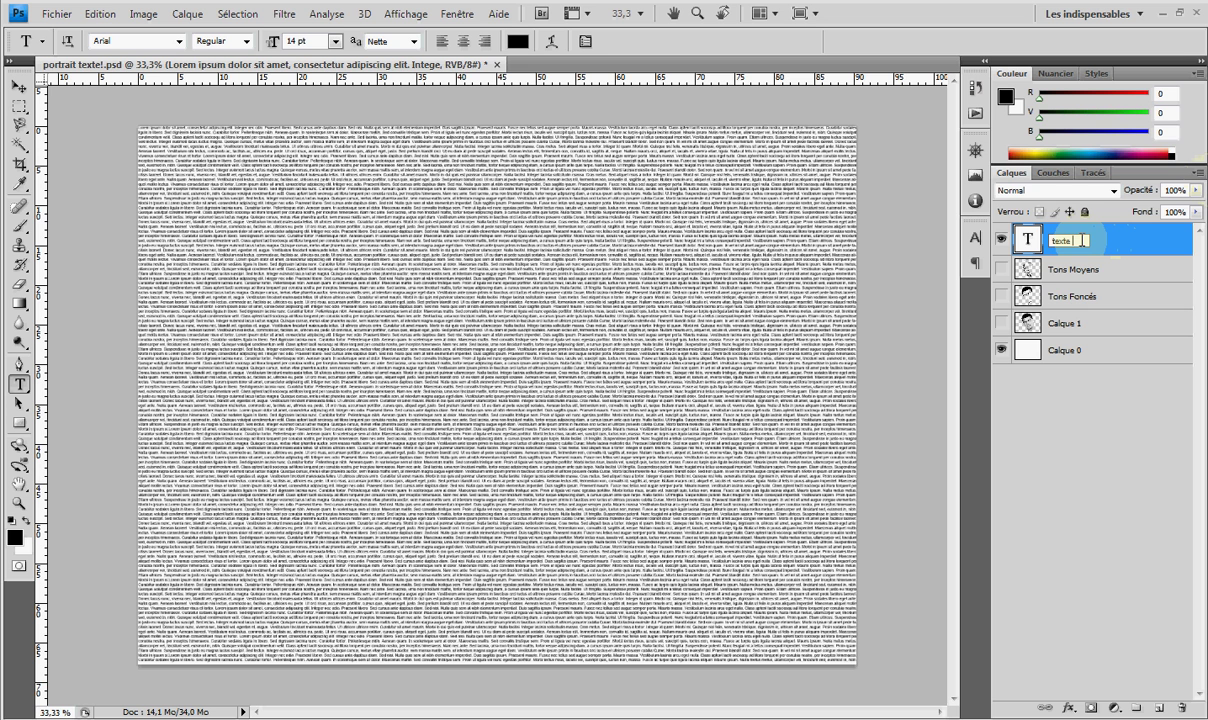
{"action": "type", "text": " Moyen"}
{"action": "key", "text": "Return"}
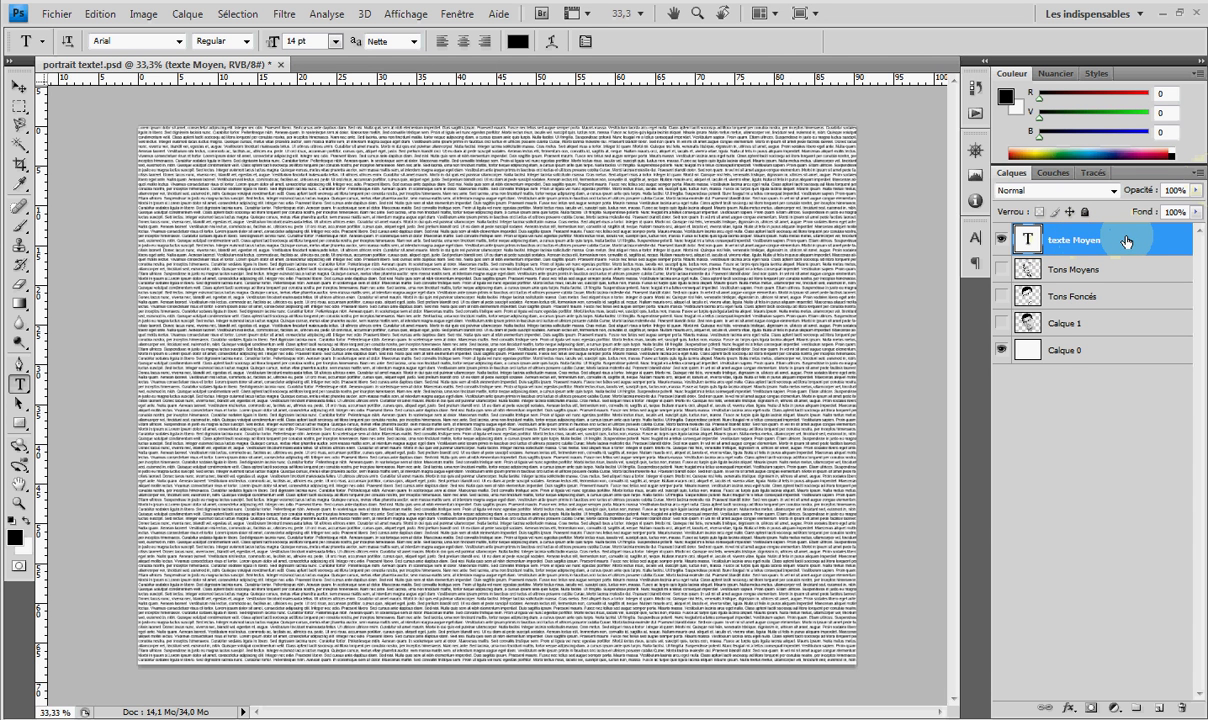
Step: Duplicate the texte Moyen layer within the same document under the name "texte Foncé"
{"action": "right_click", "coordinate": [1056, 230]}
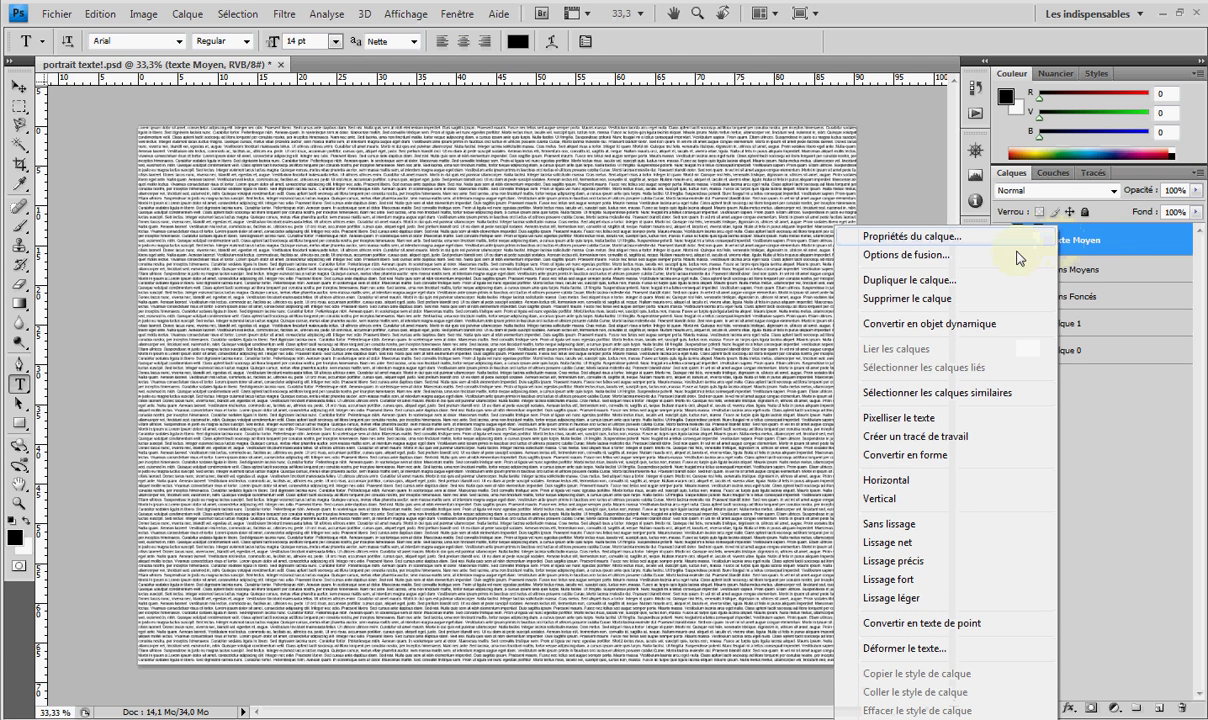
{"action": "left_click", "coordinate": [929, 284]}
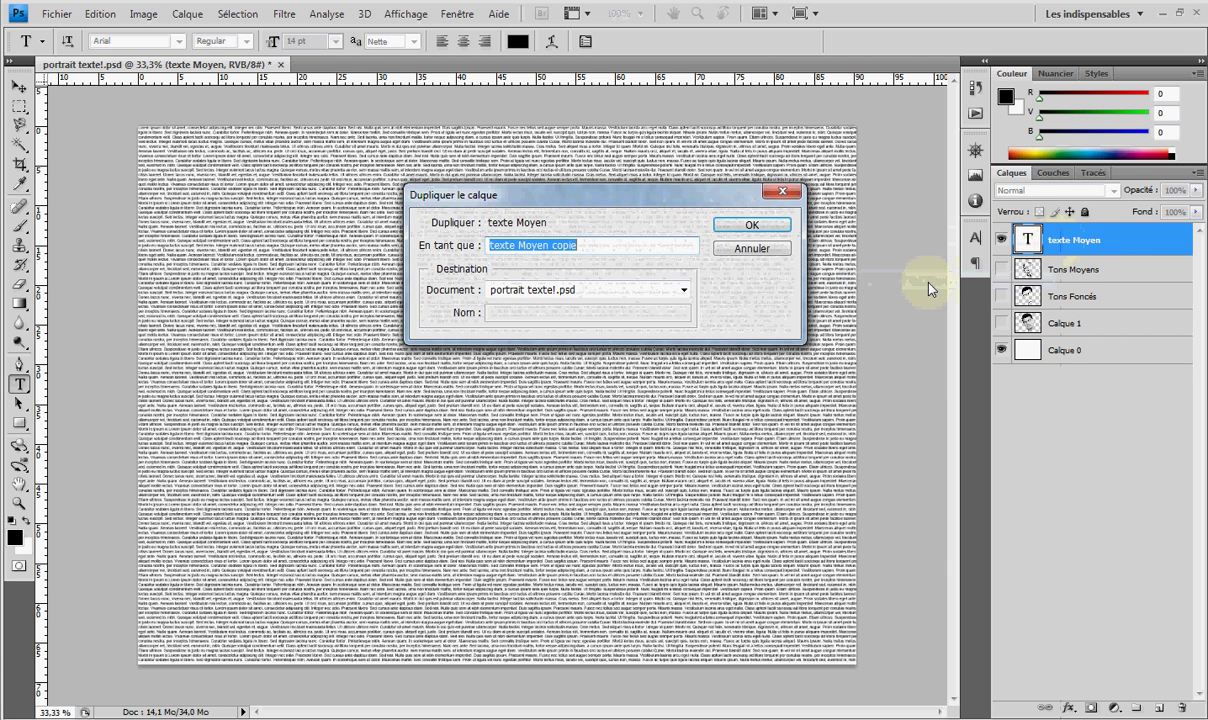
{"action": "left_click_drag", "start_coordinate": [584, 247], "coordinate": [521, 249]}
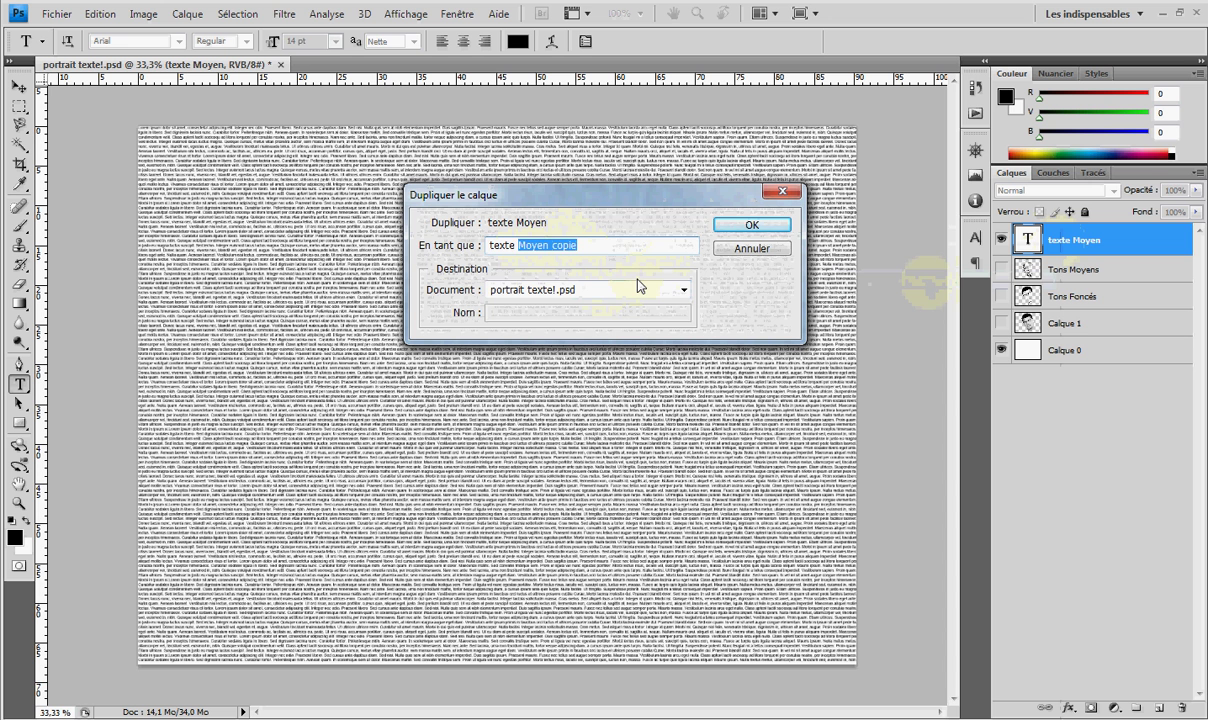
{"action": "type", "text": "Foncé"}
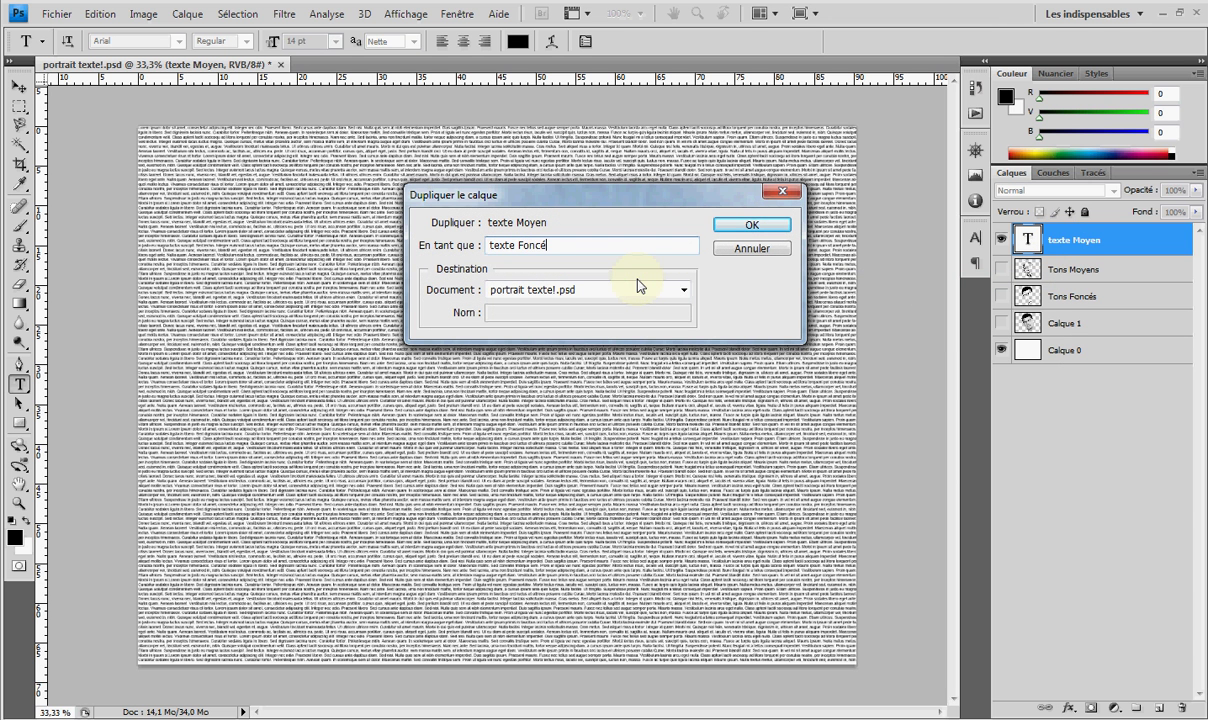
{"action": "left_click", "coordinate": [758, 226]}
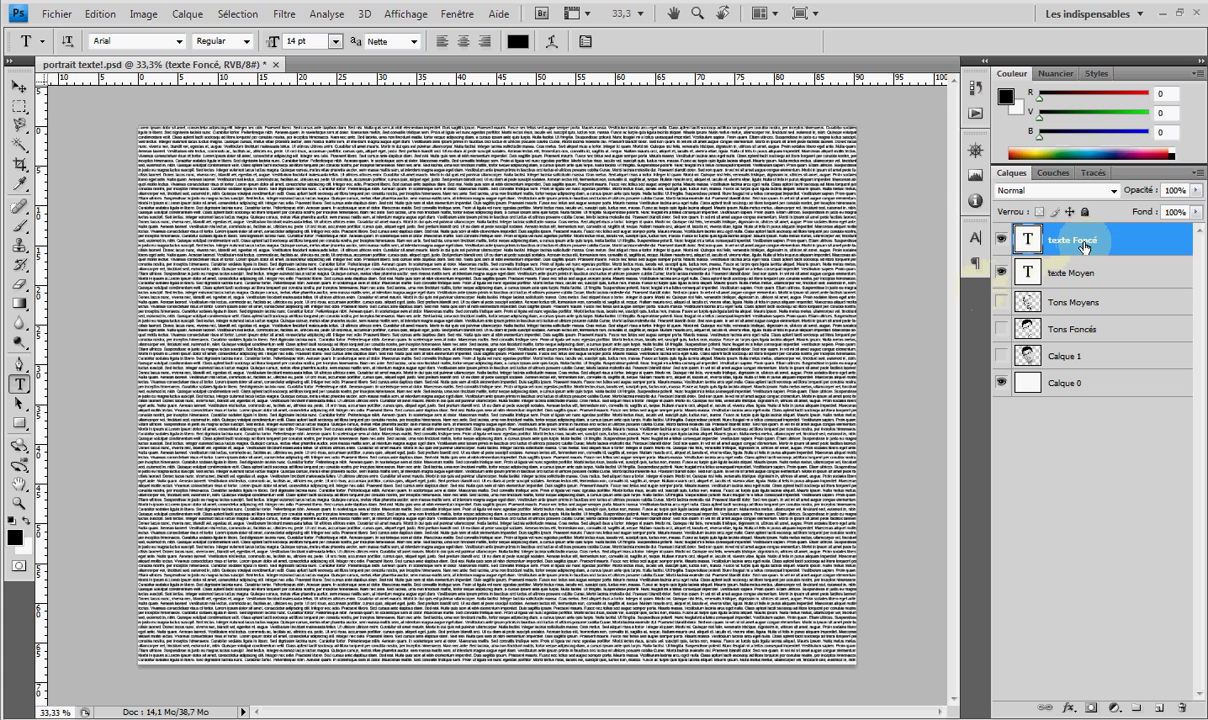
Step: Hide the texte Moyen layer, set all the lettering of texte Foncé to the Black style of Arial, and commit the text
{"action": "left_click", "coordinate": [1002, 274]}
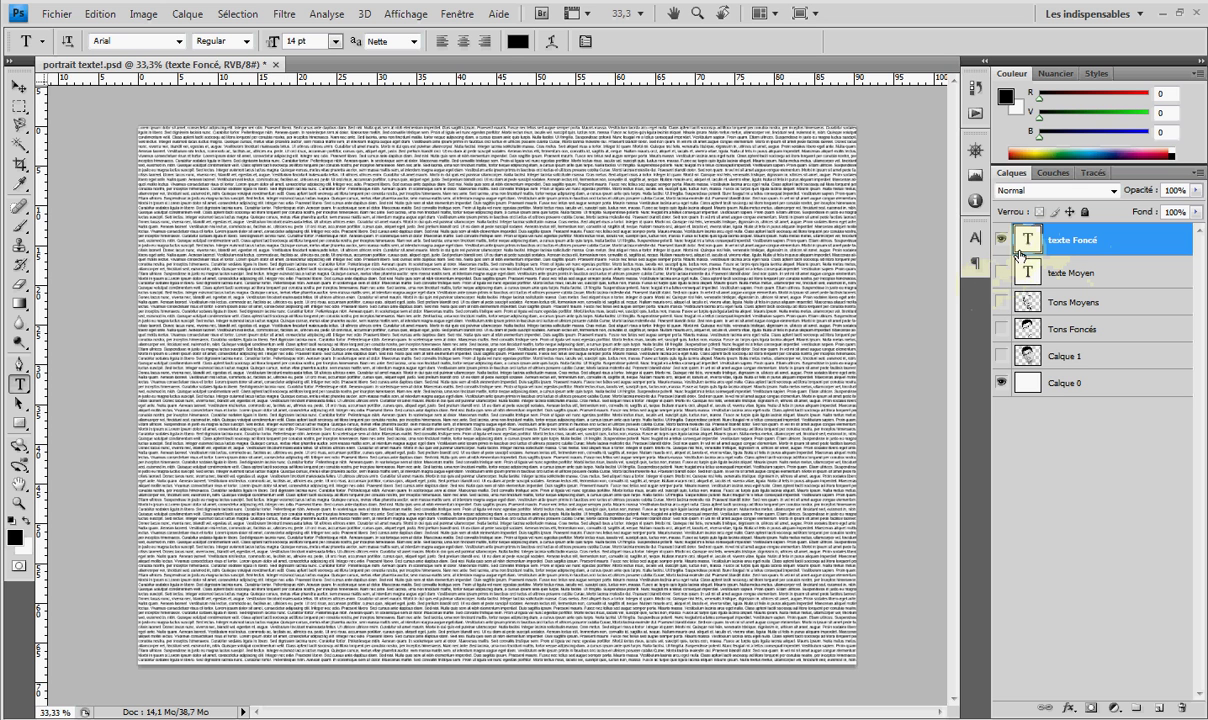
{"action": "left_click", "coordinate": [19, 87]}
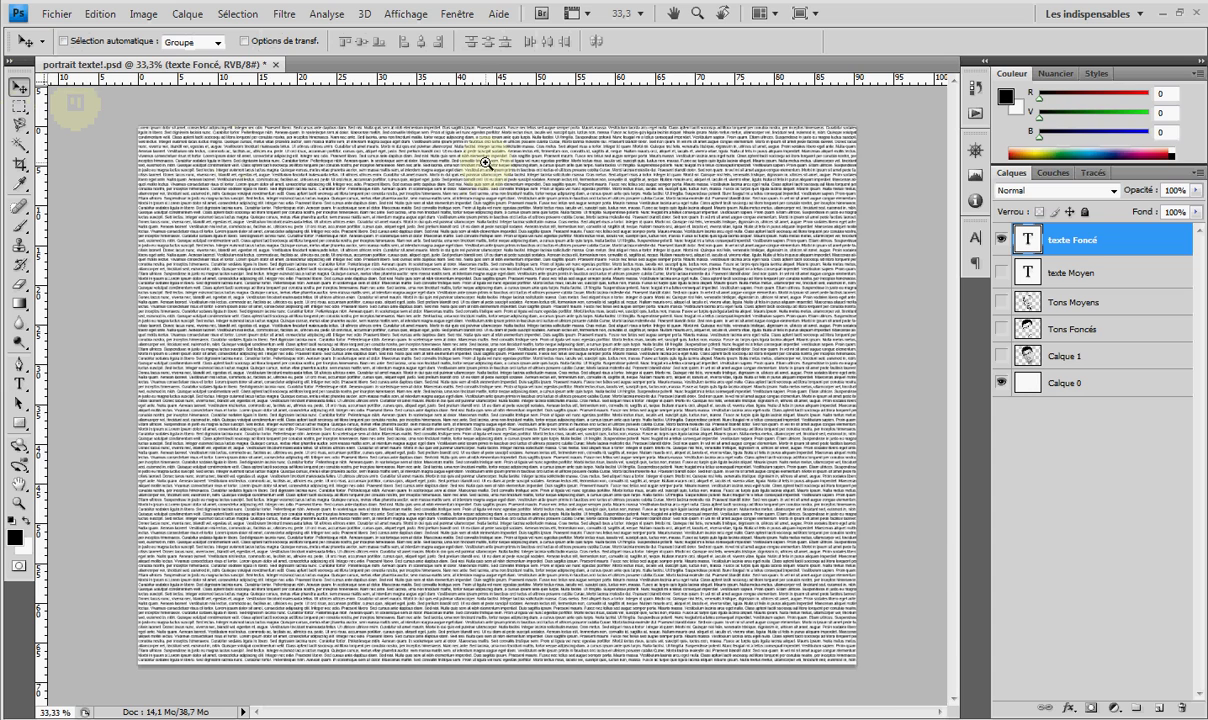
{"action": "left_click", "coordinate": [485, 162]}
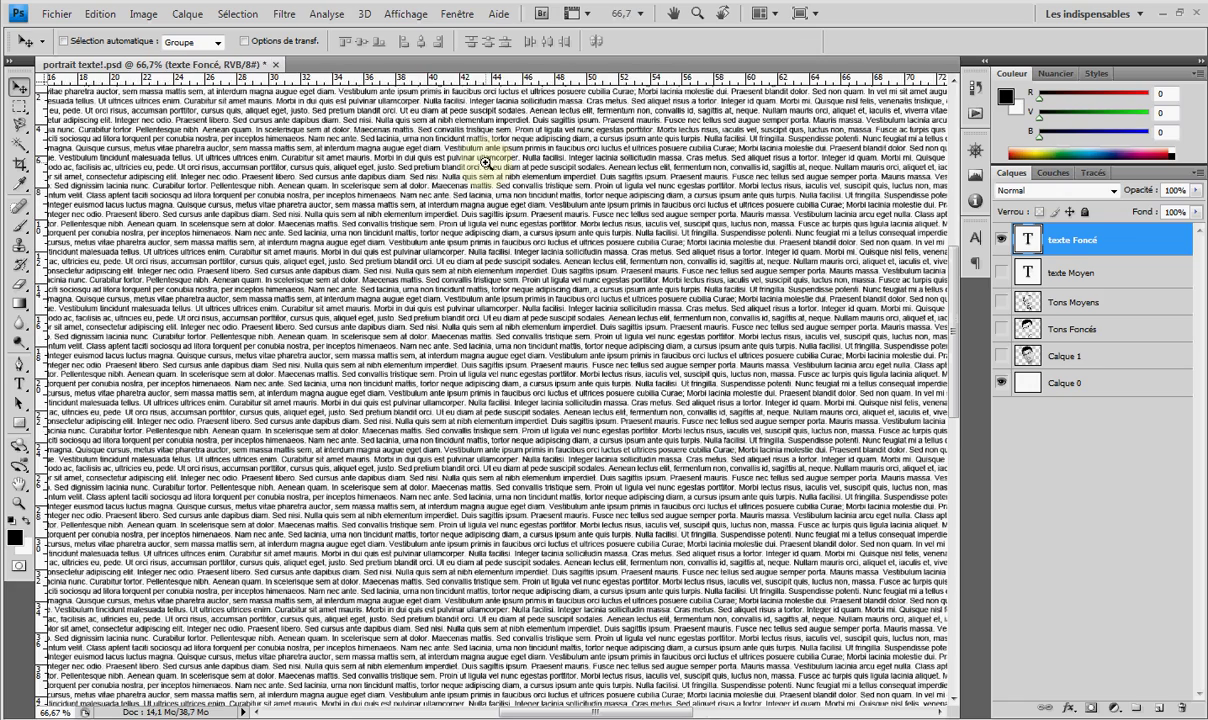
{"action": "scroll", "coordinate": [493, 205], "scroll_direction": "up", "scroll_amount": 5}
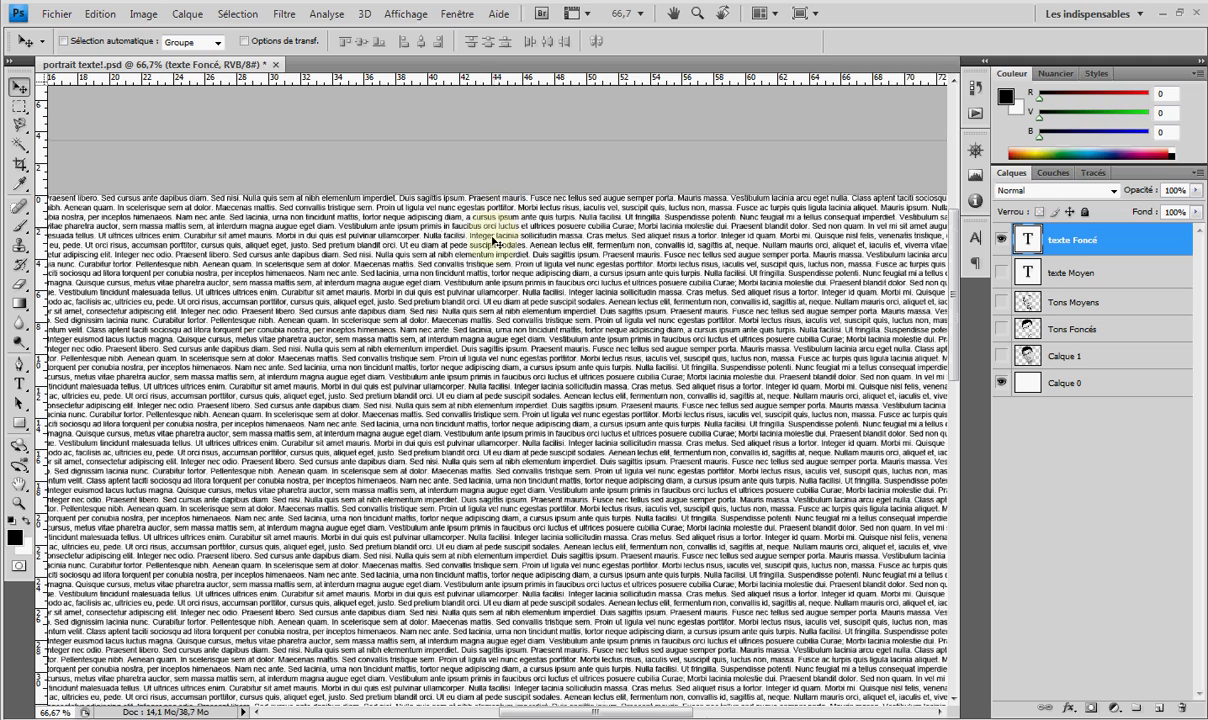
{"action": "left_click", "coordinate": [485, 268]}
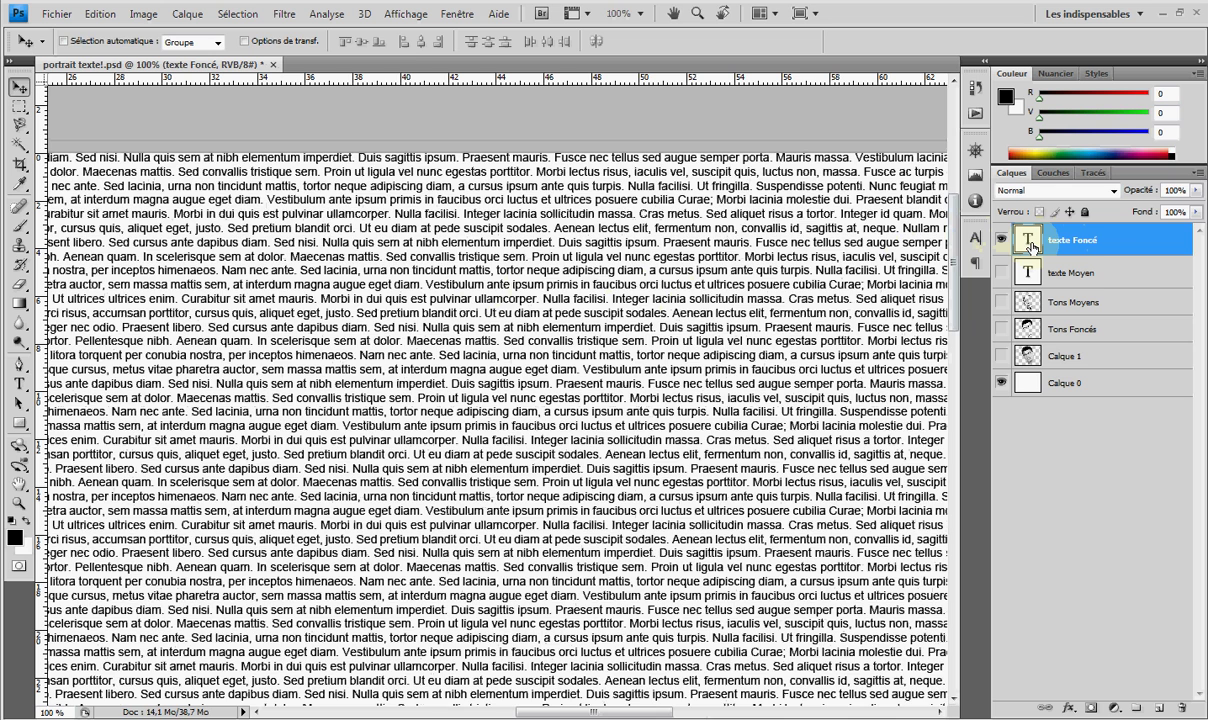
{"action": "double_click", "coordinate": [1030, 245]}
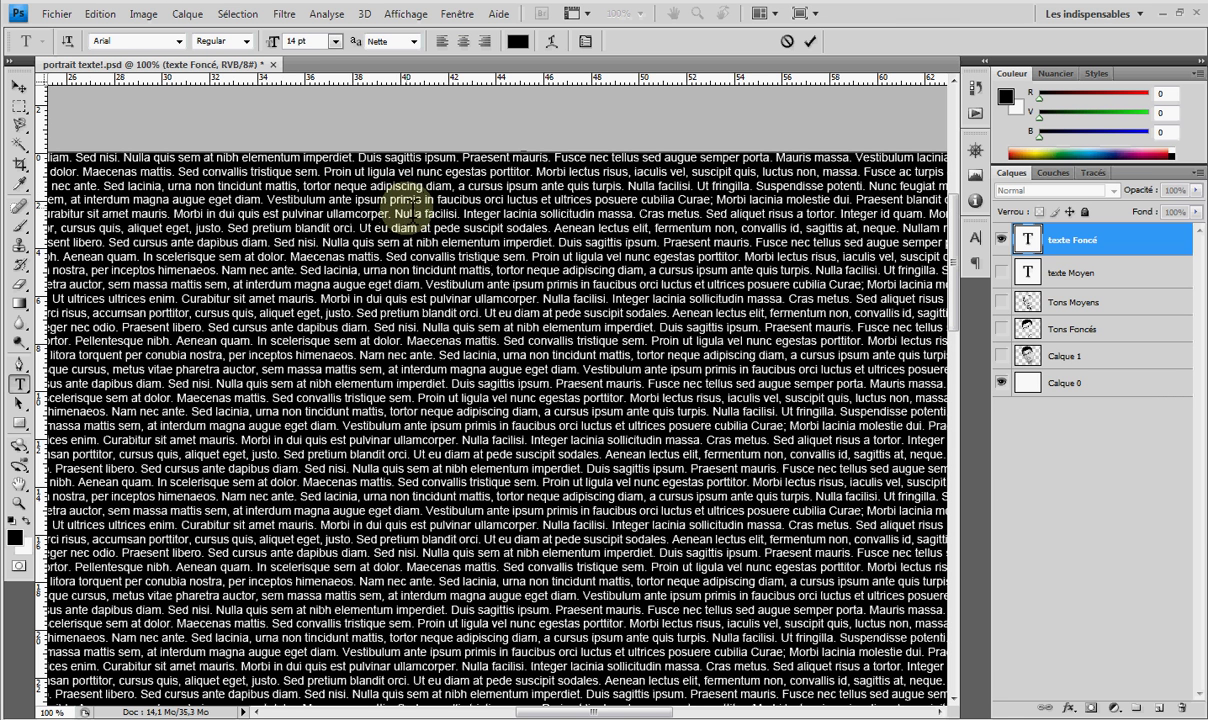
{"action": "left_click", "coordinate": [247, 42]}
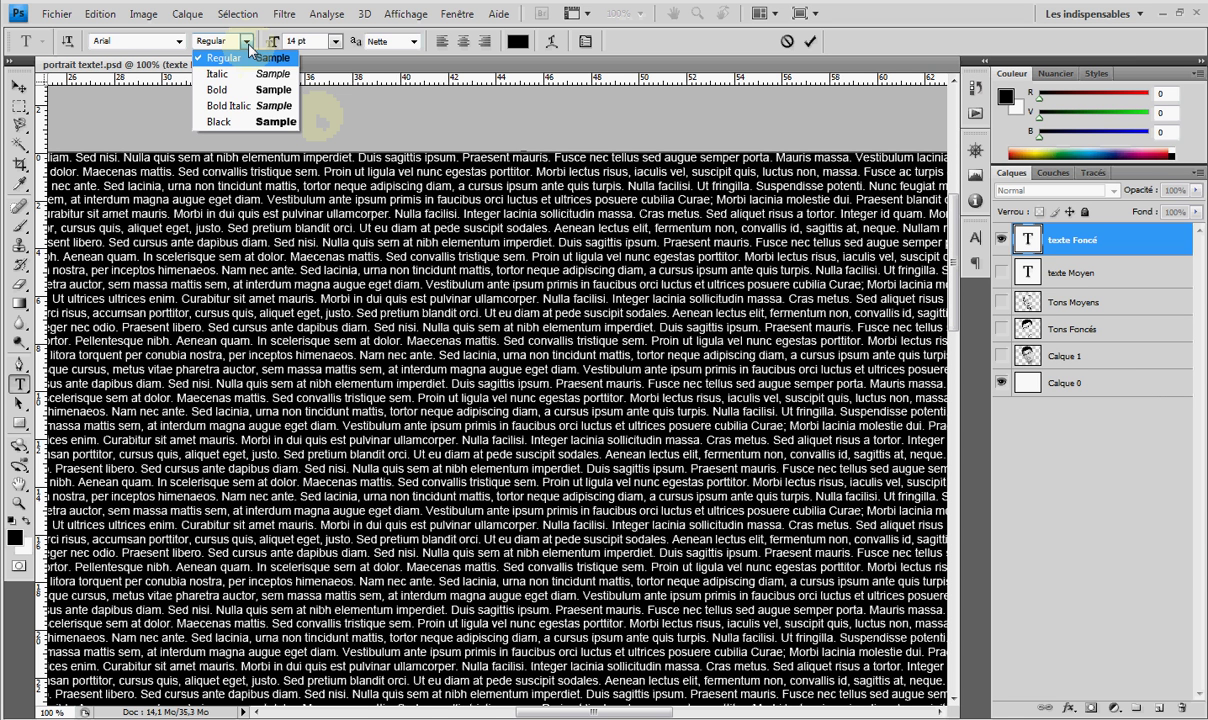
{"action": "left_click", "coordinate": [237, 124]}
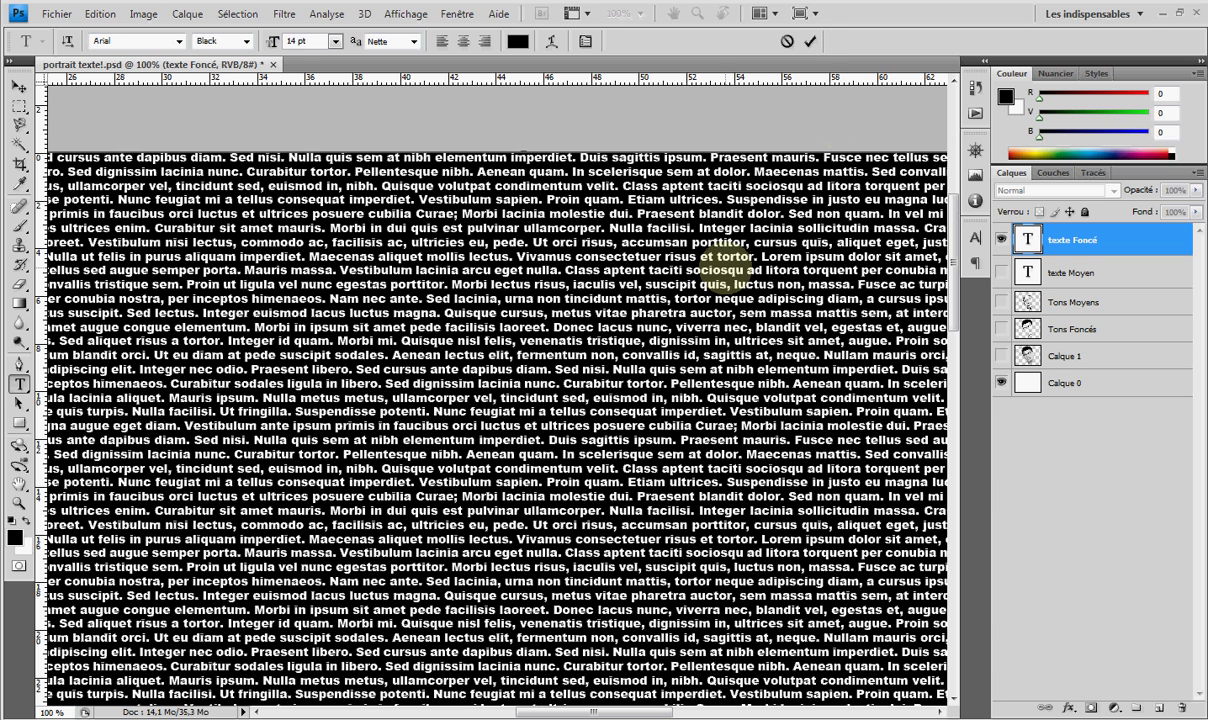
{"action": "left_click", "coordinate": [814, 44]}
{"action": "key", "text": "v"}
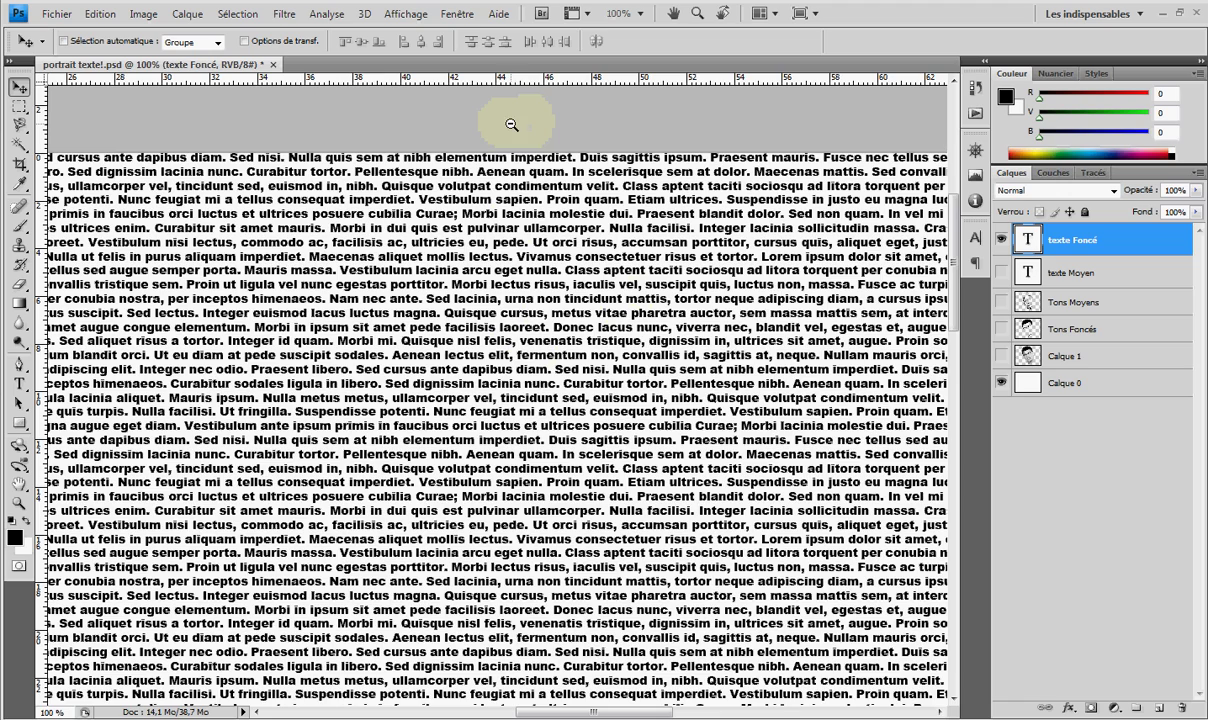
Step: Show the Tons Foncés layer, hide texte Foncé, copy the entire contents of Tons Foncés, and deselect
{"action": "left_click", "coordinate": [497, 247], "text": "alt"}
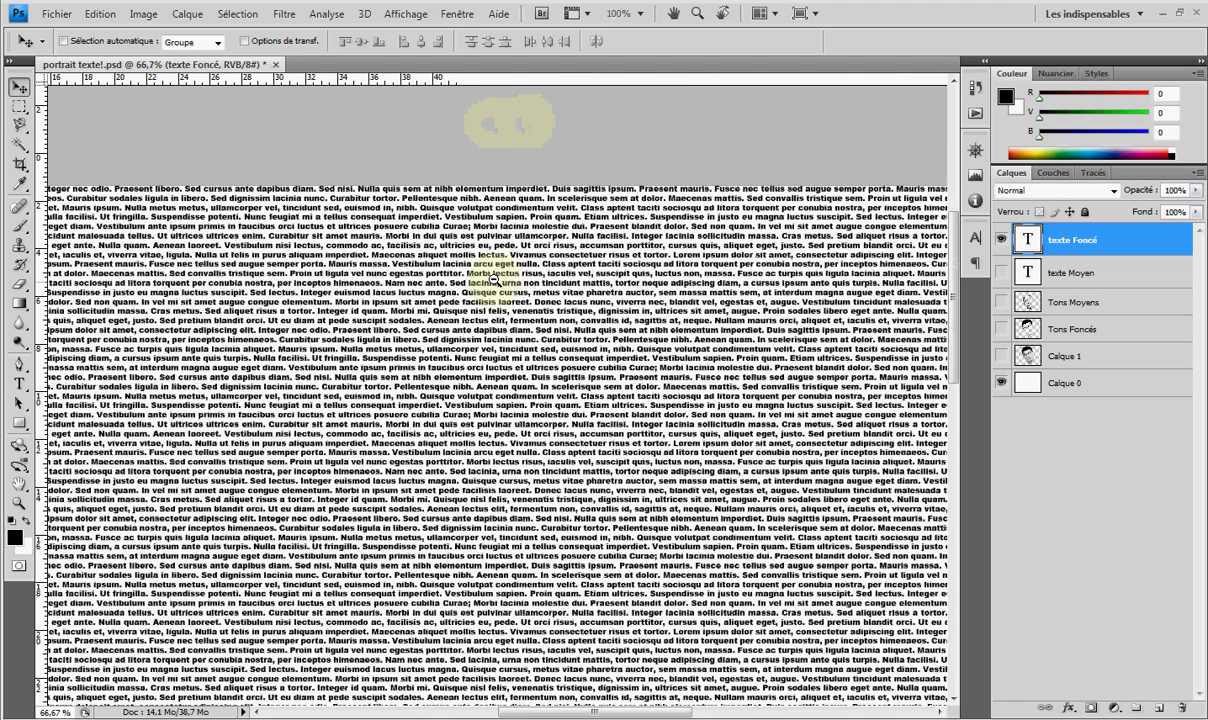
{"action": "left_click", "coordinate": [493, 278], "text": "alt"}
{"action": "left_click", "coordinate": [511, 440], "text": "alt"}
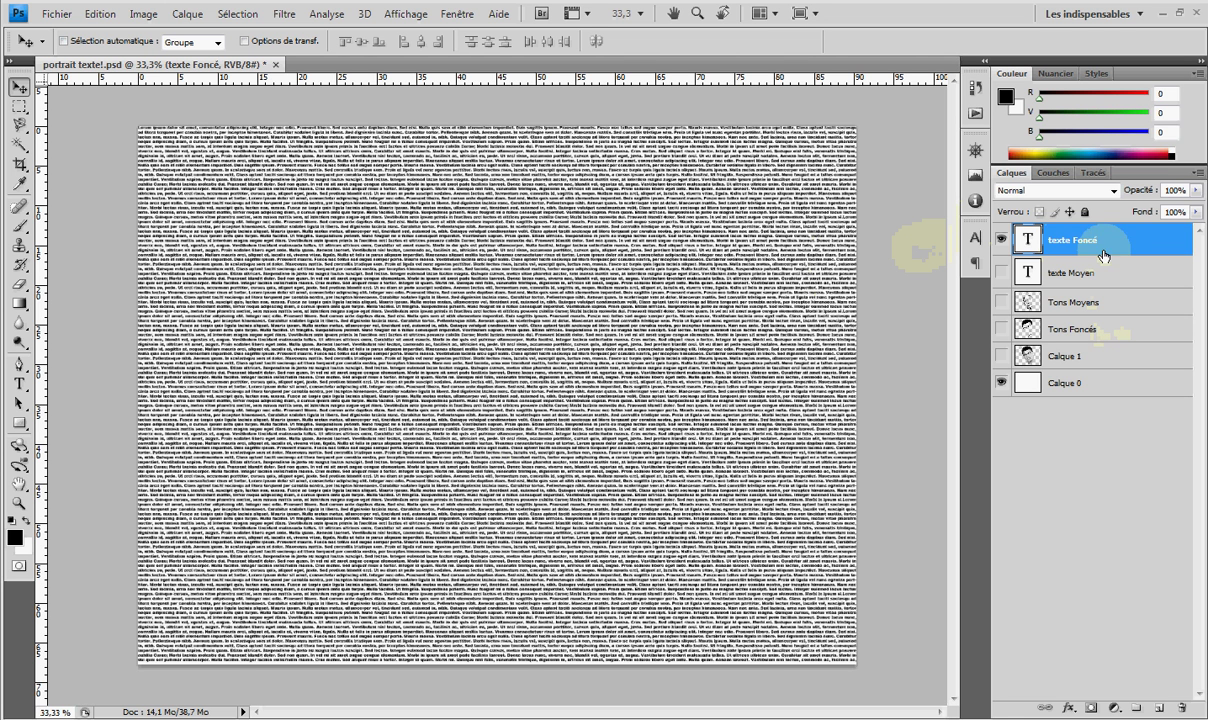
{"action": "left_click", "coordinate": [1001, 329]}
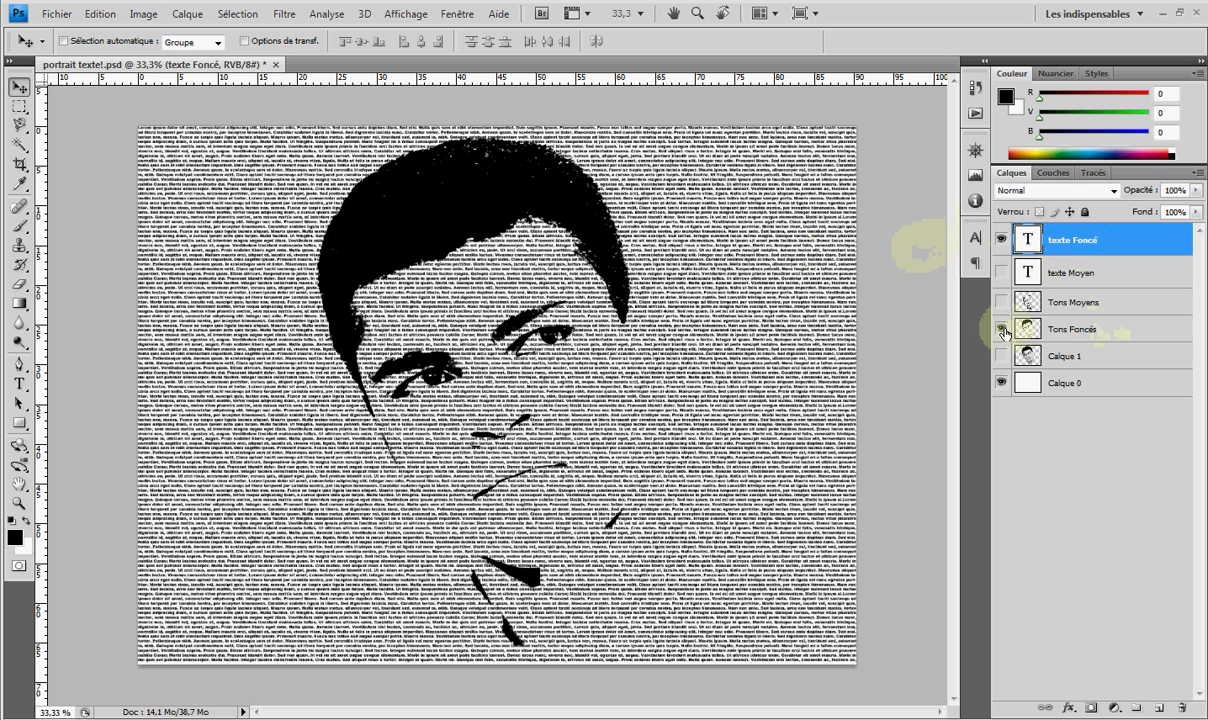
{"action": "left_click", "coordinate": [1082, 330]}
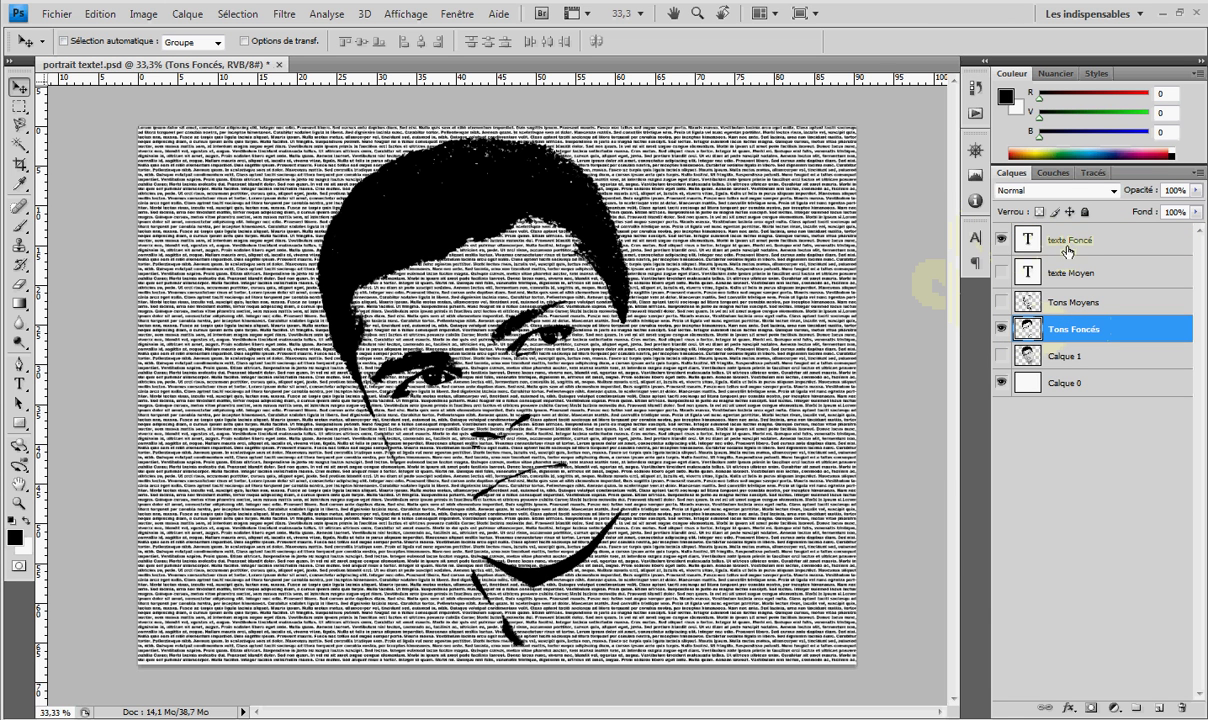
{"action": "left_click", "coordinate": [1001, 240]}
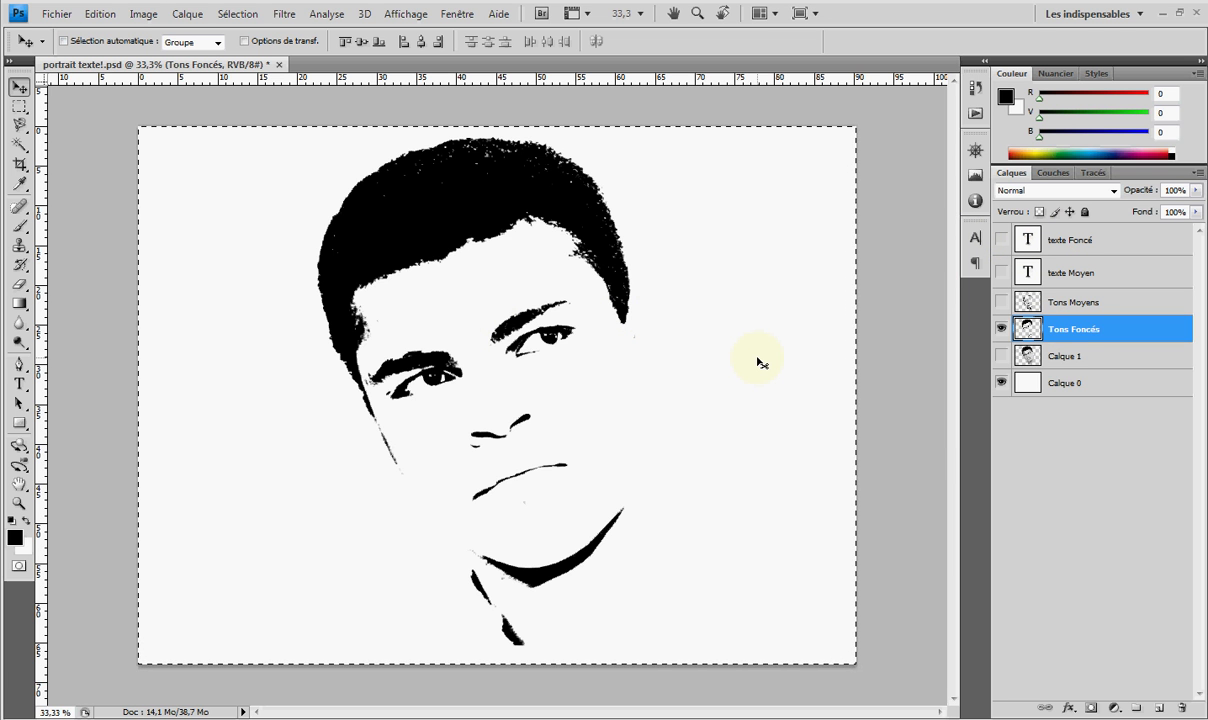
{"action": "key", "text": "ctrl+d"}
Step: Show texte Foncé again, hide Tons Foncés, and add a layer mask to texte Foncé
{"action": "left_click", "coordinate": [1001, 240]}
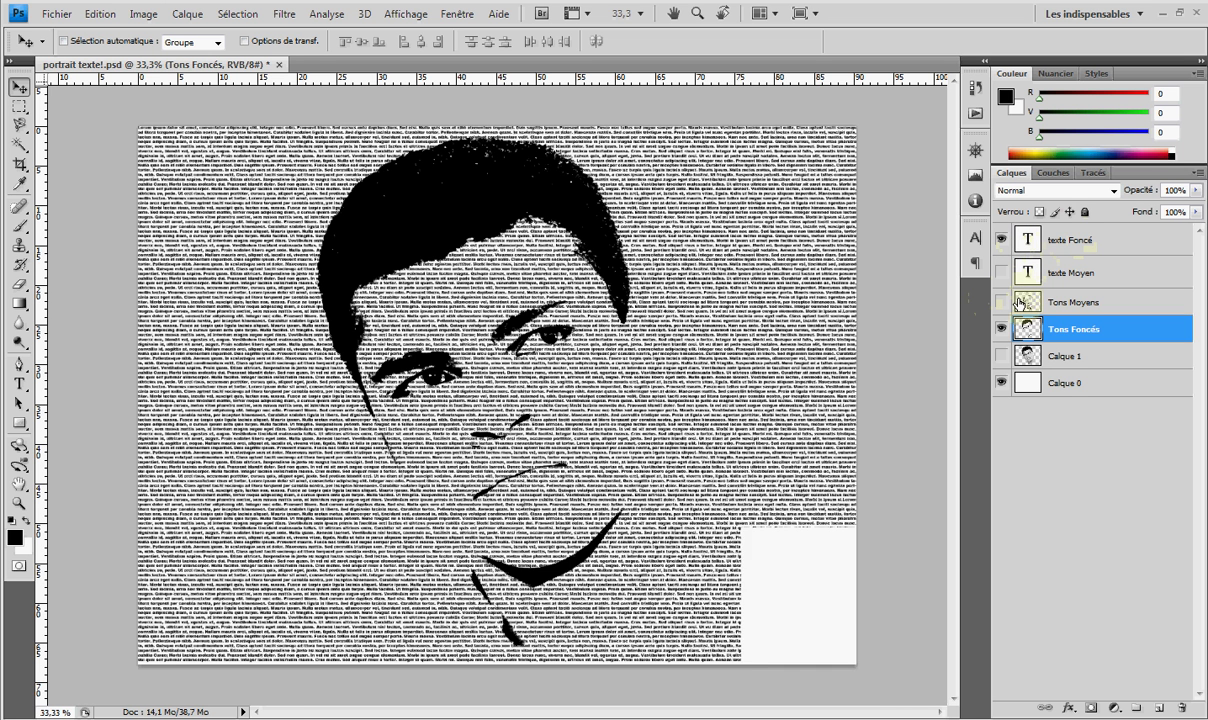
{"action": "left_click", "coordinate": [1068, 240]}
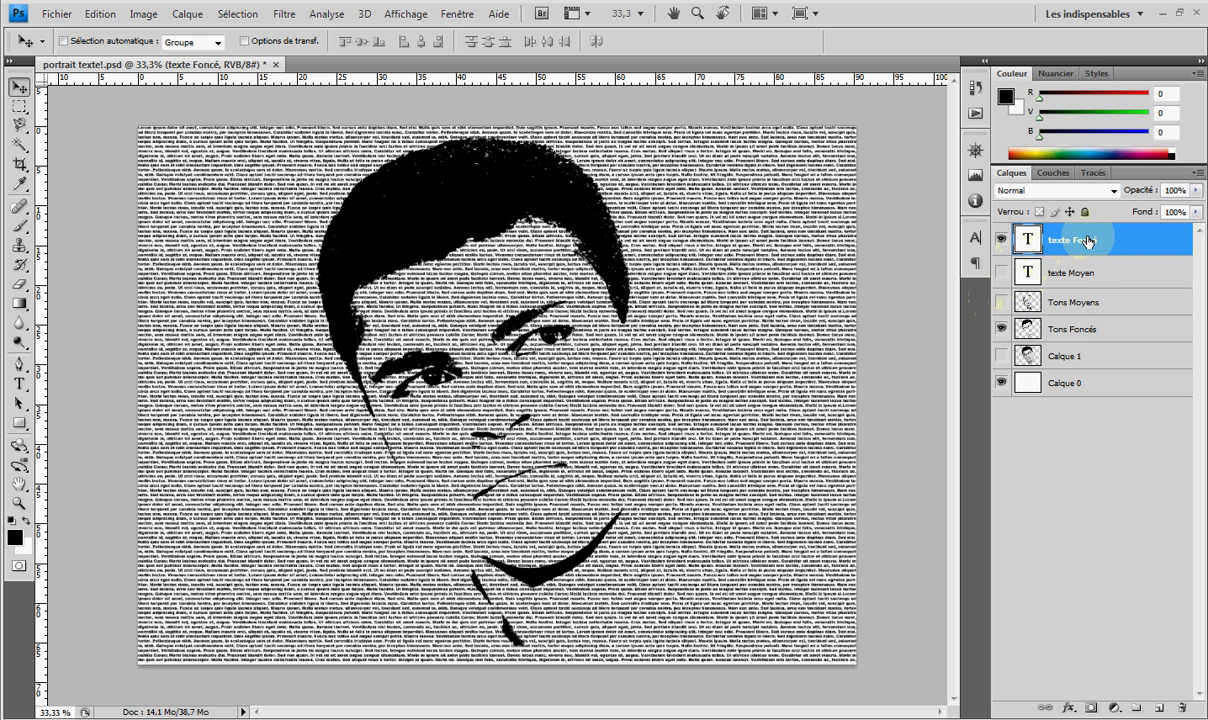
{"action": "left_click", "coordinate": [1001, 333]}
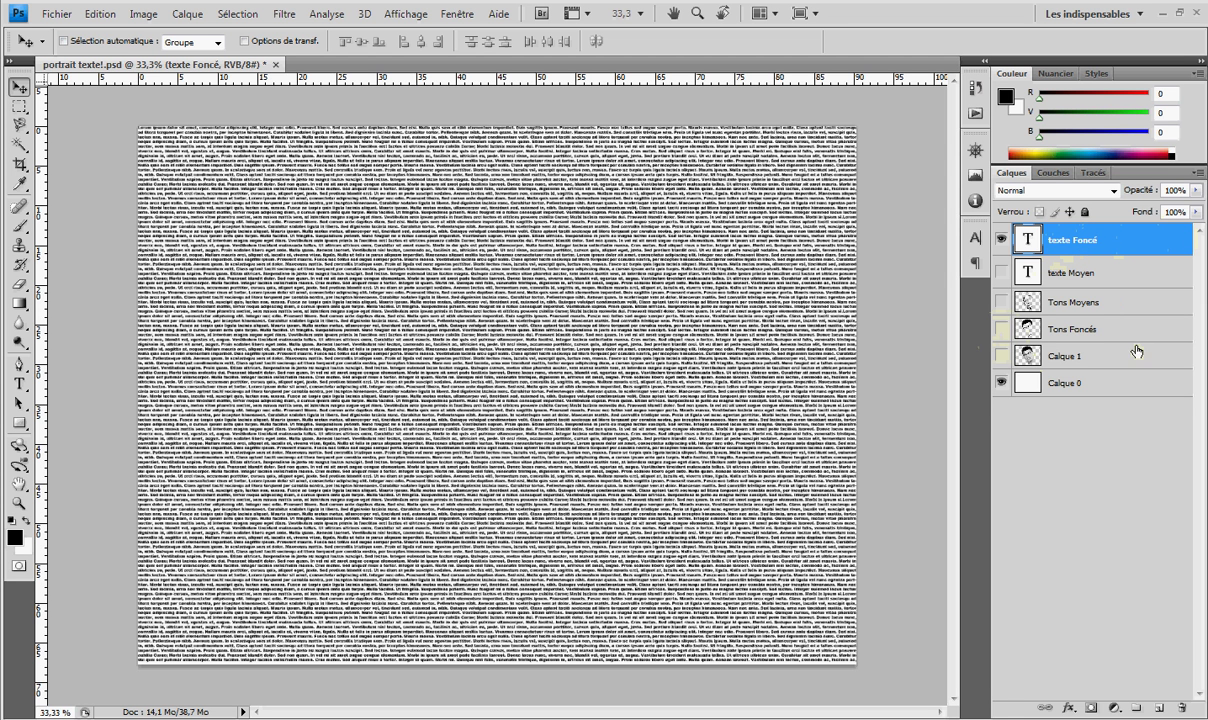
{"action": "left_click", "coordinate": [1091, 709]}
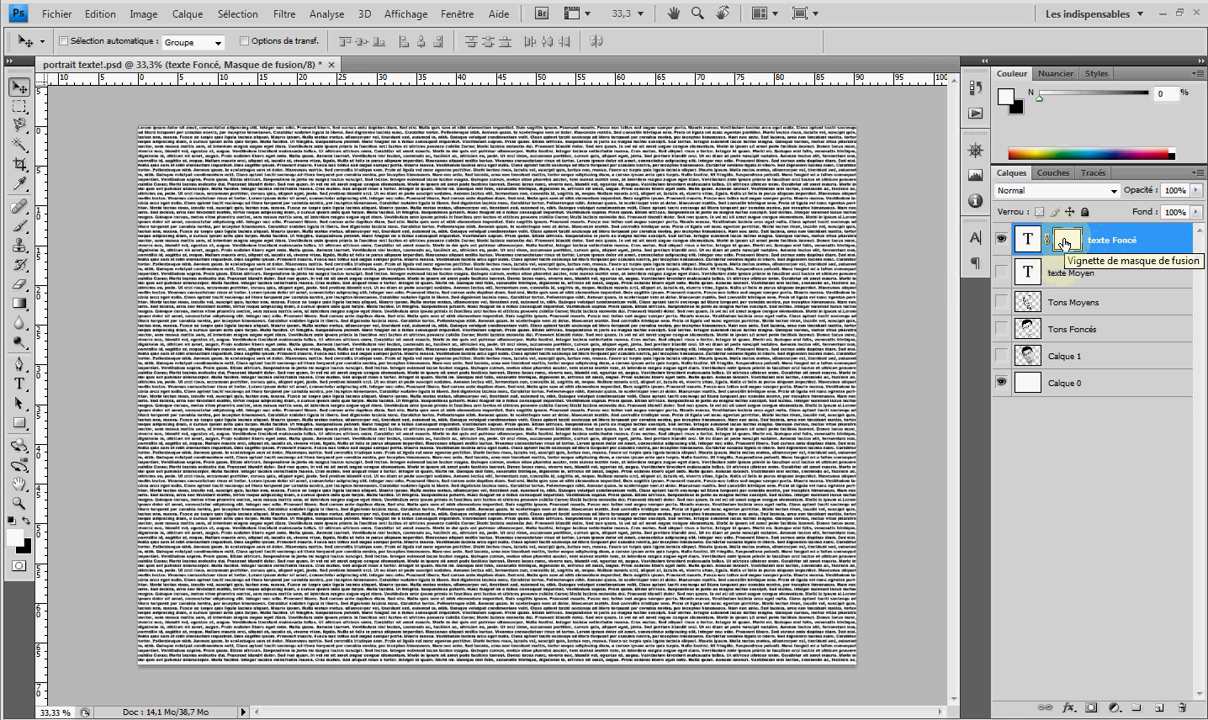
Step: Paste the copied dark tones into the texte Foncé mask, invert the mask, and return to the normal image view to inspect the lettering
{"action": "left_click", "coordinate": [1063, 243], "text": "alt"}
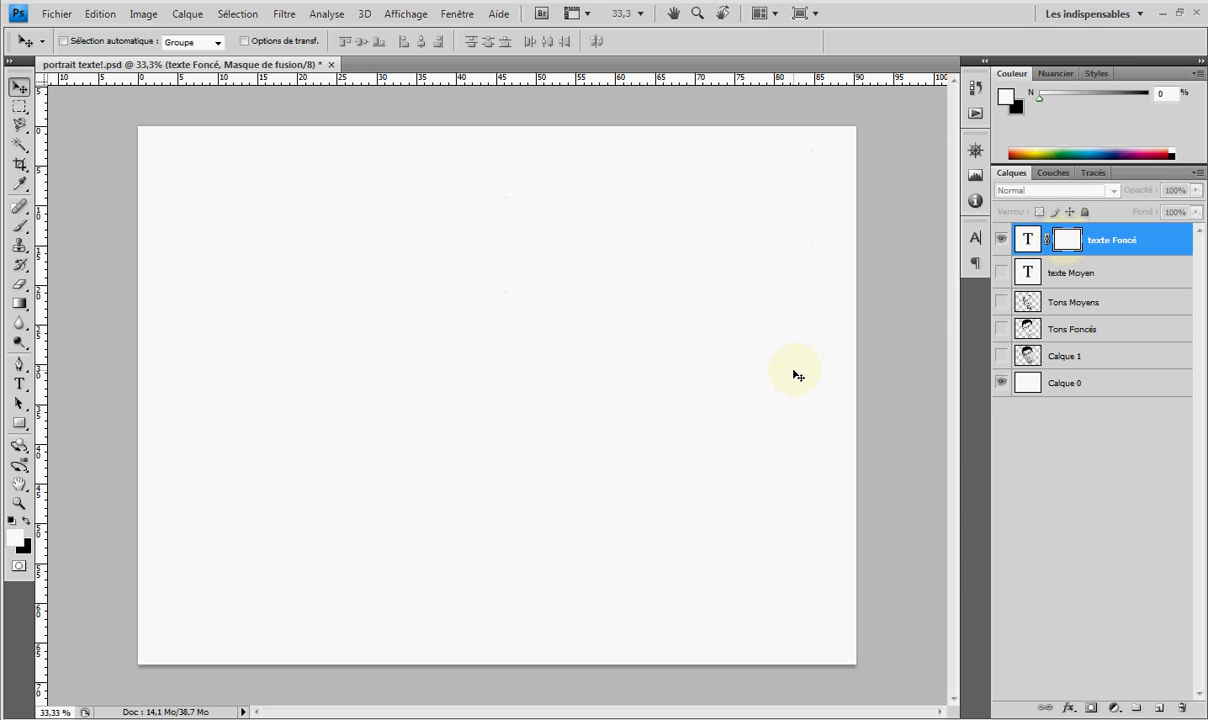
{"action": "key", "text": "ctrl+v"}
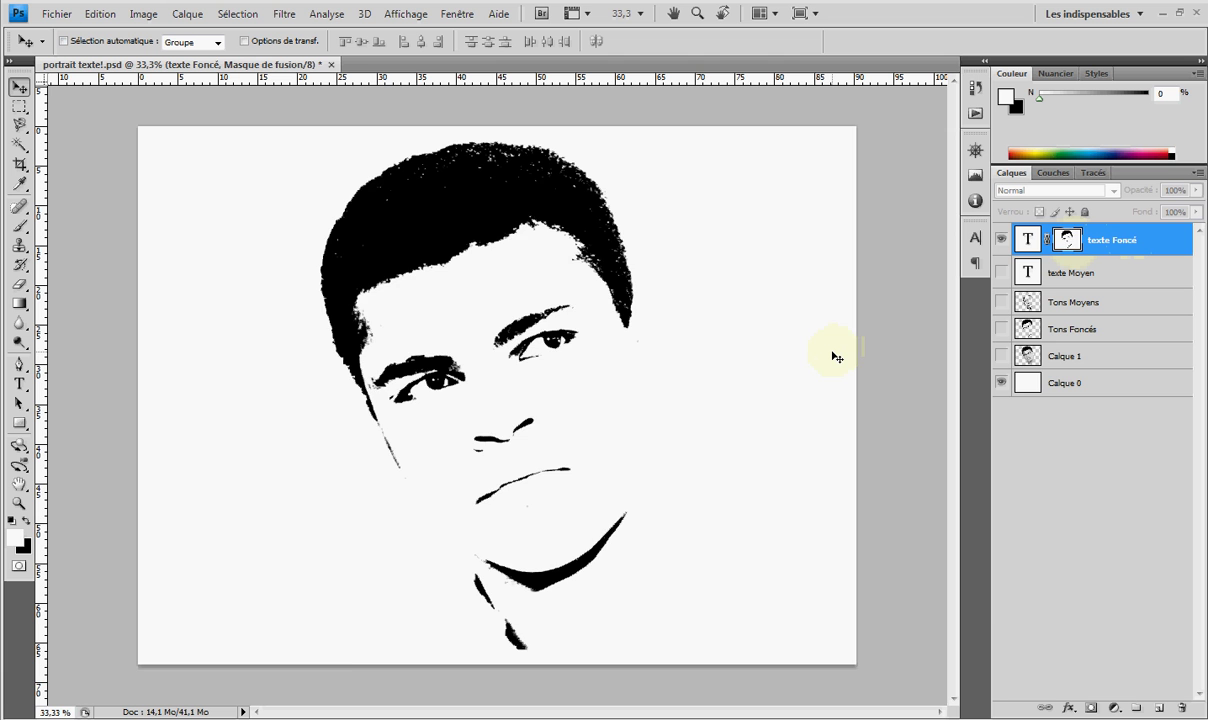
{"action": "key", "text": "ctrl+i"}
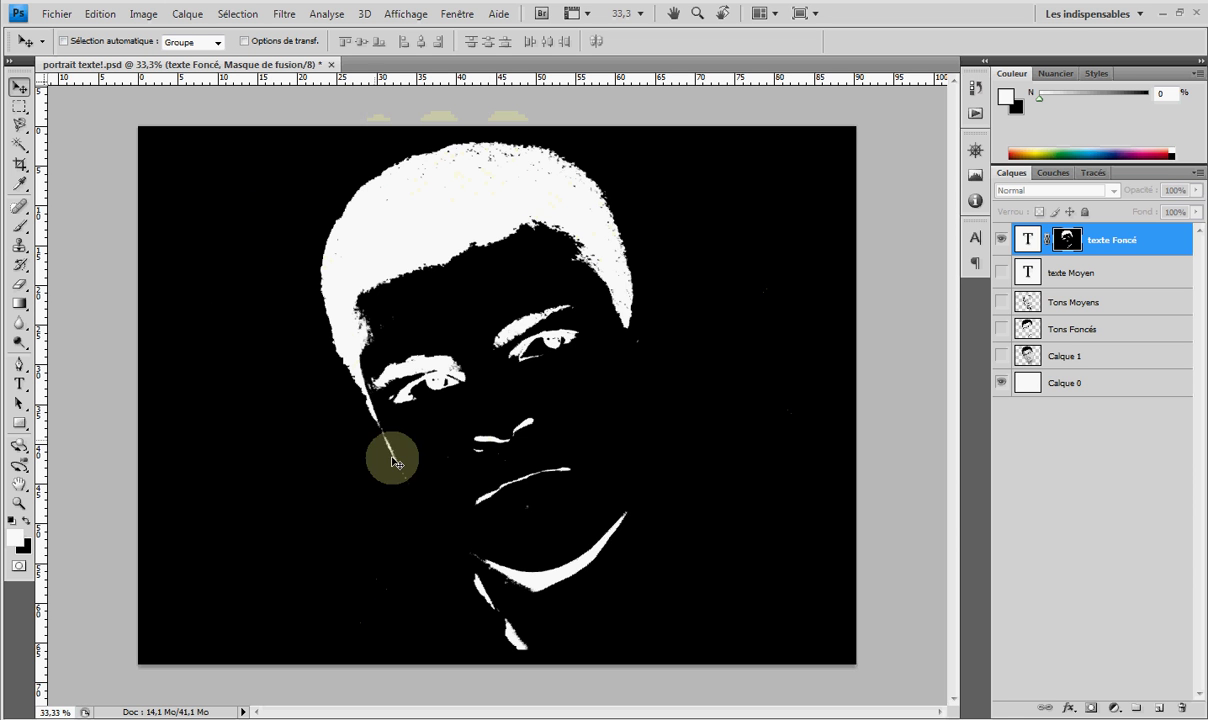
{"action": "left_click", "coordinate": [1001, 241]}
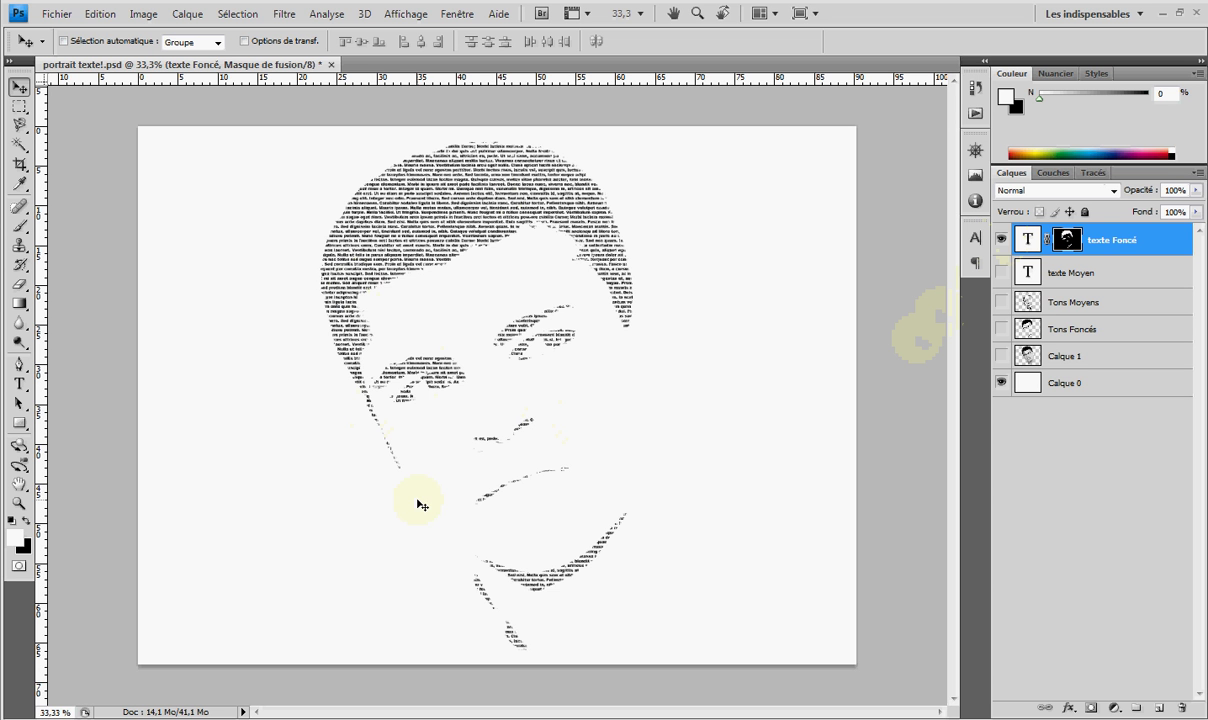
{"action": "left_click", "coordinate": [453, 230]}
{"action": "left_click", "coordinate": [447, 235]}
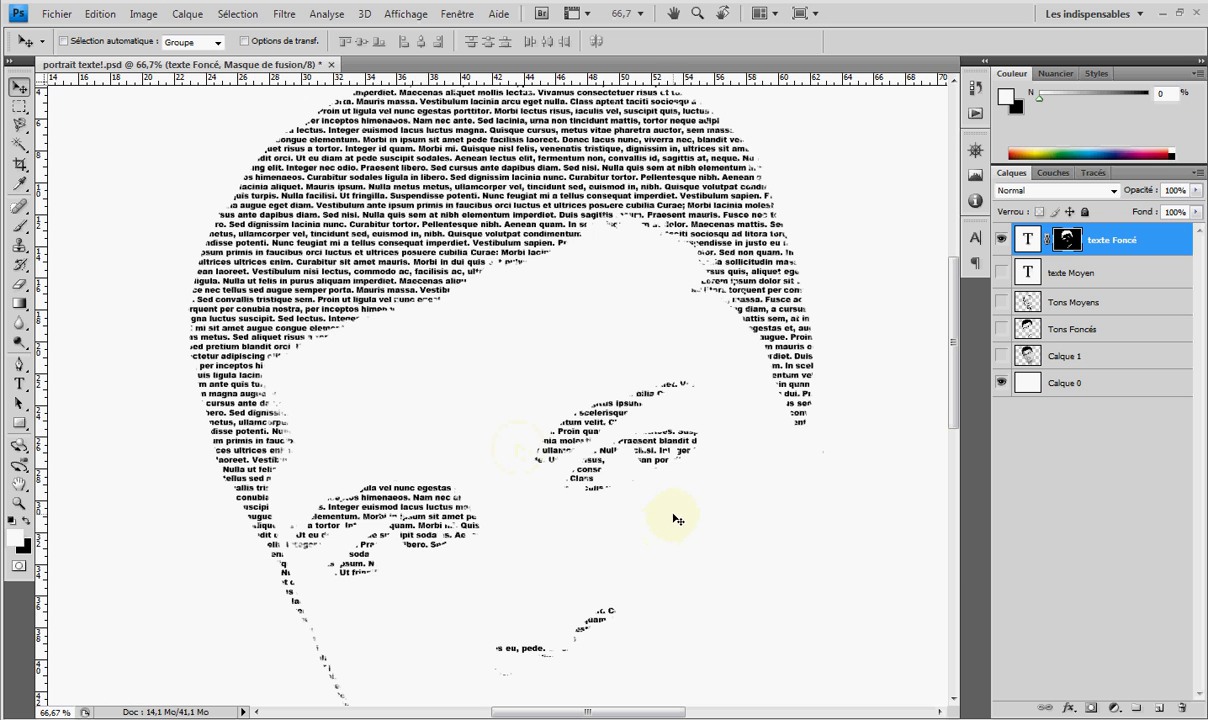
{"action": "left_click", "coordinate": [709, 515], "text": "alt"}
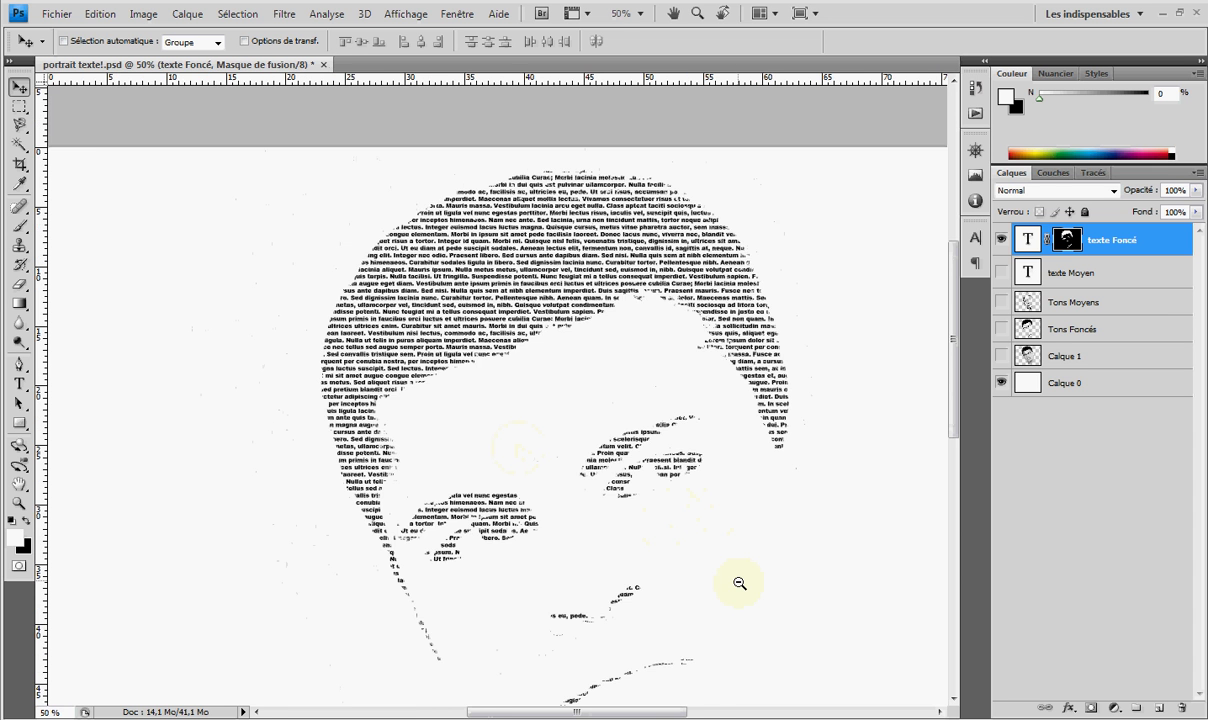
{"action": "left_click", "coordinate": [738, 582], "text": "alt"}
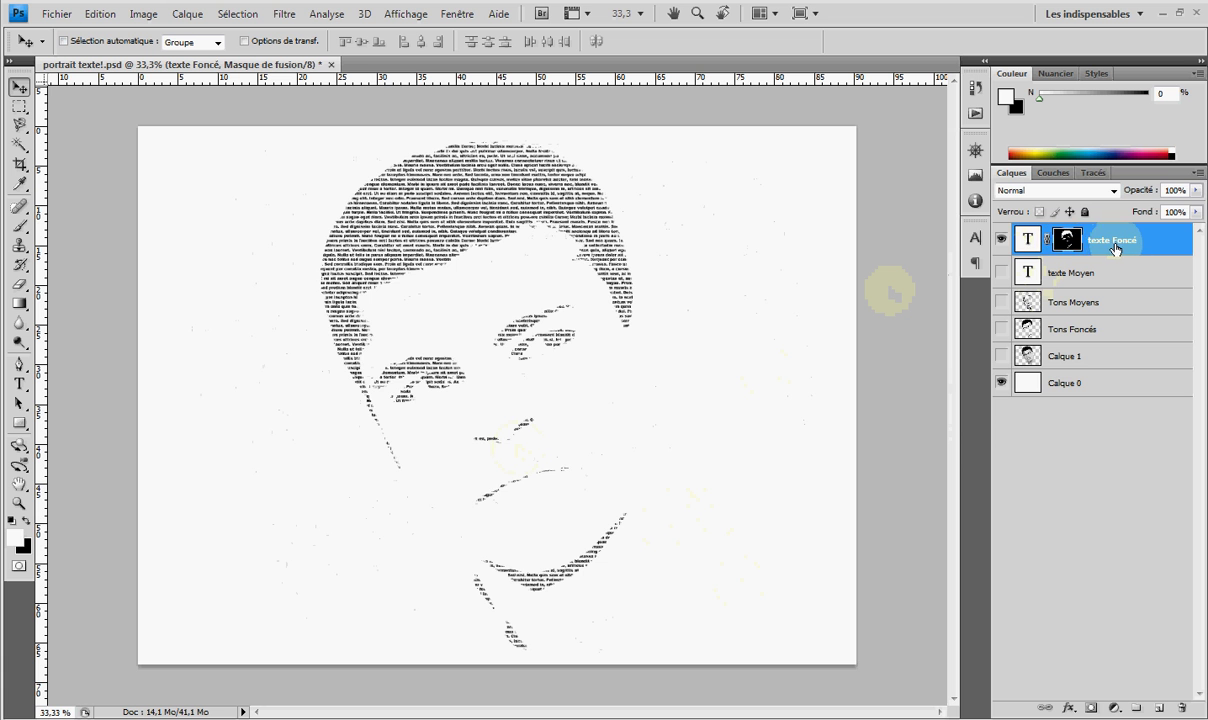
Step: Hide texte Foncé, show the Tons Moyens layer, copy its entire contents, and deselect
{"action": "left_click", "coordinate": [1001, 239]}
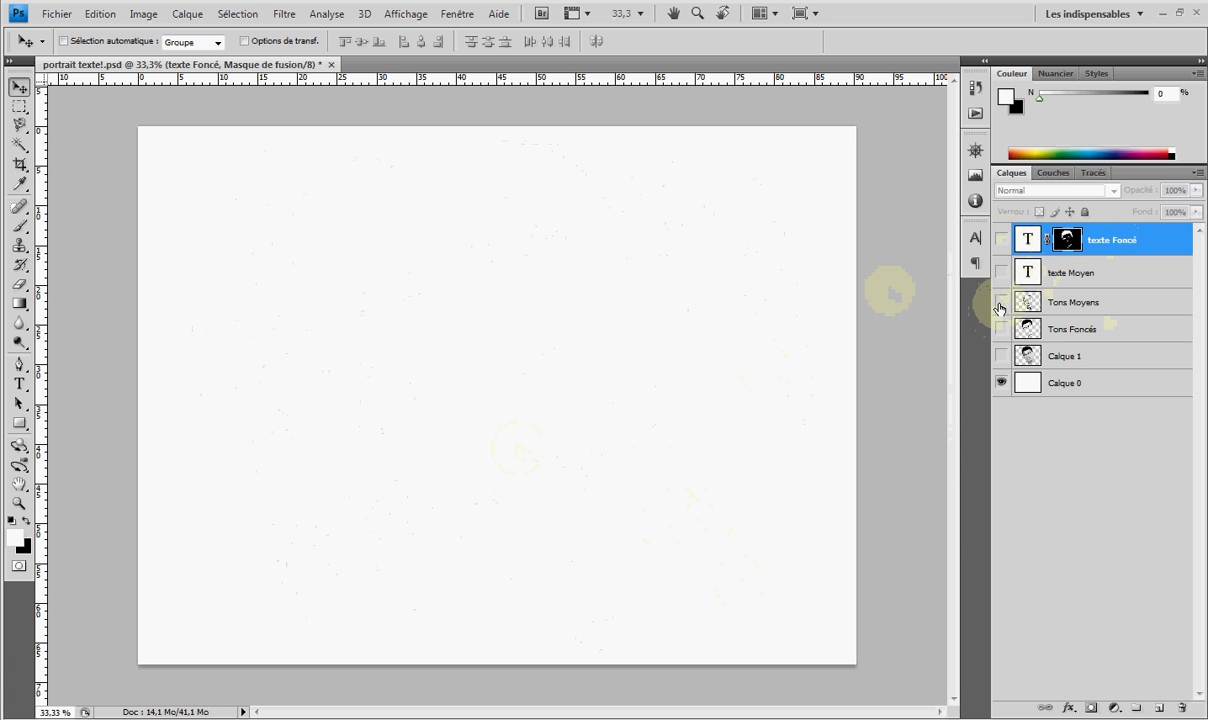
{"action": "left_click", "coordinate": [1001, 301]}
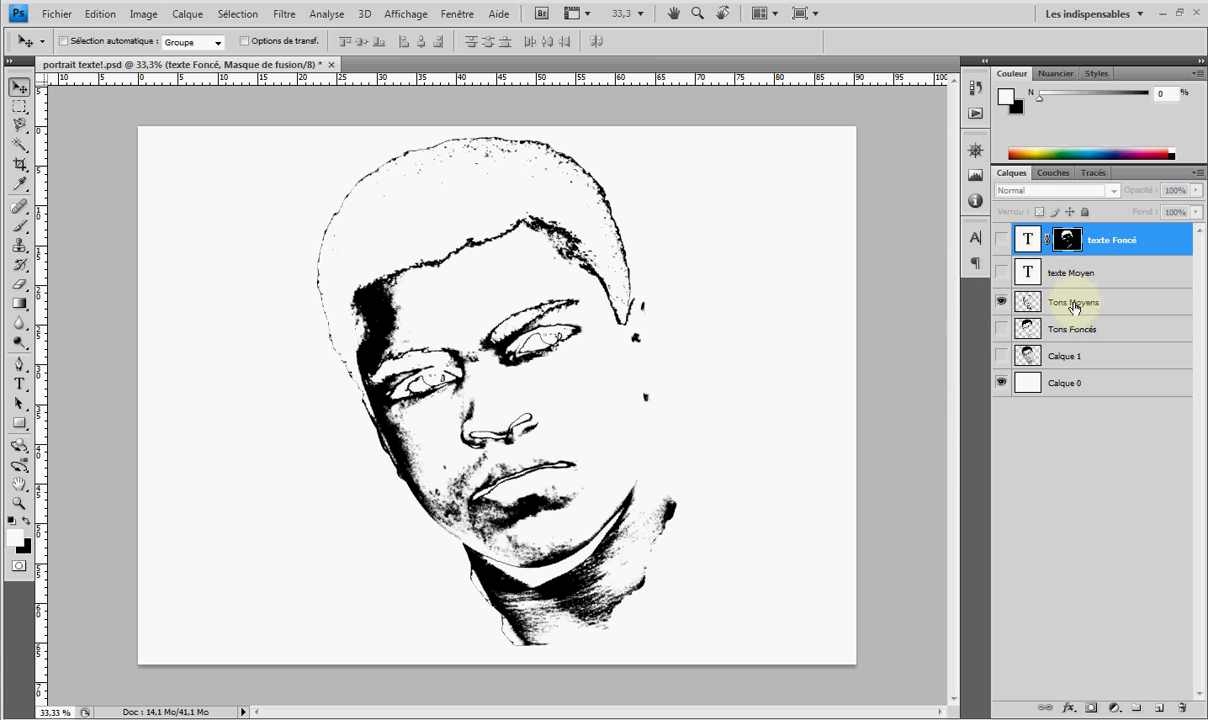
{"action": "left_click", "coordinate": [1073, 305]}
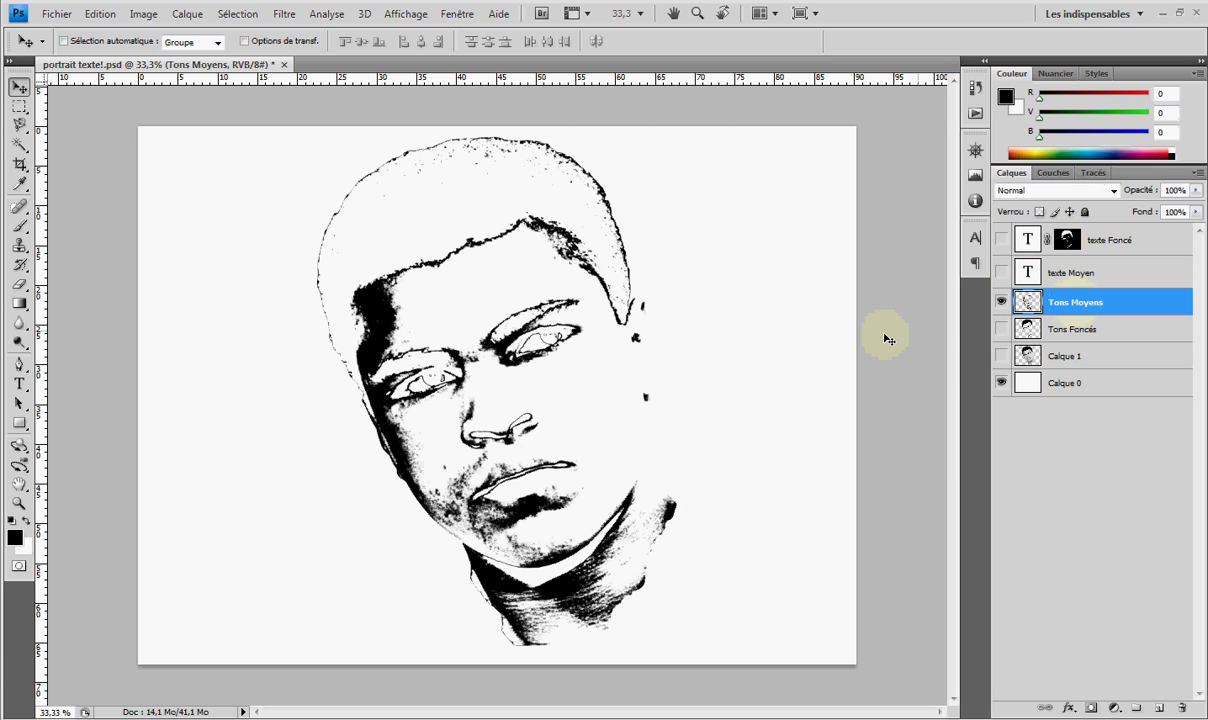
{"action": "key", "text": "ctrl+a"}
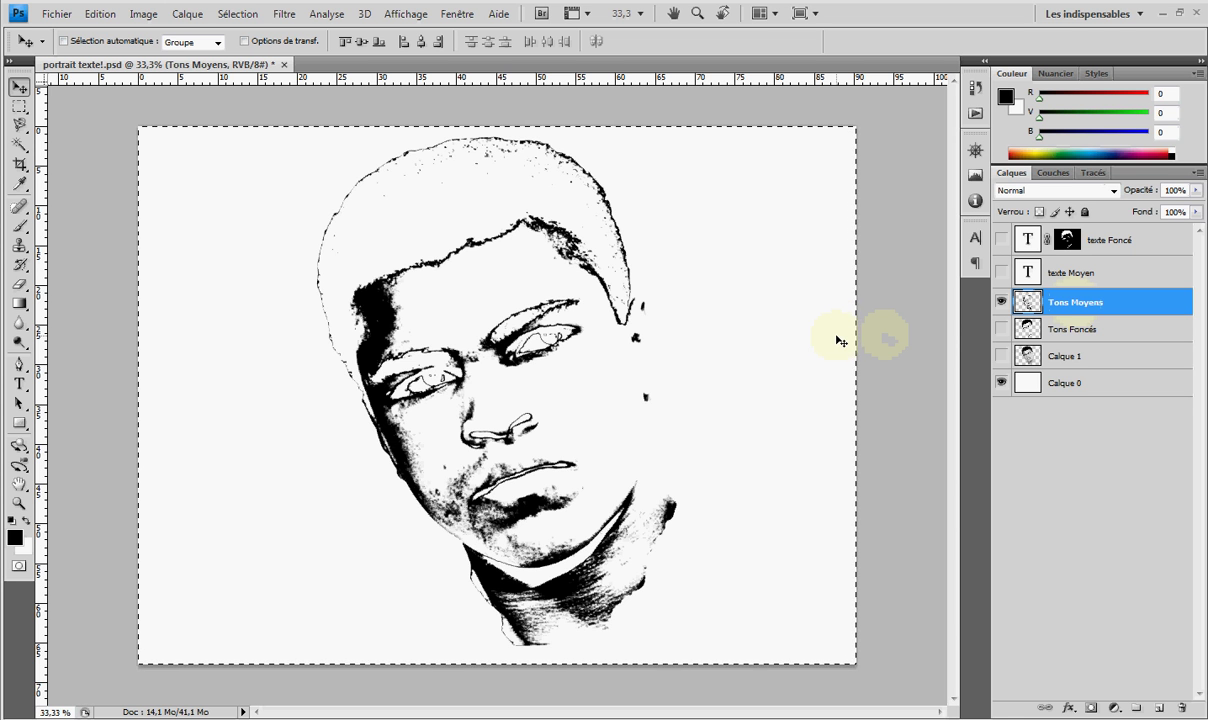
{"action": "key", "text": "ctrl+d"}
Step: Show the texte Moyen layer, hide Tons Moyens, and add a layer mask to texte Moyen
{"action": "left_click", "coordinate": [1058, 283]}
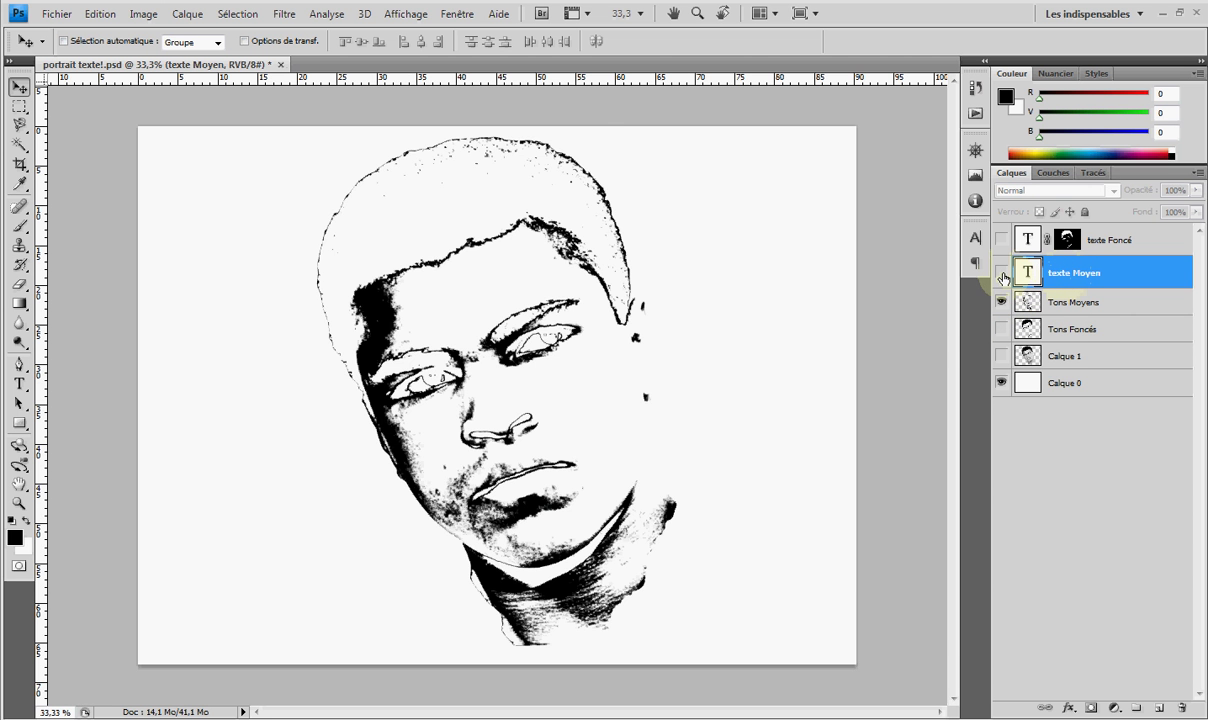
{"action": "left_click", "coordinate": [1002, 274]}
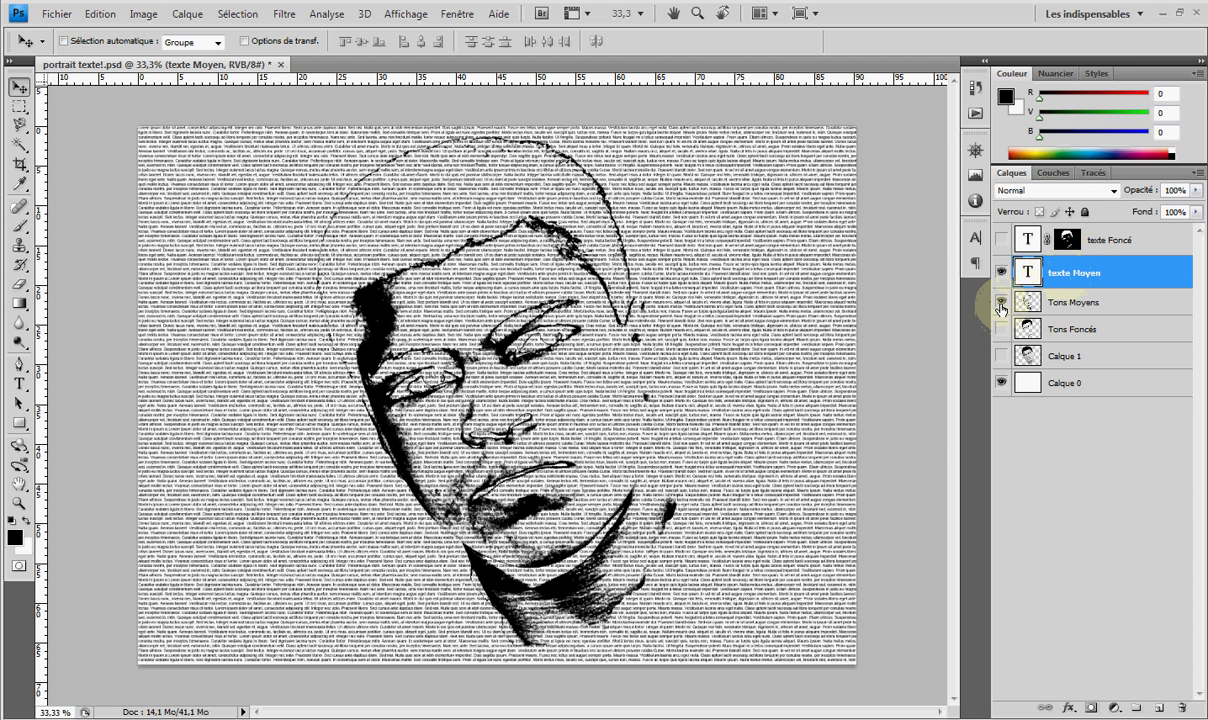
{"action": "left_click", "coordinate": [1001, 306]}
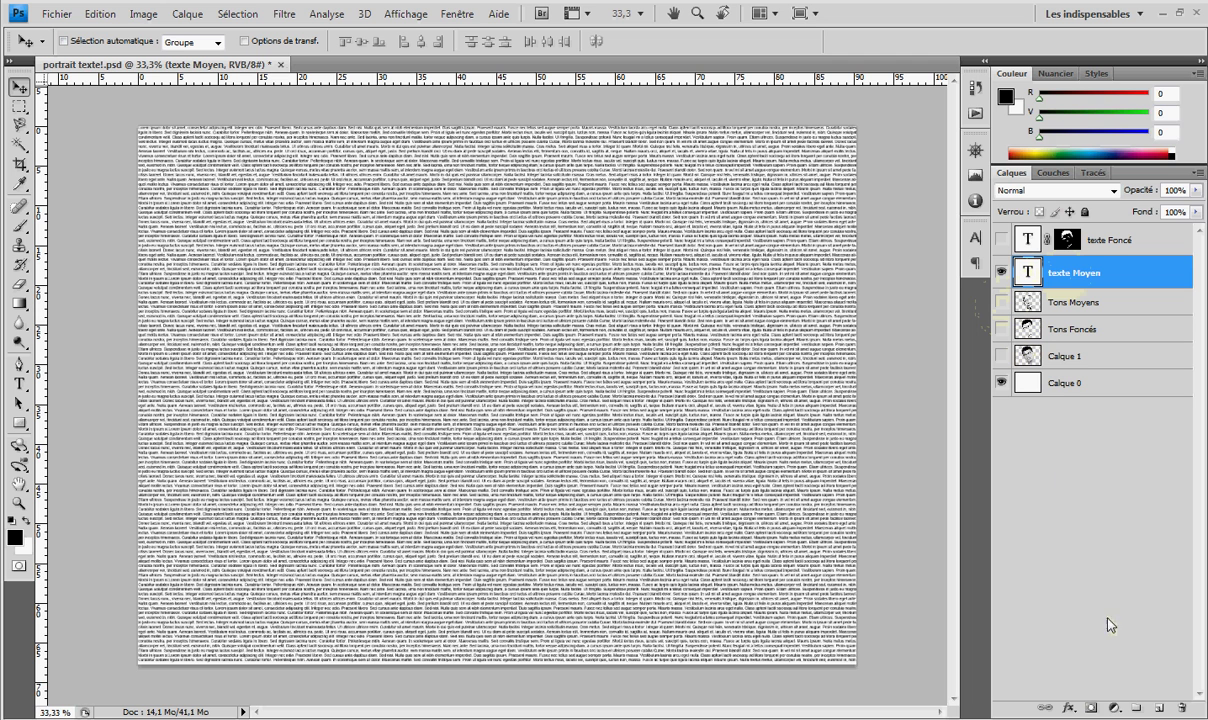
{"action": "left_click", "coordinate": [1092, 708]}
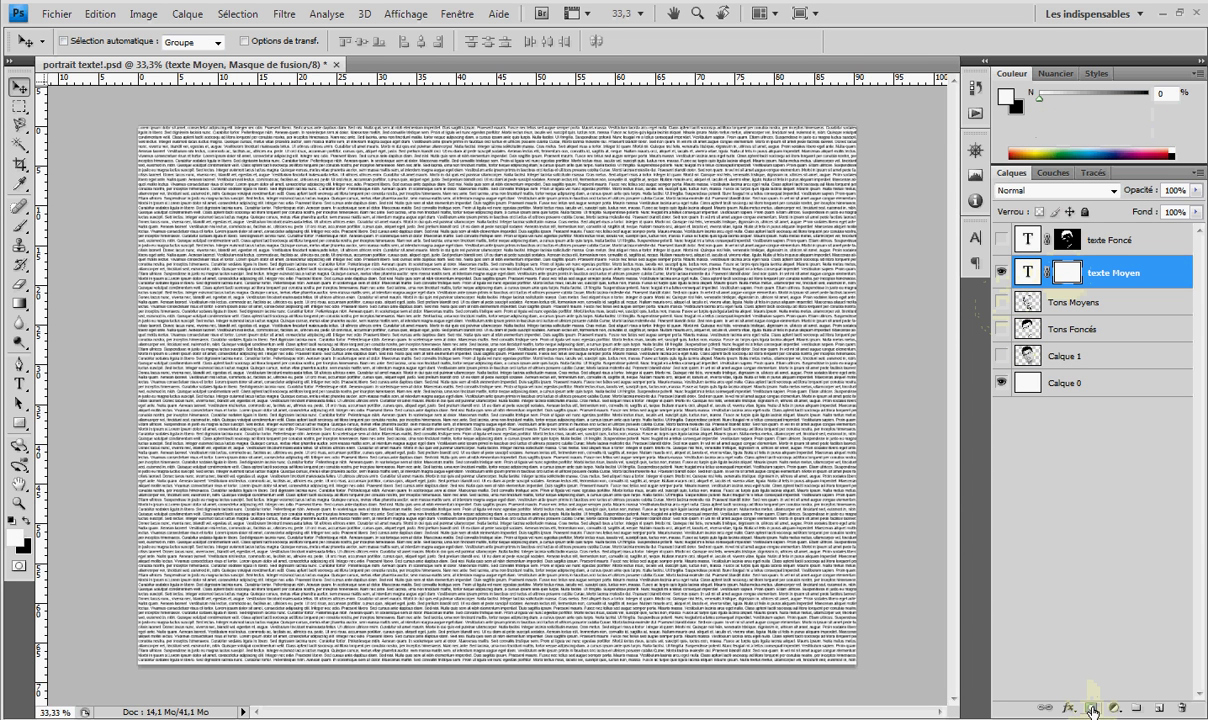
Step: Paste the copied midtones into the texte Moyen mask, deselect, invert the mask, and return to the normal image view to inspect the lettering
{"action": "left_click", "coordinate": [1067, 278], "text": "alt"}
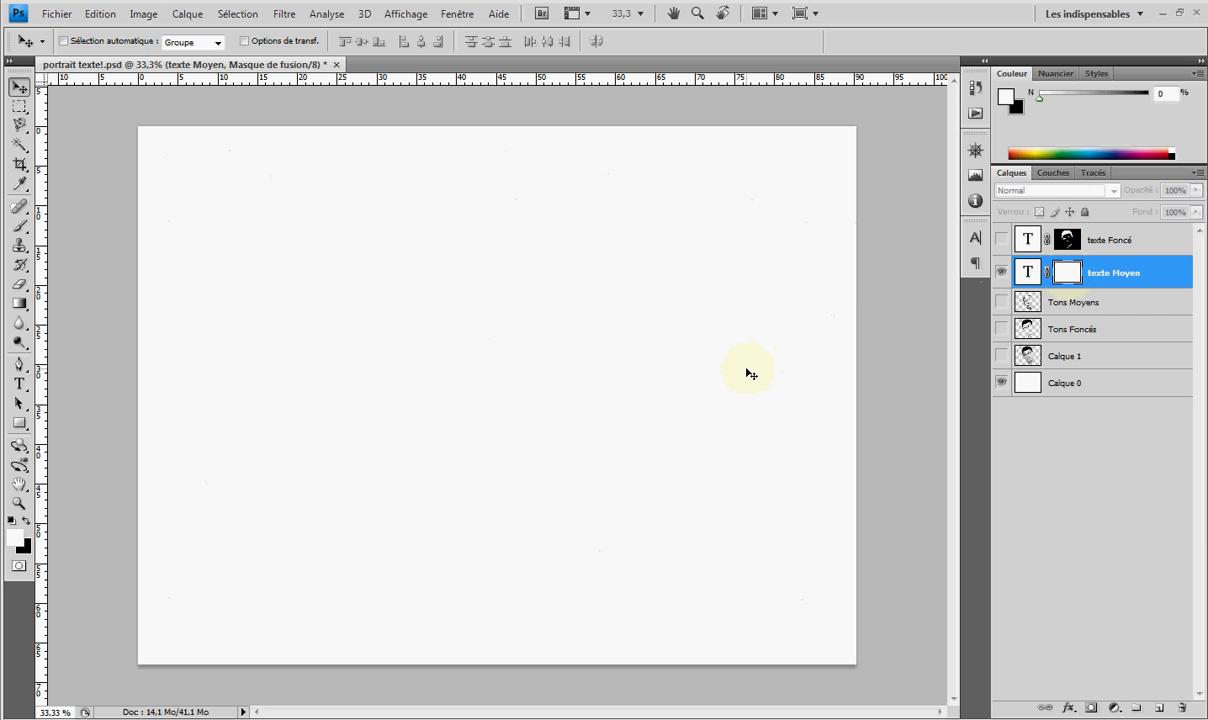
{"action": "key", "text": "ctrl+v"}
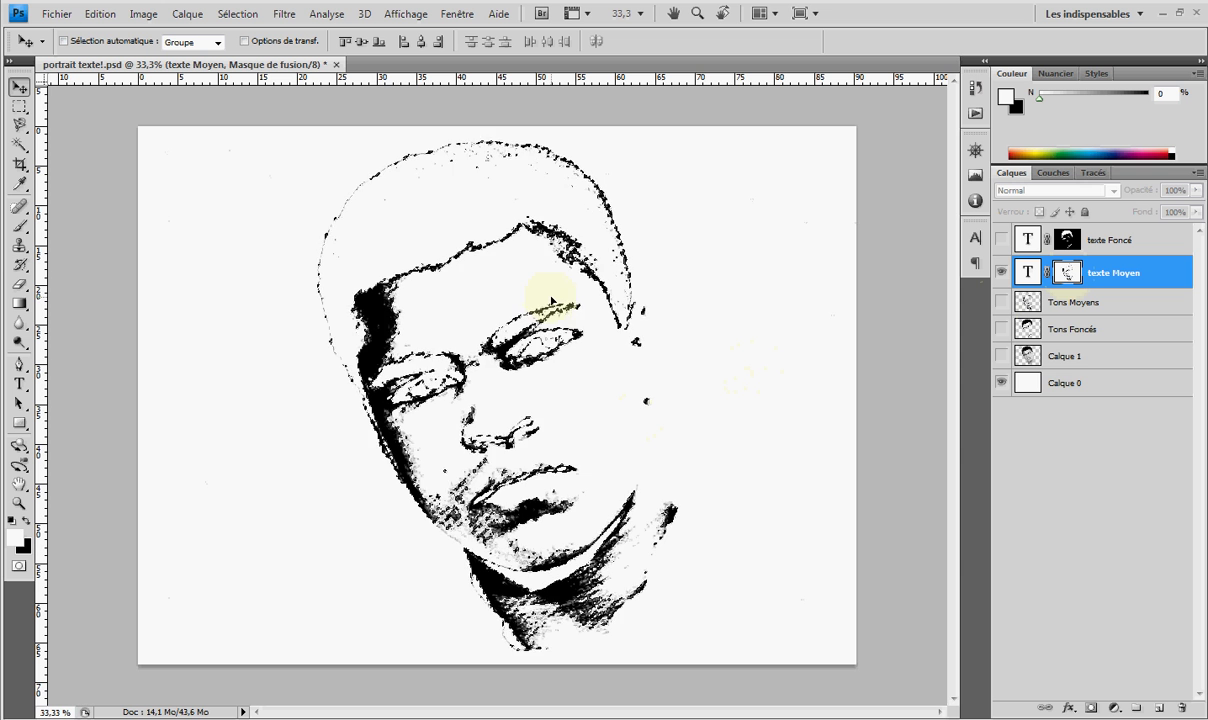
{"action": "key", "text": "ctrl+d"}
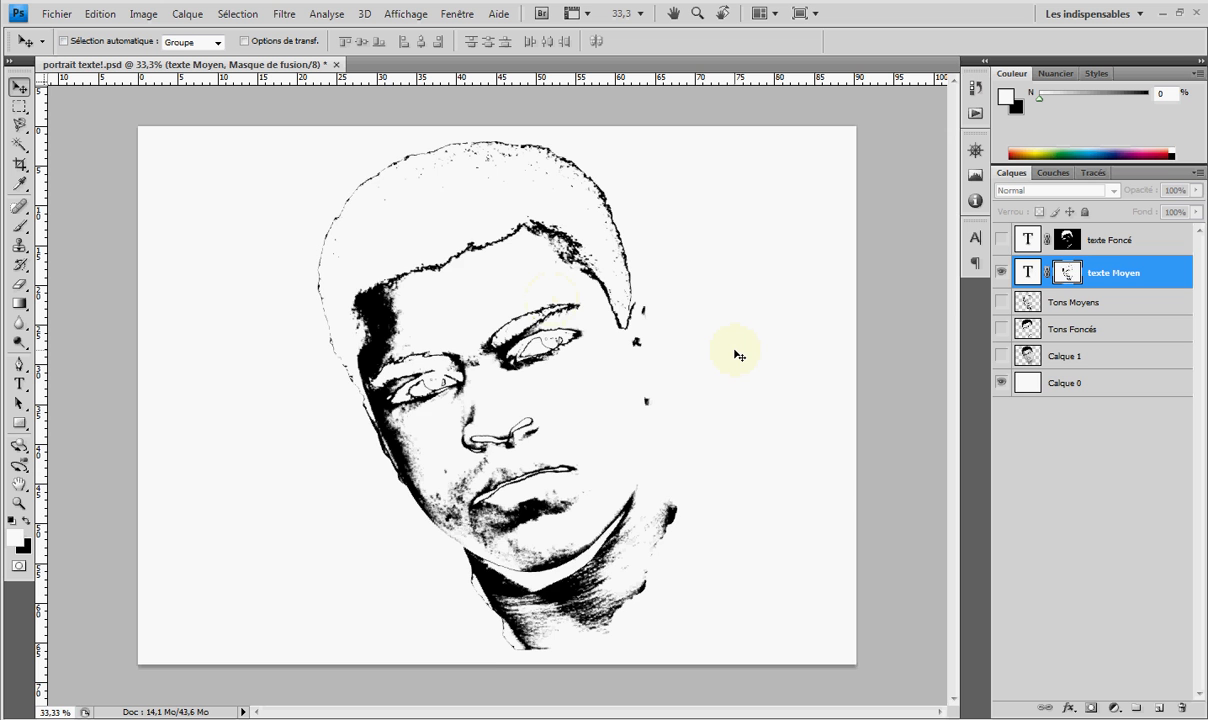
{"action": "key", "text": "ctrl+i"}
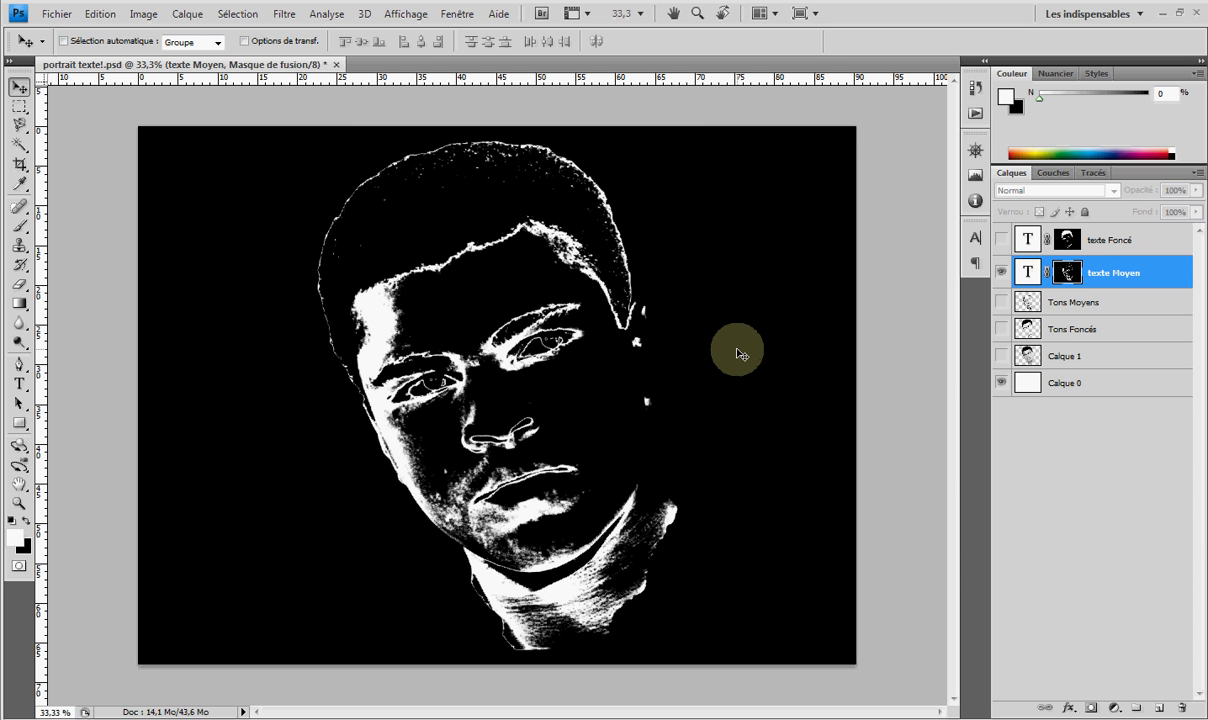
{"action": "left_click", "coordinate": [1002, 273]}
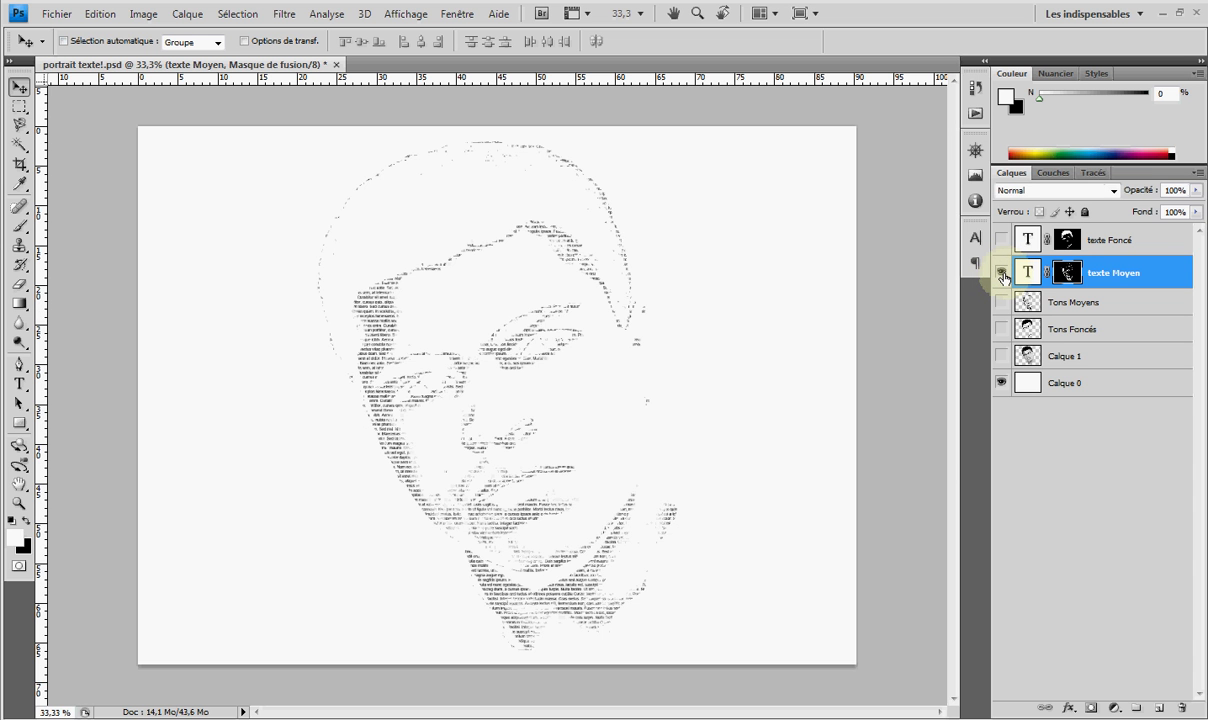
{"action": "left_click", "coordinate": [420, 340], "text": "ctrl"}
{"action": "left_click", "coordinate": [360, 342], "text": "ctrl"}
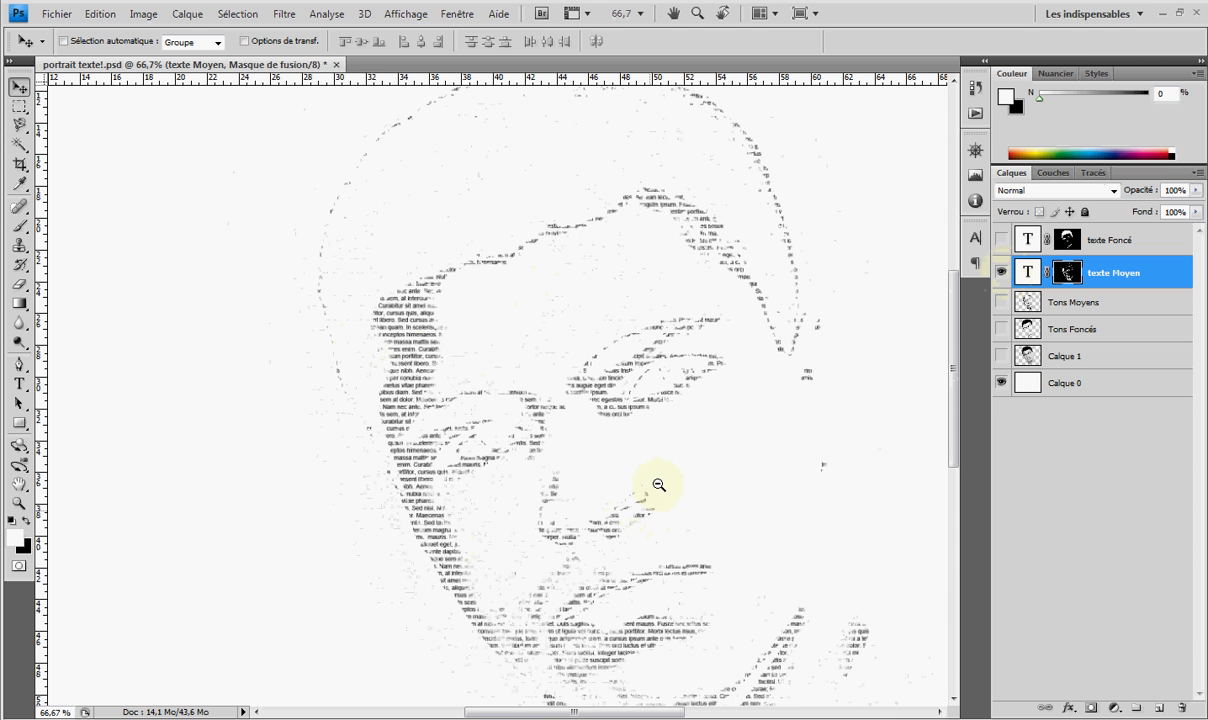
{"action": "left_click", "coordinate": [704, 425], "text": "alt"}
{"action": "left_click", "coordinate": [707, 423], "text": "alt"}
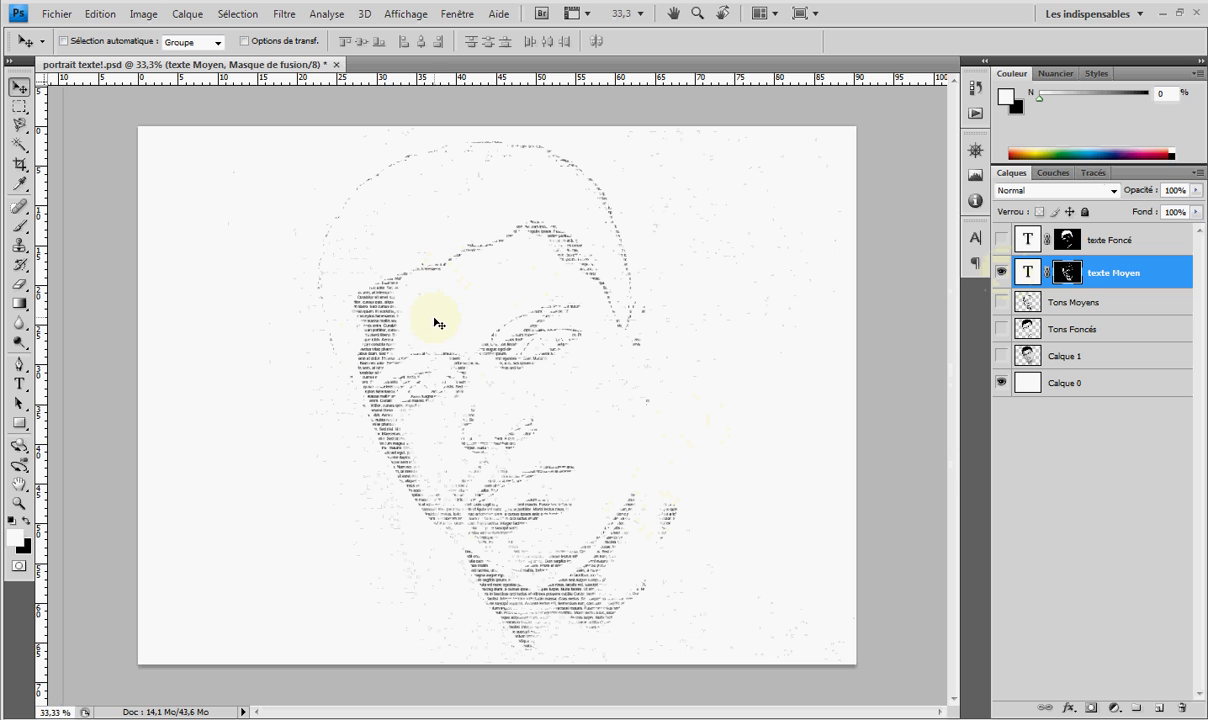
Step: Show texte Foncé together with texte Moyen and stamp all visible layers into a new layer above texte Foncé
{"action": "left_click", "coordinate": [1002, 240]}
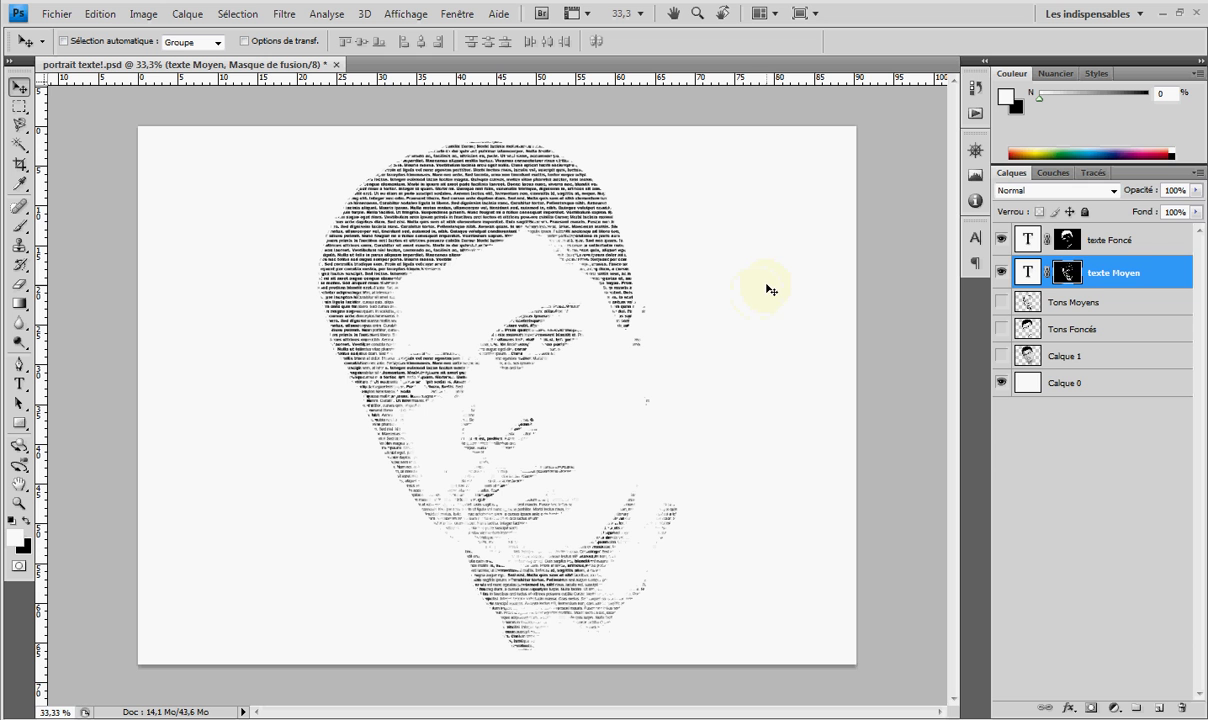
{"action": "left_click", "coordinate": [1140, 245]}
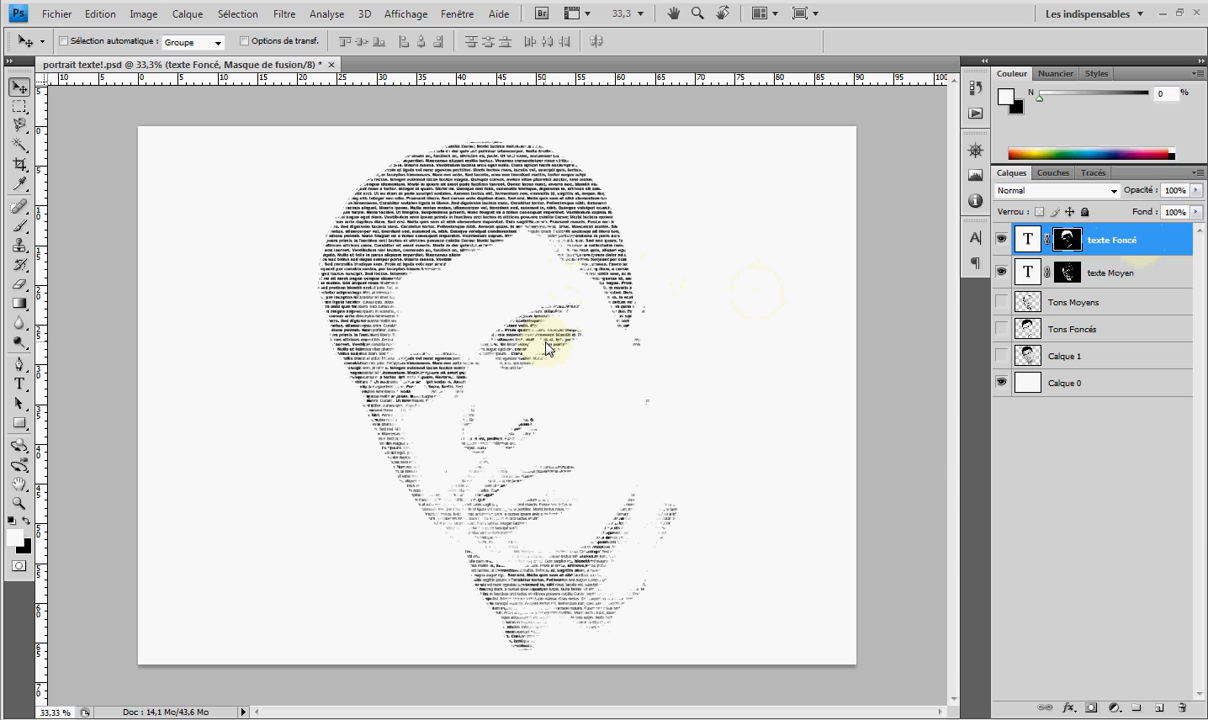
{"action": "left_click", "coordinate": [1001, 274]}
{"action": "left_click", "coordinate": [1003, 274]}
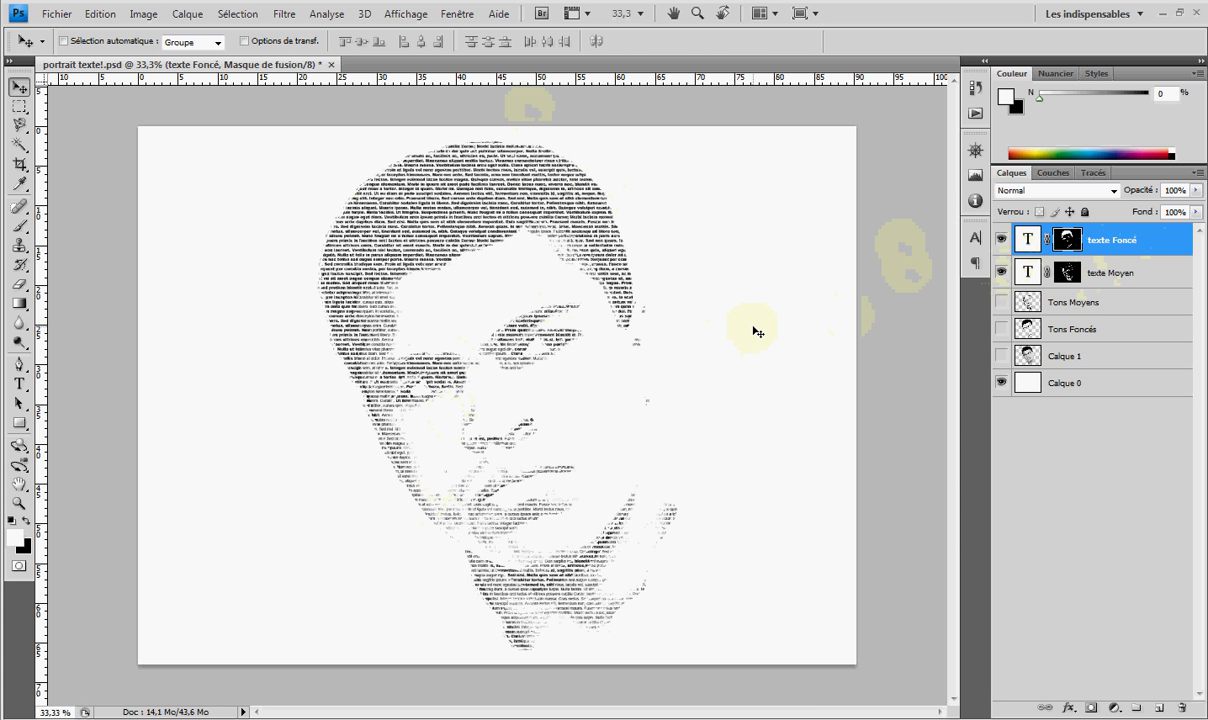
{"action": "key", "text": "ctrl+alt+shift+e"}
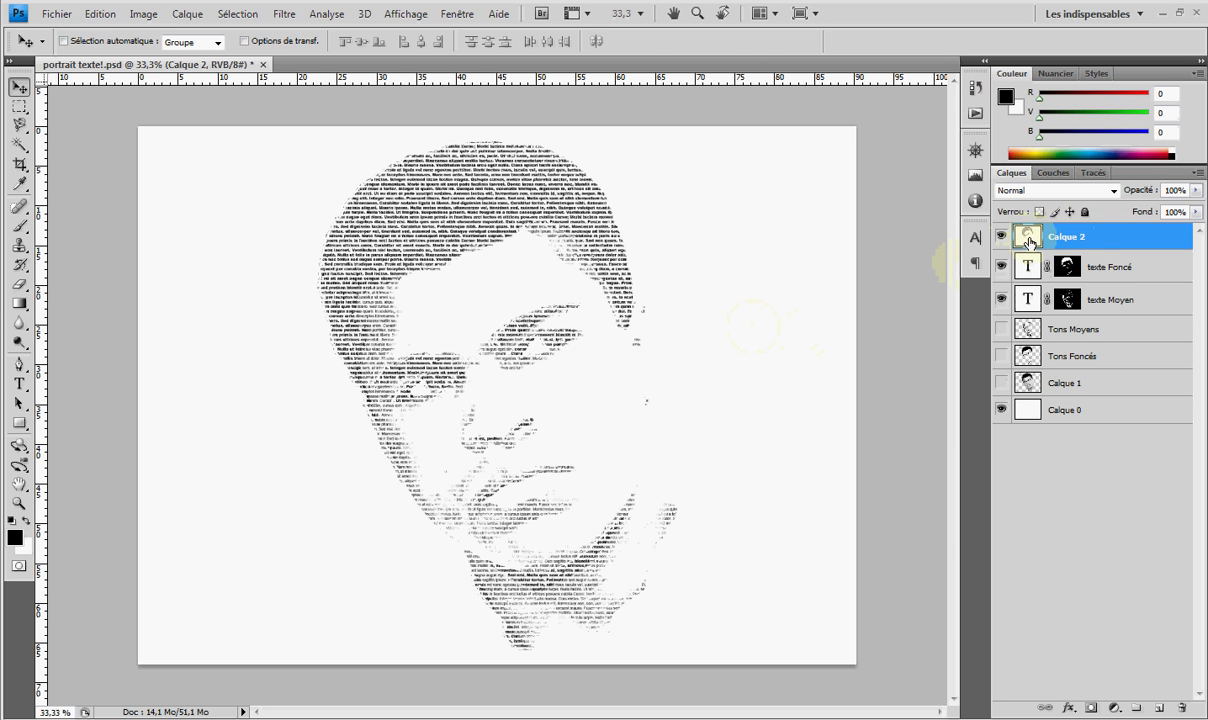
Step: Hide the texte Foncé and texte Moyen layers and make the merged layer Calque 2 active
{"action": "left_click", "coordinate": [1088, 241]}
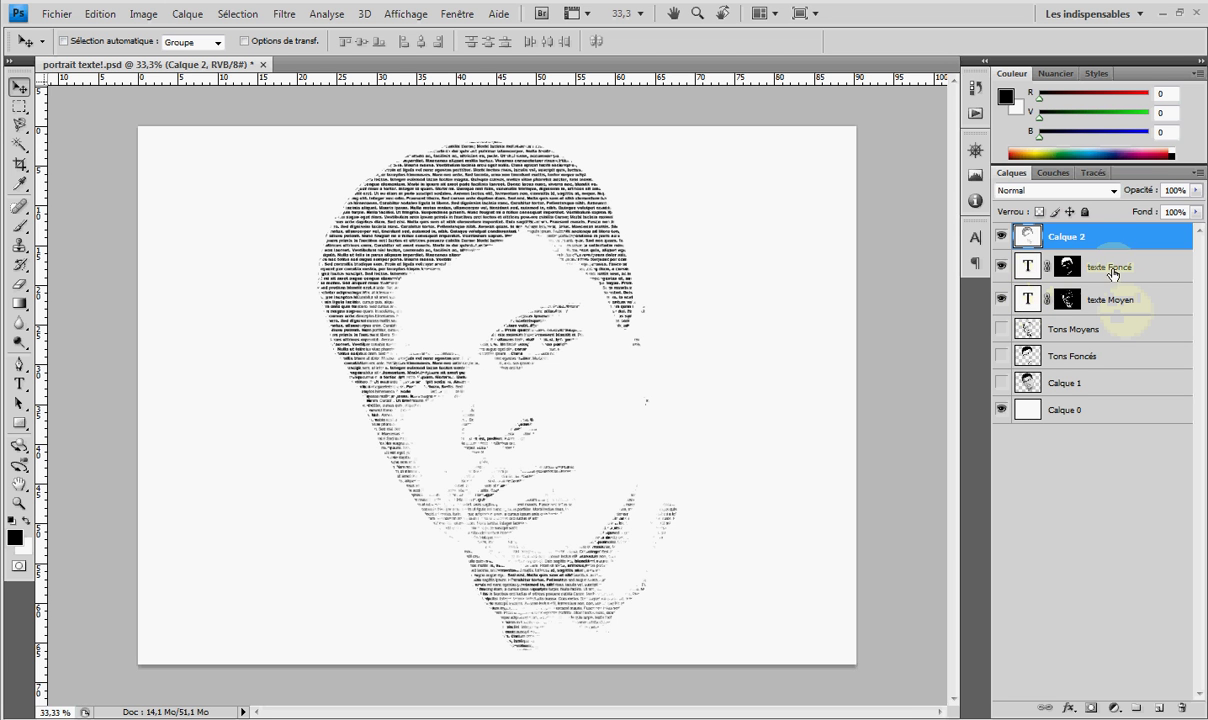
{"action": "left_click", "coordinate": [1001, 266]}
{"action": "left_click", "coordinate": [1001, 299]}
{"action": "left_click", "coordinate": [1103, 239]}
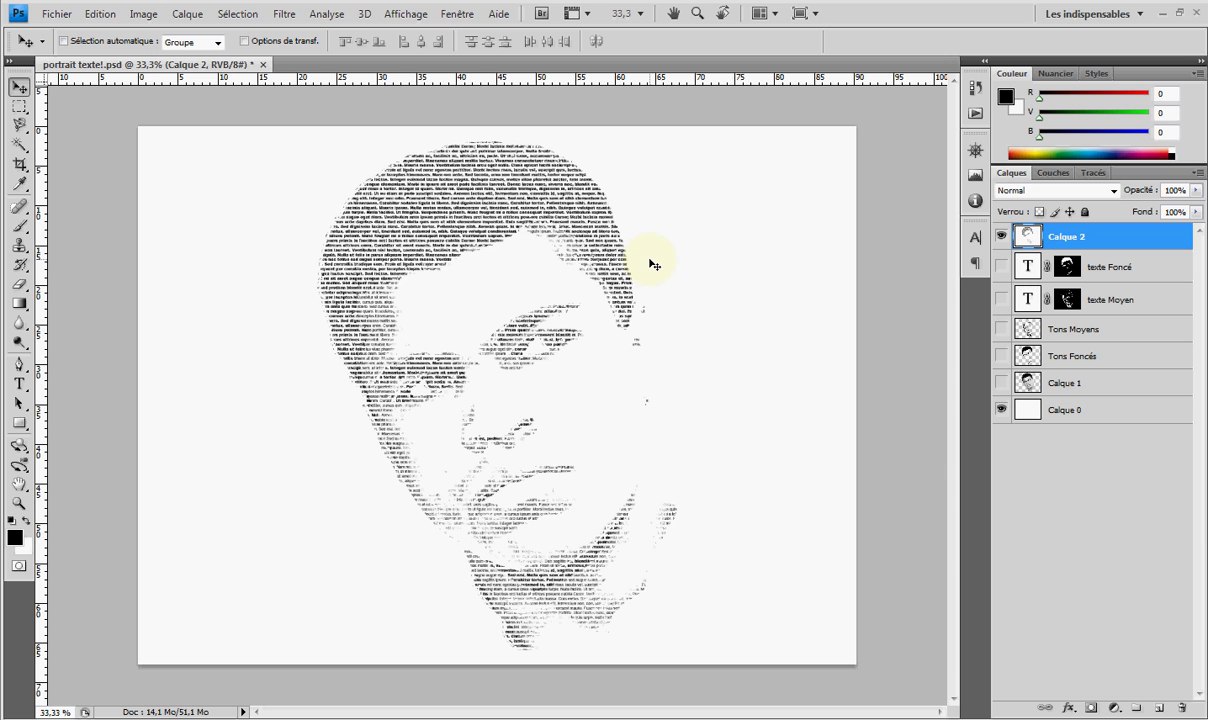
Step: Choose the Brush tool and set the foreground colour to bright blue 00a8ff
{"action": "left_click", "coordinate": [19, 224]}
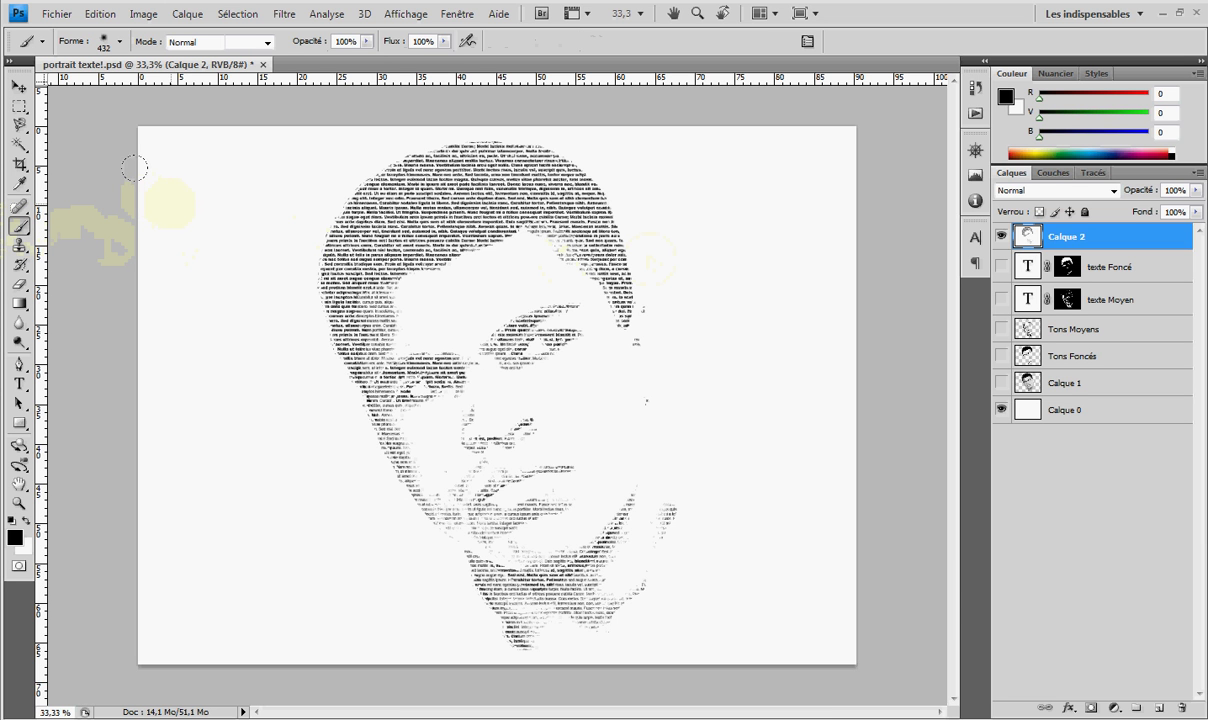
{"action": "left_click", "coordinate": [14, 537]}
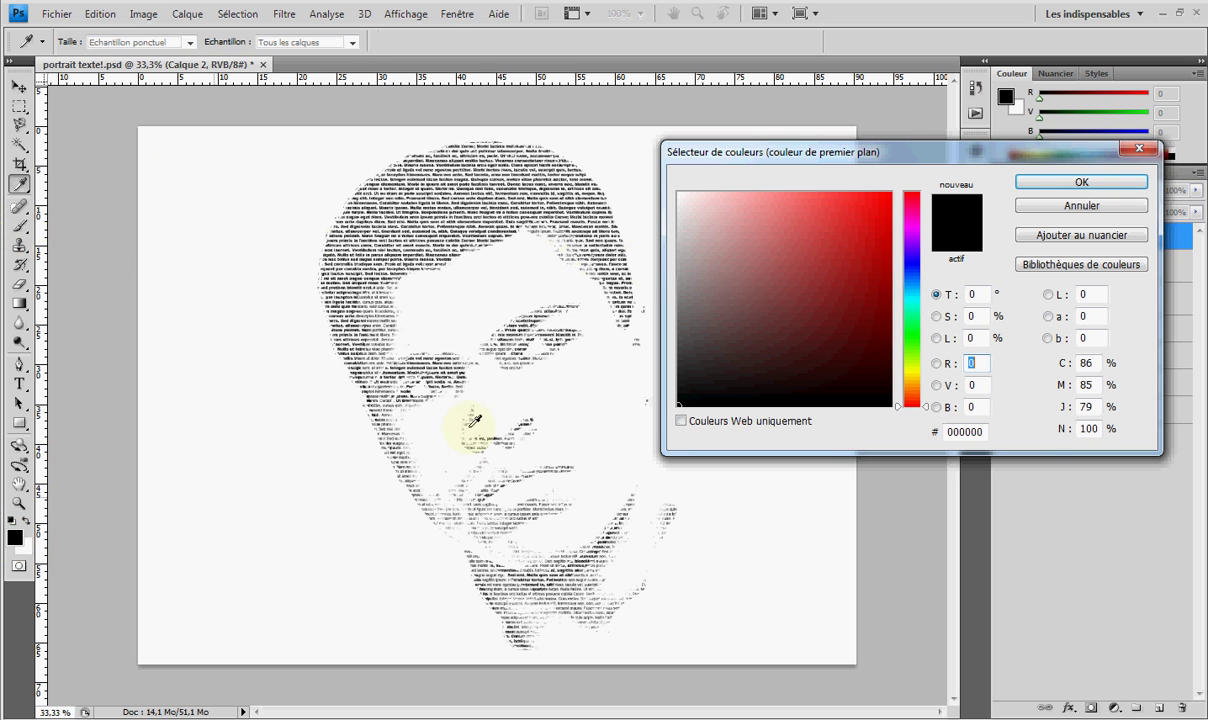
{"action": "left_click_drag", "start_coordinate": [912, 329], "coordinate": [912, 287]}
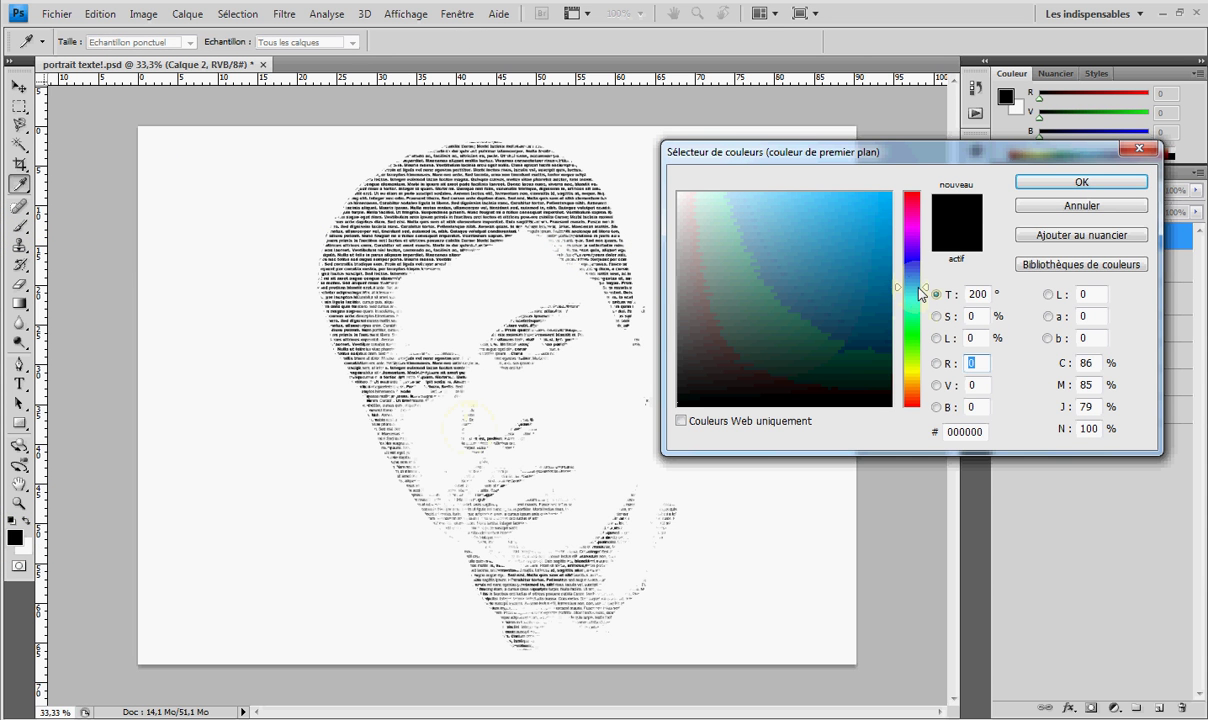
{"action": "left_click_drag", "start_coordinate": [827, 210], "coordinate": [1020, 168]}
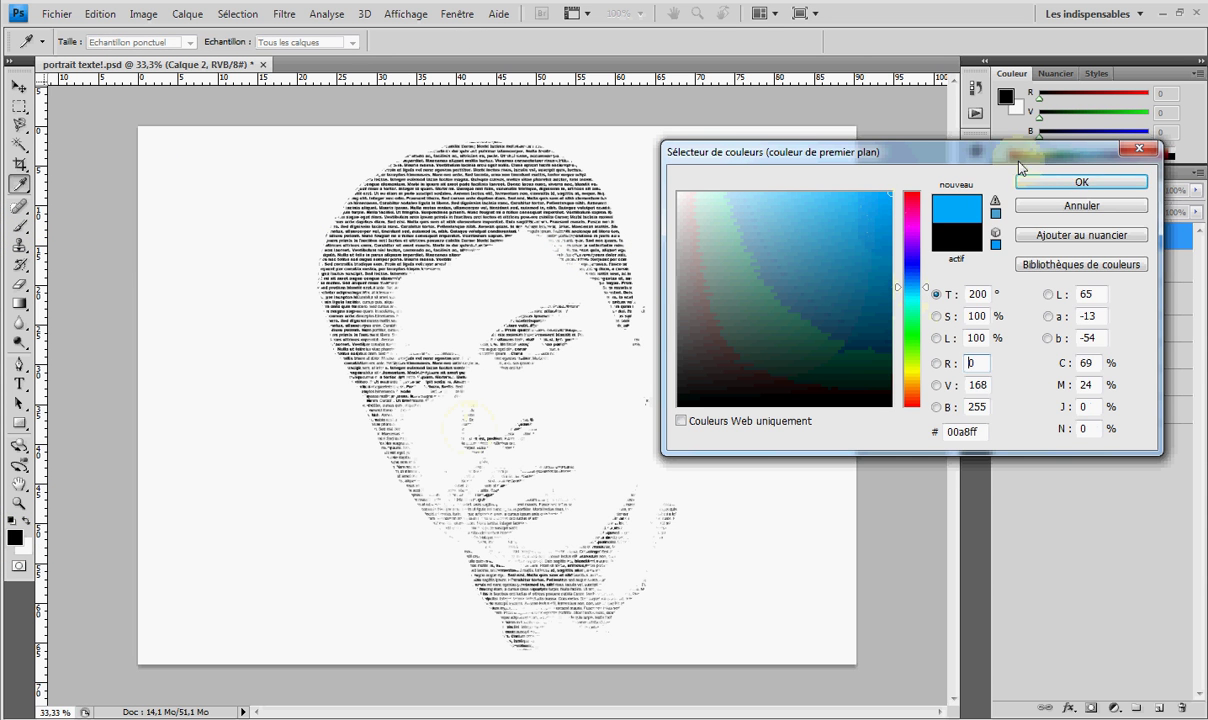
{"action": "left_click", "coordinate": [1090, 184]}
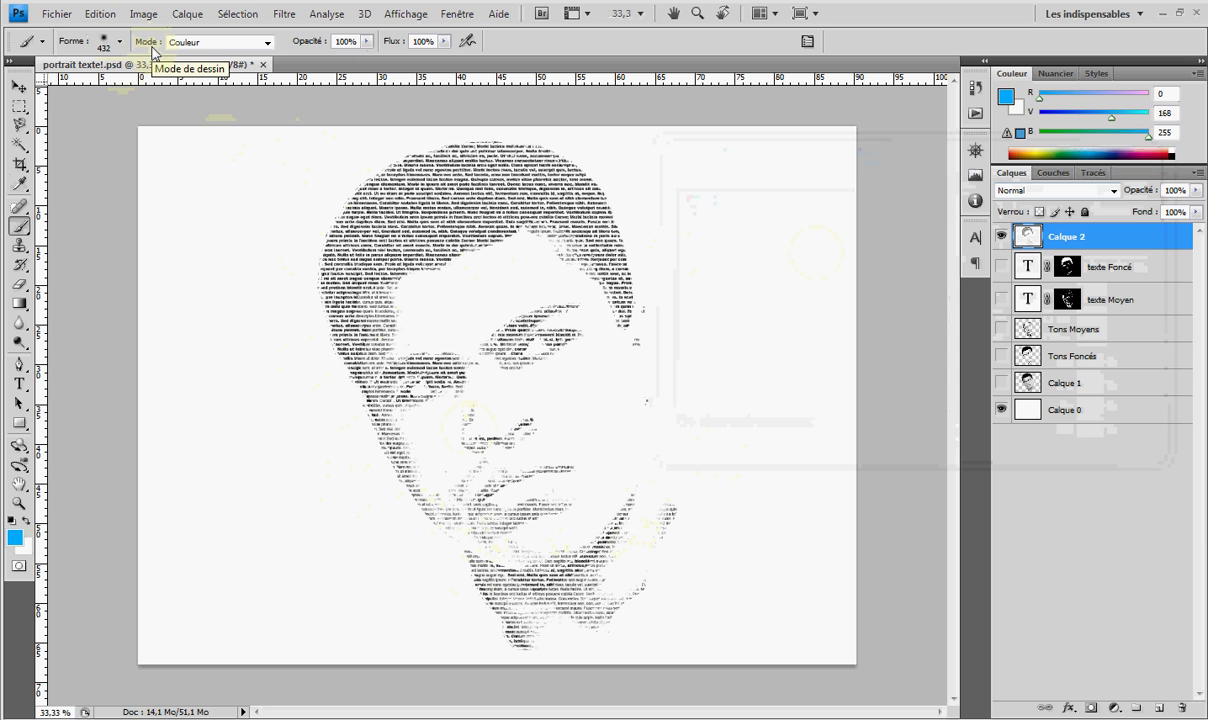
Step: Try painting blue over the portrait on Calque 2 with the brush in Normal mode, and undo the strokes
{"action": "left_click", "coordinate": [267, 43]}
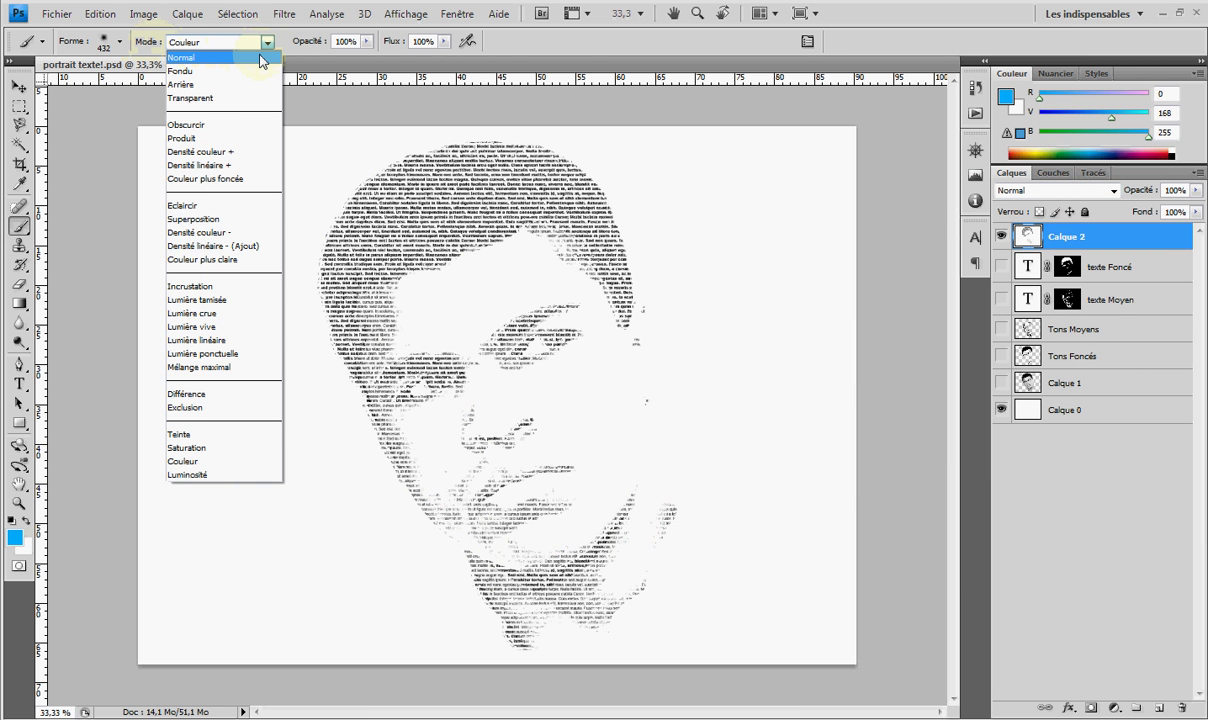
{"action": "left_click", "coordinate": [262, 60]}
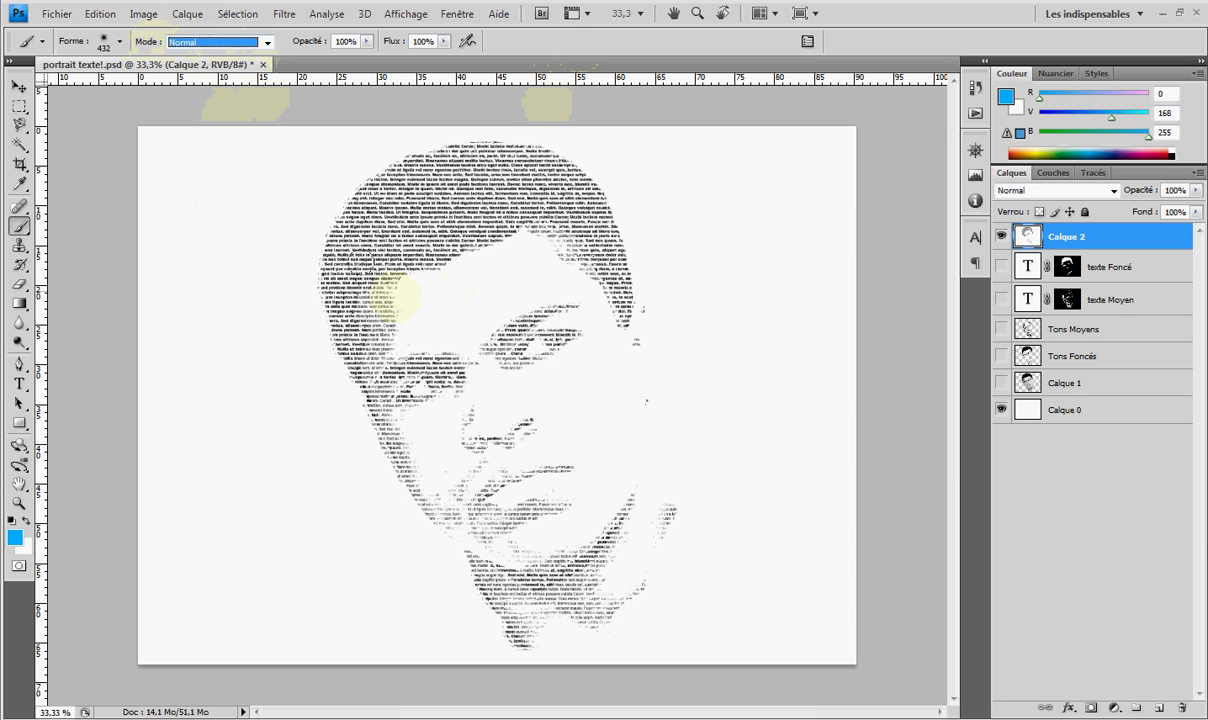
{"action": "mouse_move", "coordinate": [323, 202]}
{"action": "left_mouse_down"}
{"action": "mouse_move", "coordinate": [460, 478]}
{"action": "mouse_move", "coordinate": [558, 568]}
{"action": "mouse_move", "coordinate": [645, 425]}
{"action": "left_mouse_up"}
{"action": "mouse_move", "coordinate": [582, 358]}
{"action": "left_mouse_down"}
{"action": "mouse_move", "coordinate": [581, 158]}
{"action": "mouse_move", "coordinate": [509, 130]}
{"action": "mouse_move", "coordinate": [369, 160]}
{"action": "mouse_move", "coordinate": [327, 210]}
{"action": "mouse_move", "coordinate": [462, 188]}
{"action": "mouse_move", "coordinate": [564, 185]}
{"action": "mouse_move", "coordinate": [604, 198]}
{"action": "mouse_move", "coordinate": [462, 212]}
{"action": "mouse_move", "coordinate": [390, 241]}
{"action": "mouse_move", "coordinate": [355, 280]}
{"action": "mouse_move", "coordinate": [360, 313]}
{"action": "mouse_move", "coordinate": [572, 251]}
{"action": "mouse_move", "coordinate": [392, 347]}
{"action": "mouse_move", "coordinate": [559, 310]}
{"action": "mouse_move", "coordinate": [443, 373]}
{"action": "mouse_move", "coordinate": [482, 417]}
{"action": "mouse_move", "coordinate": [536, 404]}
{"action": "mouse_move", "coordinate": [541, 388]}
{"action": "mouse_move", "coordinate": [478, 462]}
{"action": "left_mouse_up"}
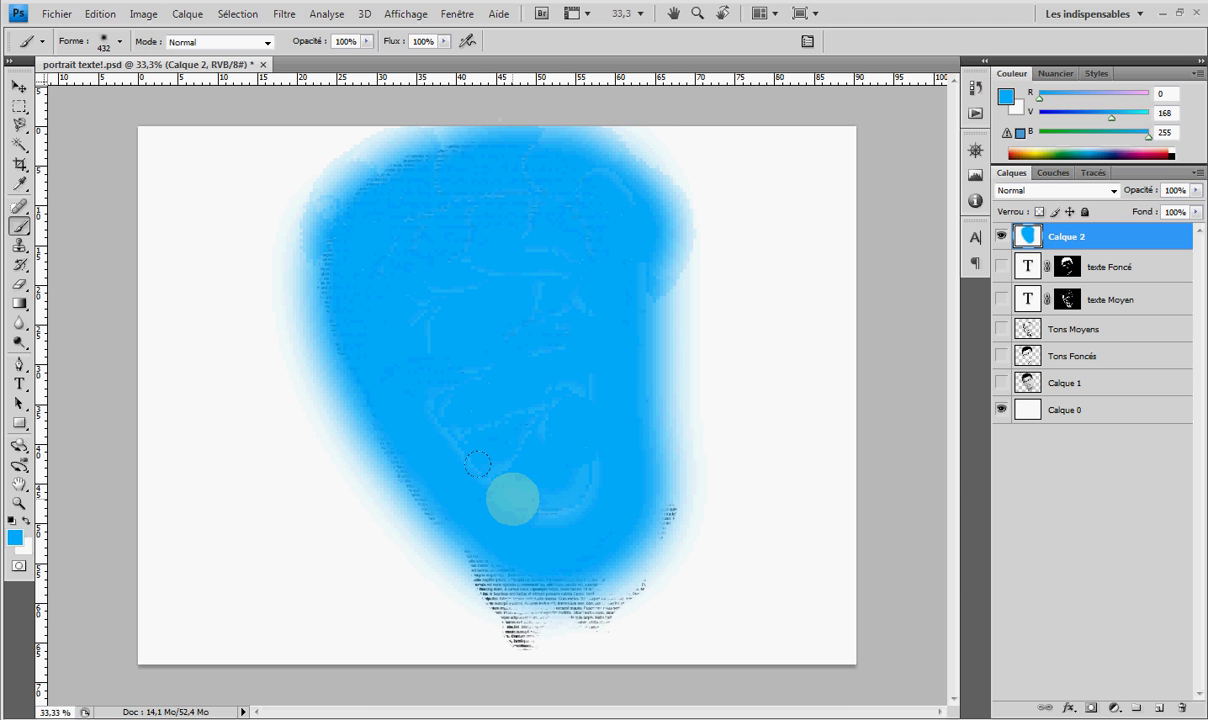
{"action": "key", "text": "ctrl+z"}
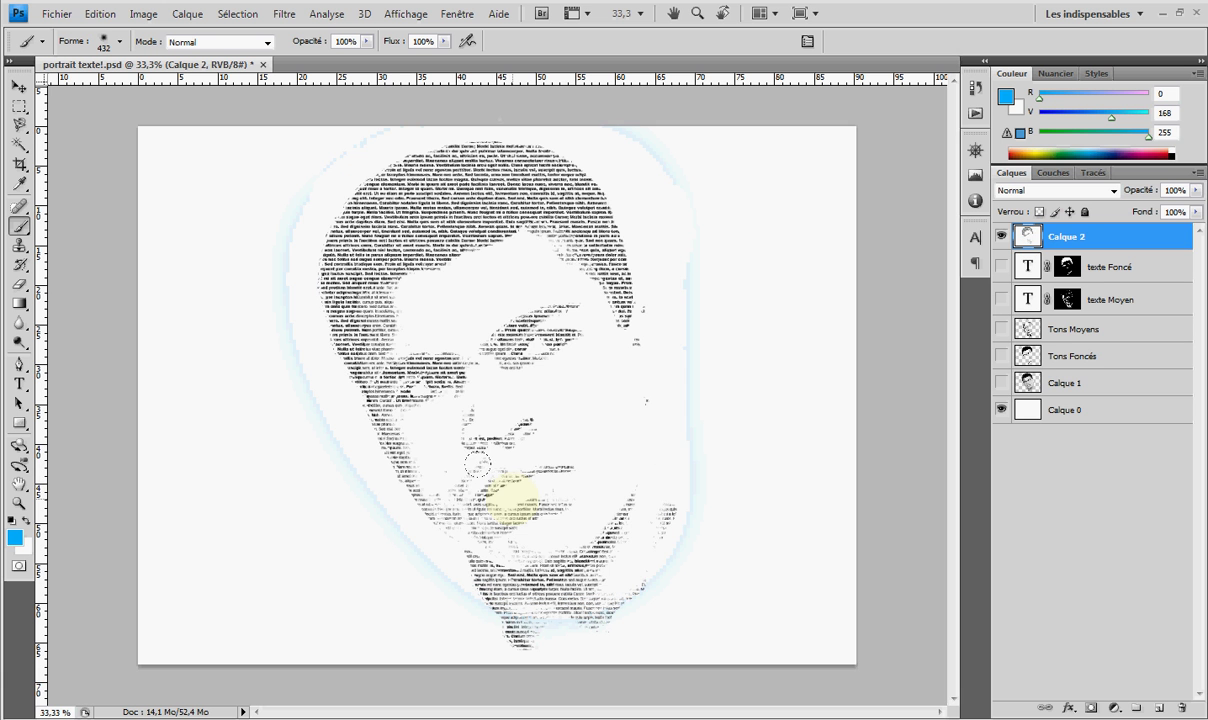
{"action": "key", "text": "ctrl+alt+z"}
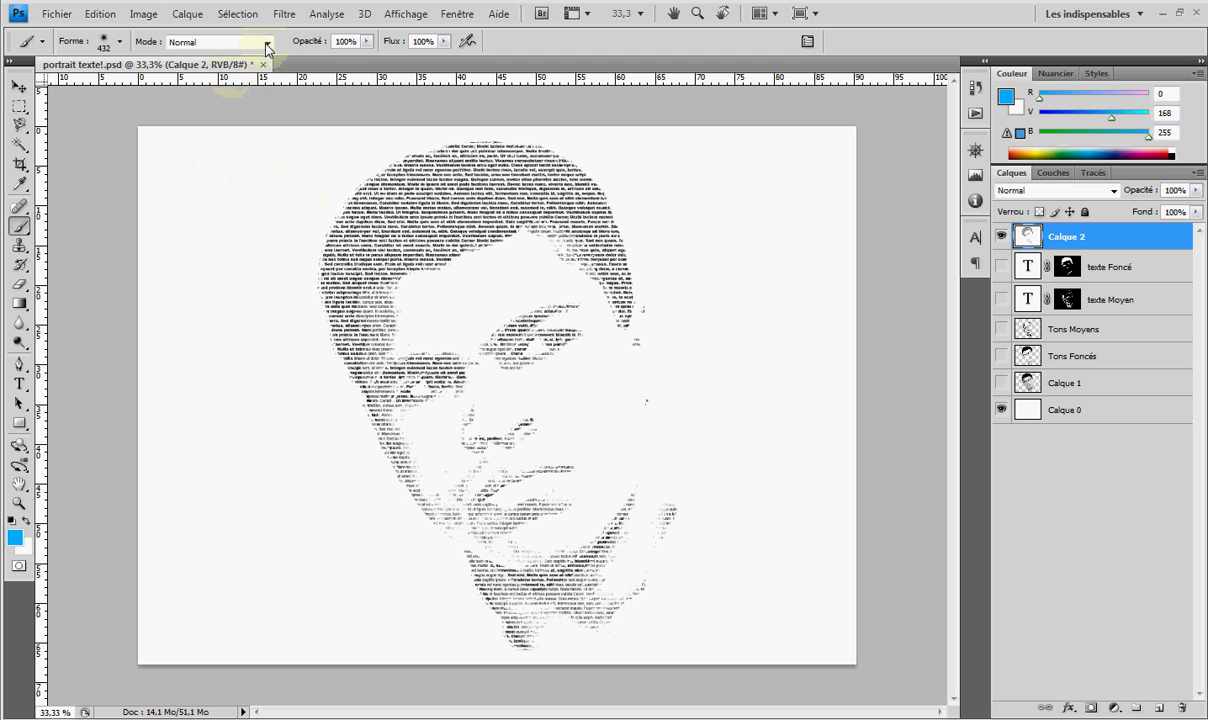
Step: Set the brush mode to Couleur and paint blue over all of the portrait's lettering on Calque 2
{"action": "left_click", "coordinate": [264, 43]}
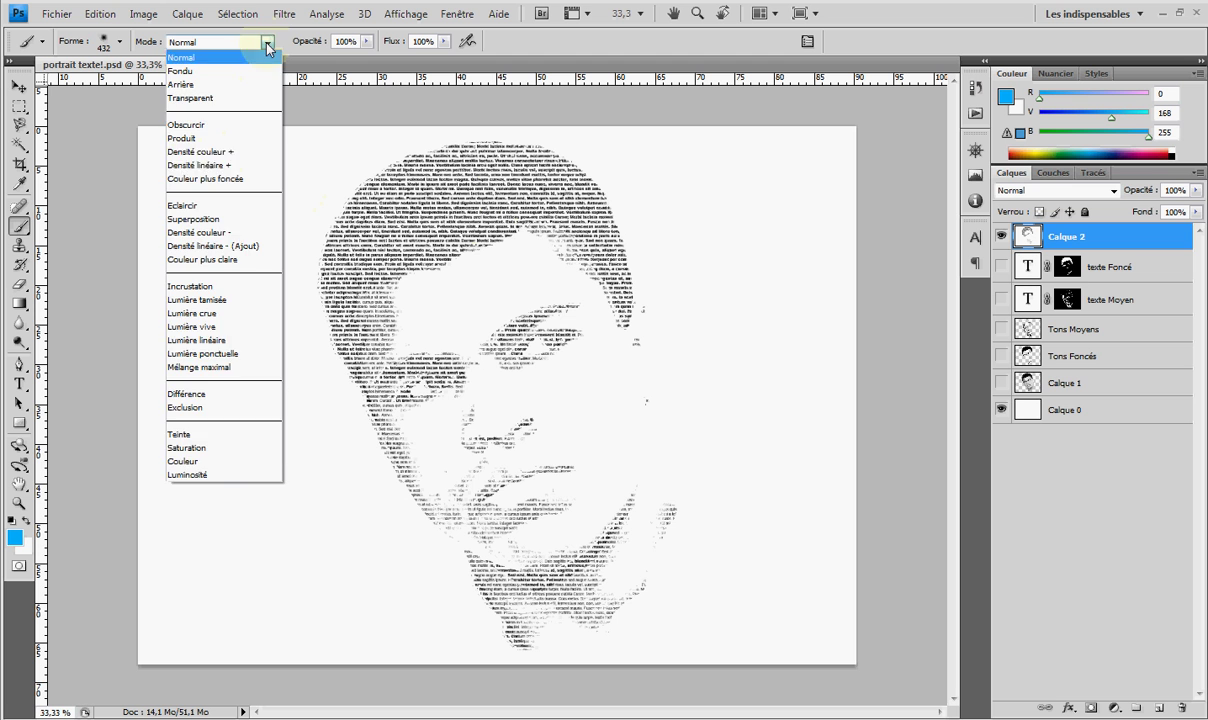
{"action": "left_click", "coordinate": [219, 461]}
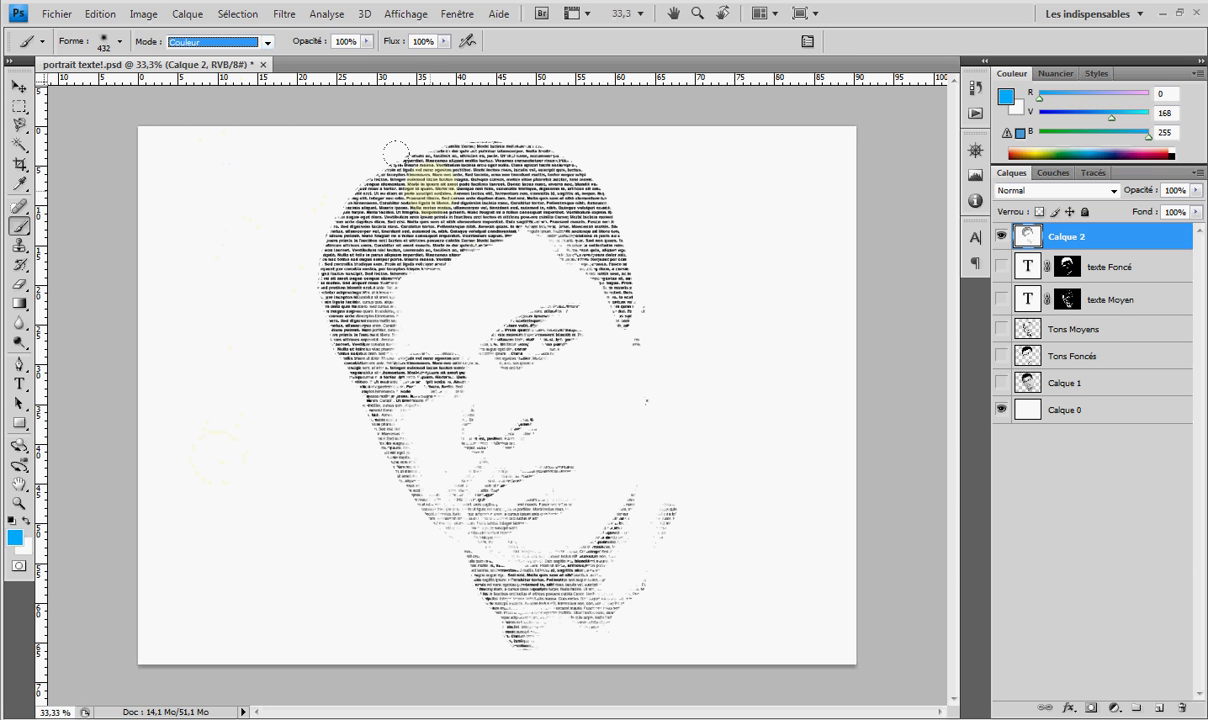
{"action": "mouse_move", "coordinate": [368, 148]}
{"action": "left_mouse_down"}
{"action": "mouse_move", "coordinate": [344, 200]}
{"action": "mouse_move", "coordinate": [327, 302]}
{"action": "mouse_move", "coordinate": [344, 408]}
{"action": "mouse_move", "coordinate": [418, 506]}
{"action": "left_mouse_up"}
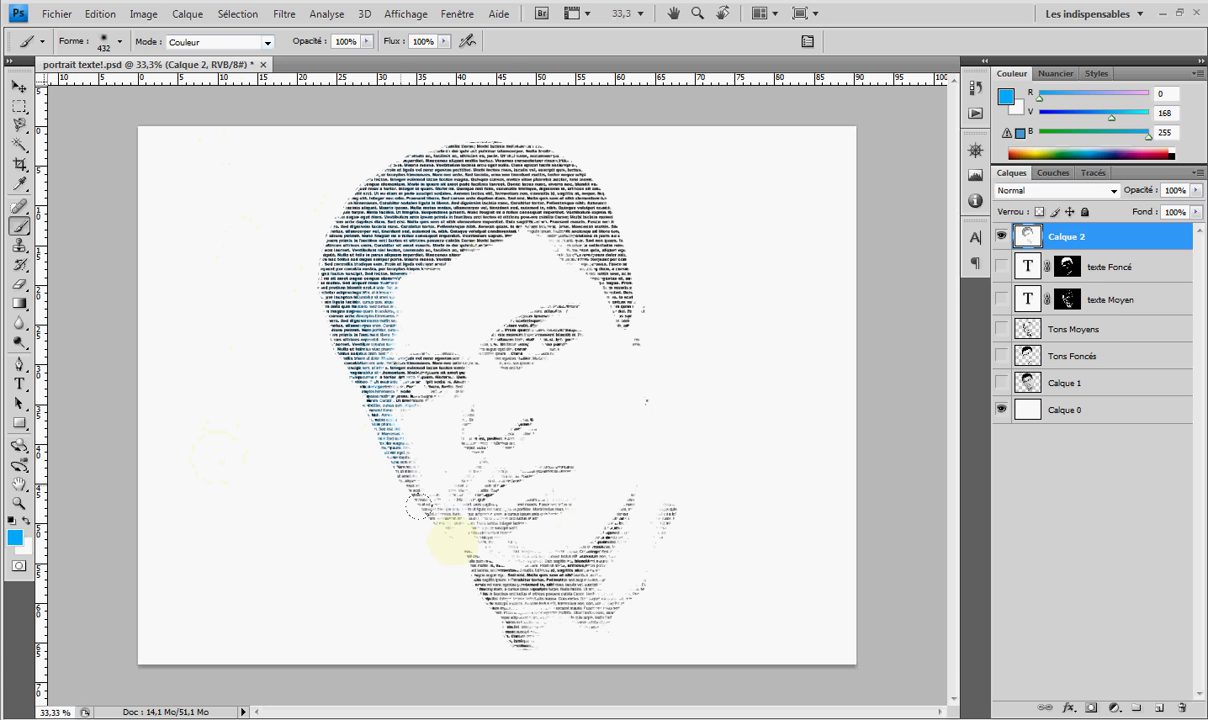
{"action": "mouse_move", "coordinate": [617, 424]}
{"action": "left_mouse_down"}
{"action": "mouse_move", "coordinate": [646, 476]}
{"action": "mouse_move", "coordinate": [409, 572]}
{"action": "mouse_move", "coordinate": [362, 407]}
{"action": "mouse_move", "coordinate": [505, 387]}
{"action": "mouse_move", "coordinate": [484, 404]}
{"action": "mouse_move", "coordinate": [634, 410]}
{"action": "mouse_move", "coordinate": [321, 376]}
{"action": "mouse_move", "coordinate": [437, 352]}
{"action": "mouse_move", "coordinate": [469, 491]}
{"action": "mouse_move", "coordinate": [560, 270]}
{"action": "mouse_move", "coordinate": [432, 350]}
{"action": "mouse_move", "coordinate": [553, 282]}
{"action": "mouse_move", "coordinate": [572, 162]}
{"action": "mouse_move", "coordinate": [514, 101]}
{"action": "mouse_move", "coordinate": [453, 113]}
{"action": "mouse_move", "coordinate": [404, 153]}
{"action": "mouse_move", "coordinate": [635, 151]}
{"action": "mouse_move", "coordinate": [298, 225]}
{"action": "mouse_move", "coordinate": [333, 463]}
{"action": "mouse_move", "coordinate": [368, 139]}
{"action": "mouse_move", "coordinate": [497, 100]}
{"action": "mouse_move", "coordinate": [285, 238]}
{"action": "mouse_move", "coordinate": [634, 523]}
{"action": "left_mouse_up"}
{"action": "mouse_move", "coordinate": [625, 462]}
{"action": "left_mouse_down"}
{"action": "mouse_move", "coordinate": [444, 587]}
{"action": "mouse_move", "coordinate": [524, 305]}
{"action": "mouse_move", "coordinate": [484, 140]}
{"action": "mouse_move", "coordinate": [561, 248]}
{"action": "mouse_move", "coordinate": [538, 140]}
{"action": "mouse_move", "coordinate": [628, 243]}
{"action": "mouse_move", "coordinate": [639, 363]}
{"action": "mouse_move", "coordinate": [585, 168]}
{"action": "mouse_move", "coordinate": [360, 144]}
{"action": "mouse_move", "coordinate": [225, 404]}
{"action": "mouse_move", "coordinate": [596, 285]}
{"action": "mouse_move", "coordinate": [597, 469]}
{"action": "mouse_move", "coordinate": [561, 523]}
{"action": "mouse_move", "coordinate": [501, 255]}
{"action": "mouse_move", "coordinate": [651, 547]}
{"action": "mouse_move", "coordinate": [505, 545]}
{"action": "mouse_move", "coordinate": [553, 406]}
{"action": "mouse_move", "coordinate": [627, 391]}
{"action": "mouse_move", "coordinate": [549, 422]}
{"action": "mouse_move", "coordinate": [681, 382]}
{"action": "mouse_move", "coordinate": [557, 132]}
{"action": "mouse_move", "coordinate": [523, 132]}
{"action": "mouse_move", "coordinate": [308, 310]}
{"action": "mouse_move", "coordinate": [433, 544]}
{"action": "mouse_move", "coordinate": [630, 497]}
{"action": "mouse_move", "coordinate": [644, 460]}
{"action": "mouse_move", "coordinate": [473, 562]}
{"action": "mouse_move", "coordinate": [455, 555]}
{"action": "mouse_move", "coordinate": [248, 125]}
{"action": "mouse_move", "coordinate": [482, 132]}
{"action": "mouse_move", "coordinate": [424, 147]}
{"action": "mouse_move", "coordinate": [396, 292]}
{"action": "mouse_move", "coordinate": [338, 352]}
{"action": "mouse_move", "coordinate": [328, 533]}
{"action": "left_mouse_up"}
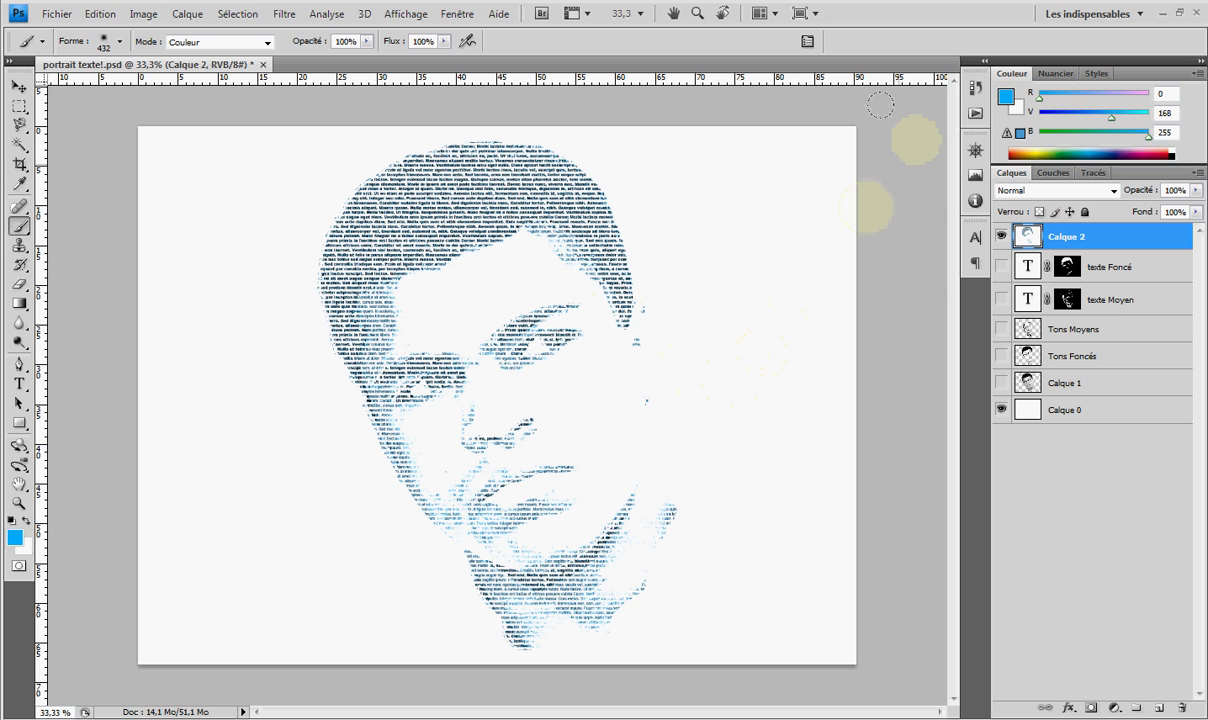
Step: Revert the document history to the Dupliquer les calques visibles state, undoing the blue brush strokes
{"action": "left_click", "coordinate": [976, 89]}
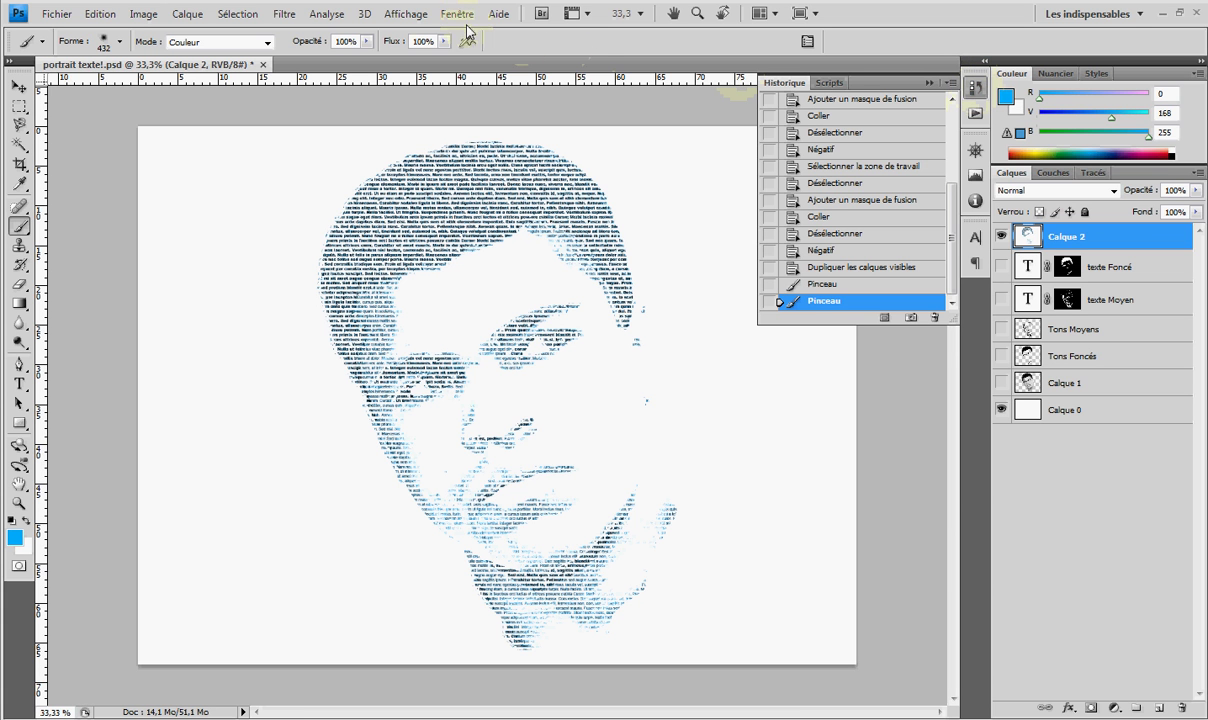
{"action": "left_click", "coordinate": [408, 15]}
{"action": "left_click", "coordinate": [428, 16]}
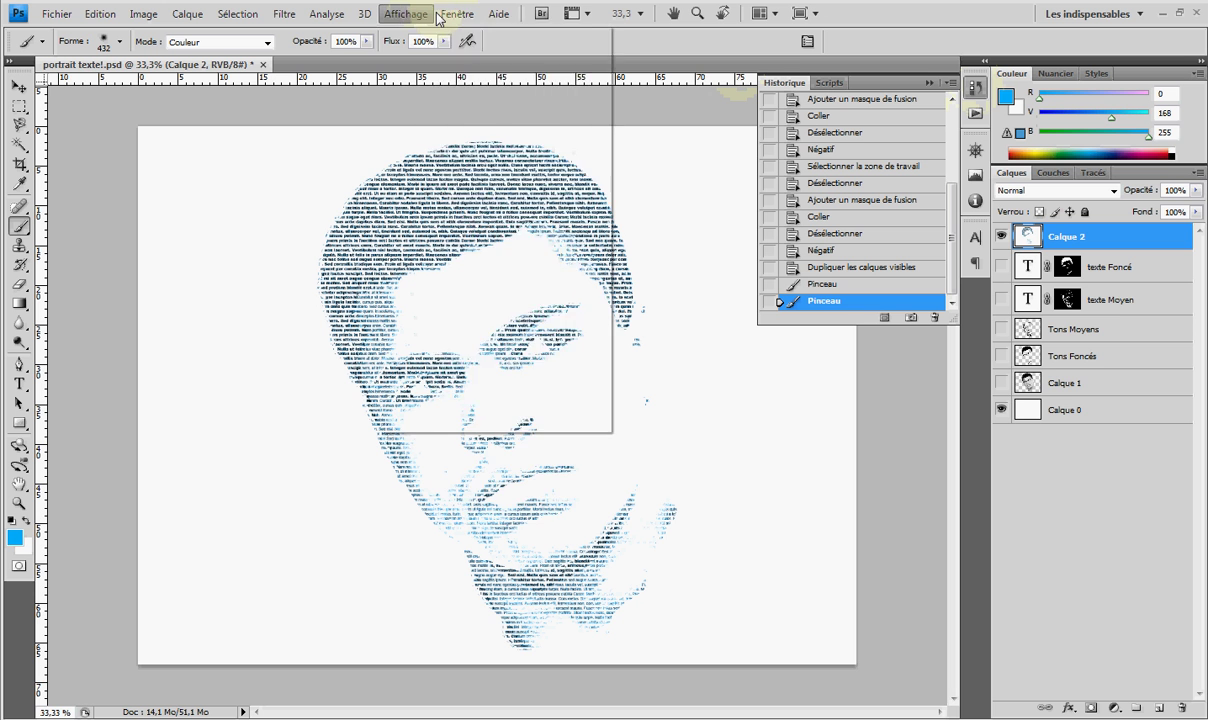
{"action": "left_click", "coordinate": [448, 15]}
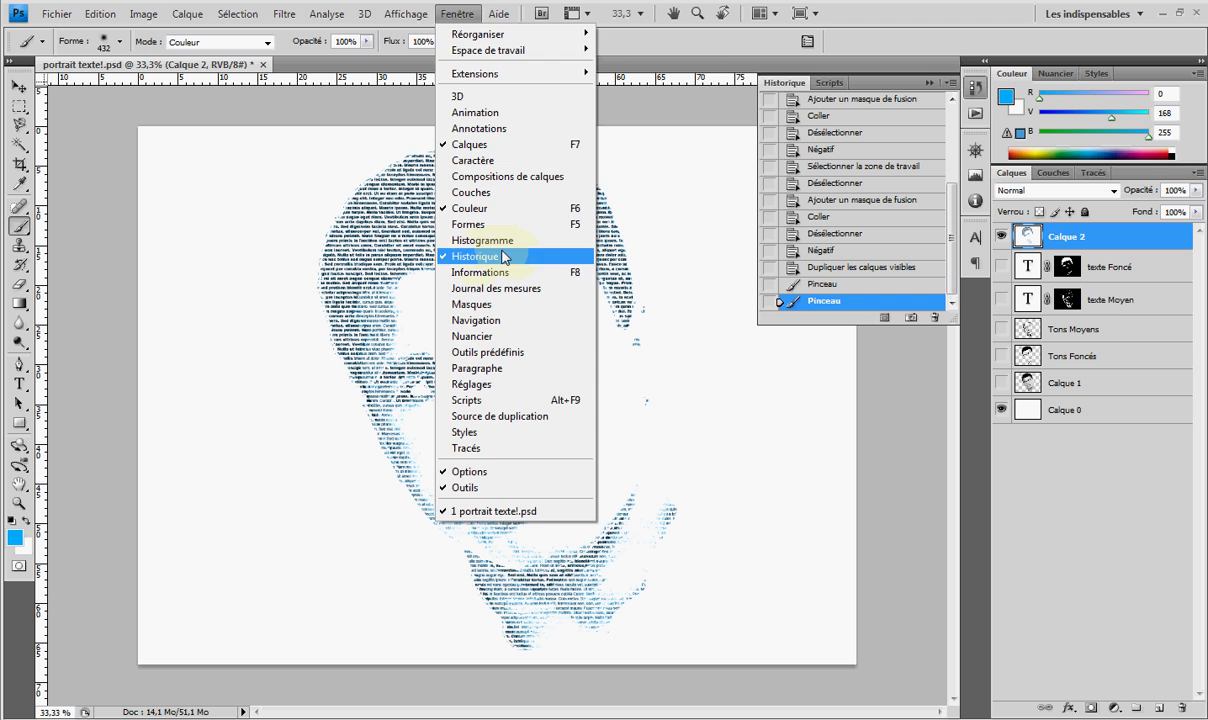
{"action": "left_click", "coordinate": [677, 43]}
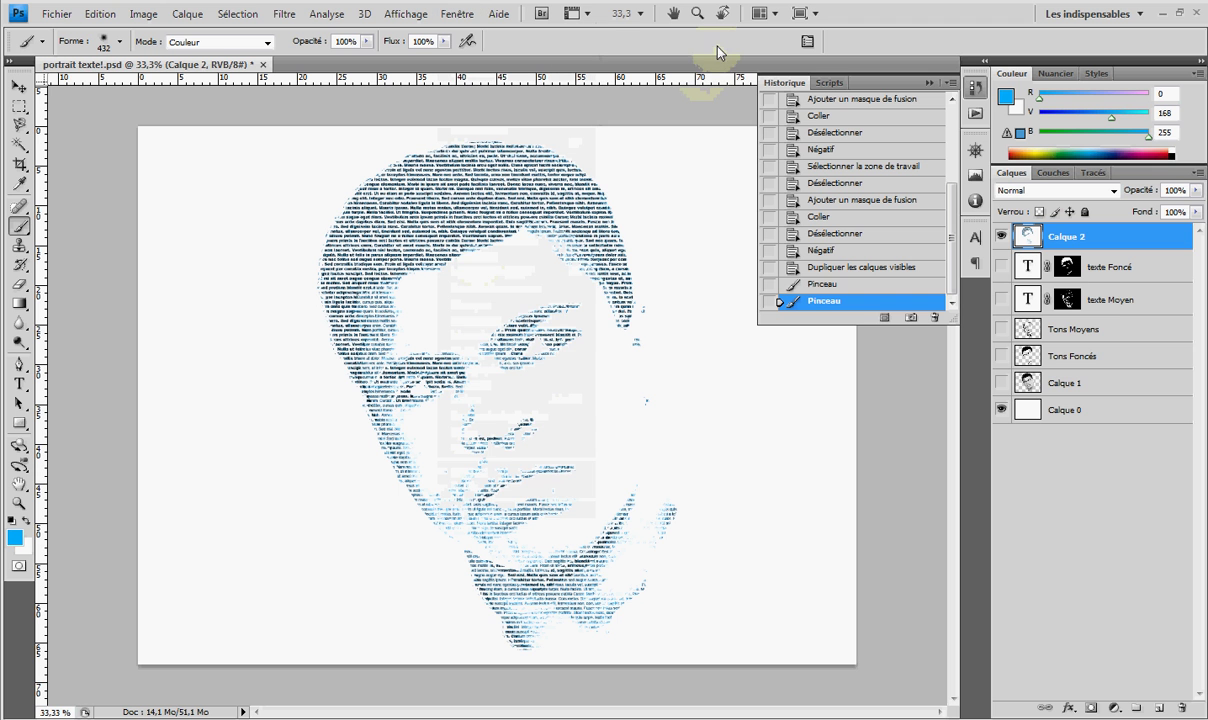
{"action": "left_click", "coordinate": [866, 270]}
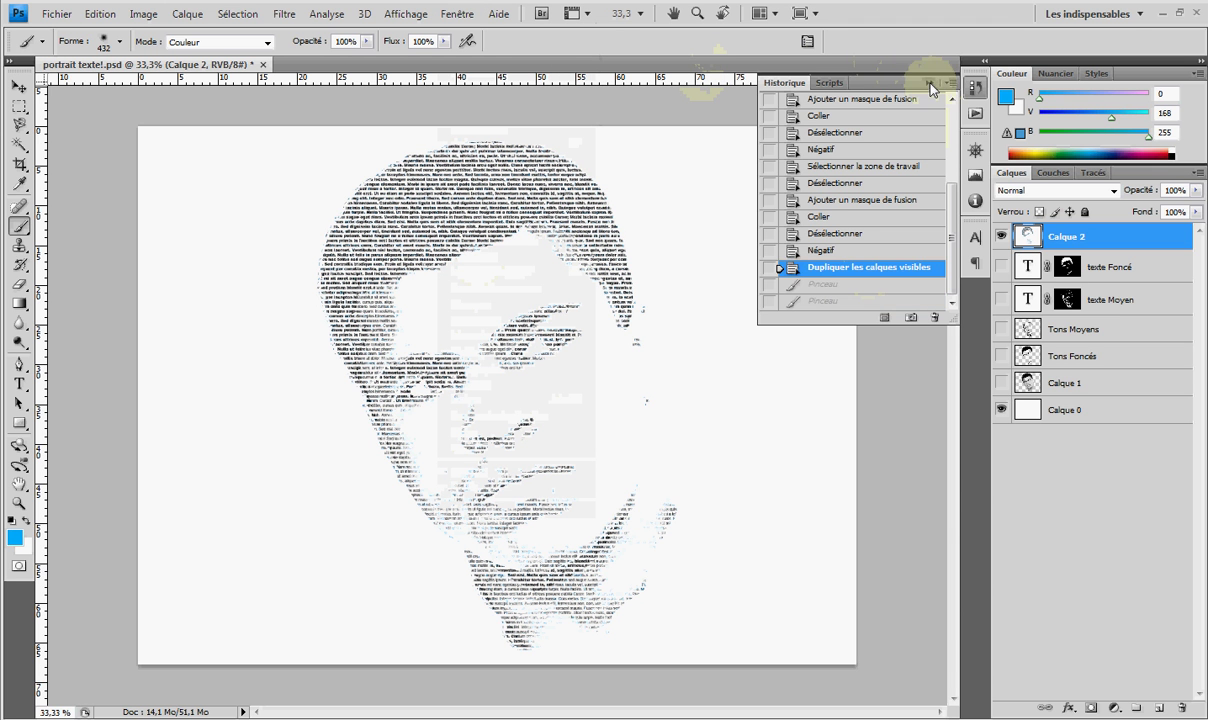
{"action": "left_click", "coordinate": [930, 84]}
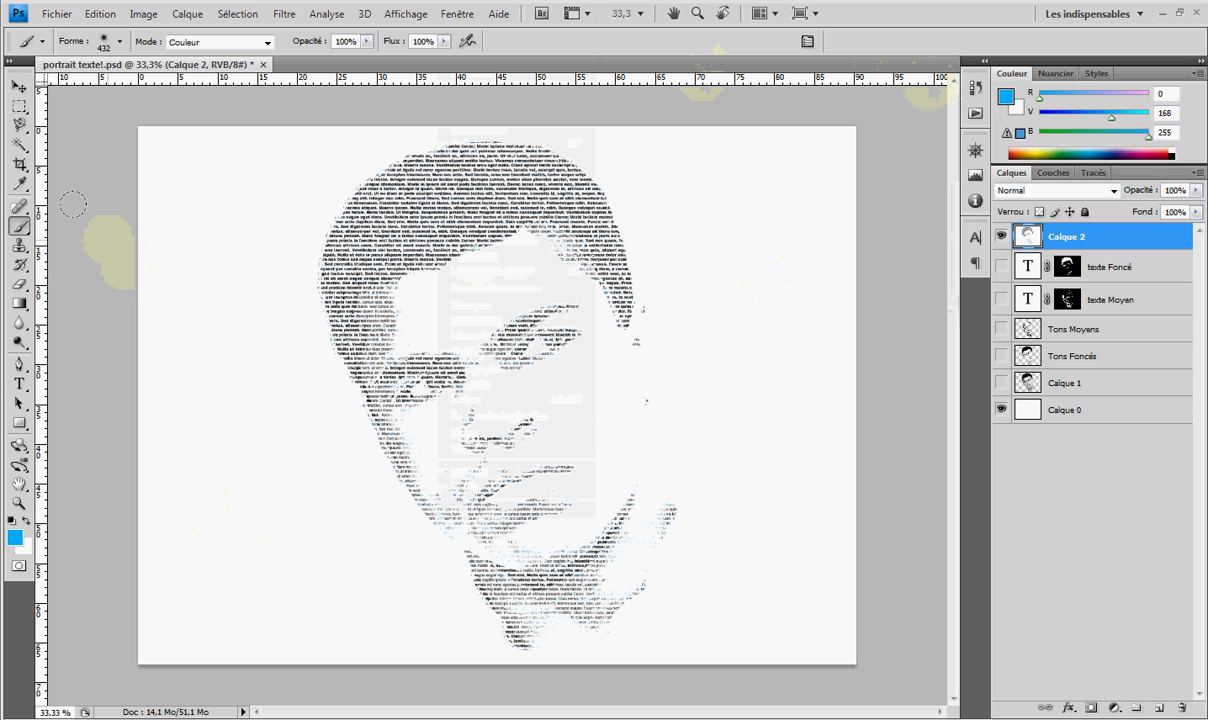
Step: Apply the Spectre linear gradient in Couleur mode to Calque 2, running from the canvas's top edge down to its bottom edge
{"action": "left_click", "coordinate": [18, 305]}
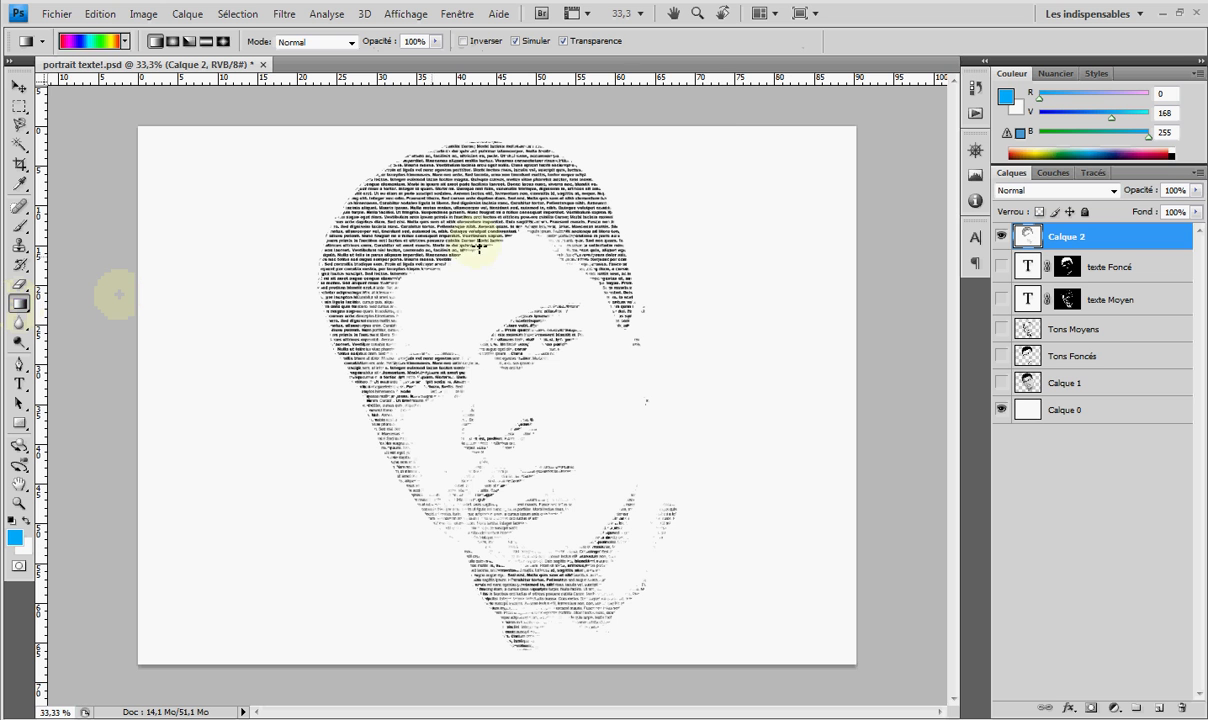
{"action": "left_click", "coordinate": [17, 88]}
{"action": "left_click", "coordinate": [18, 304]}
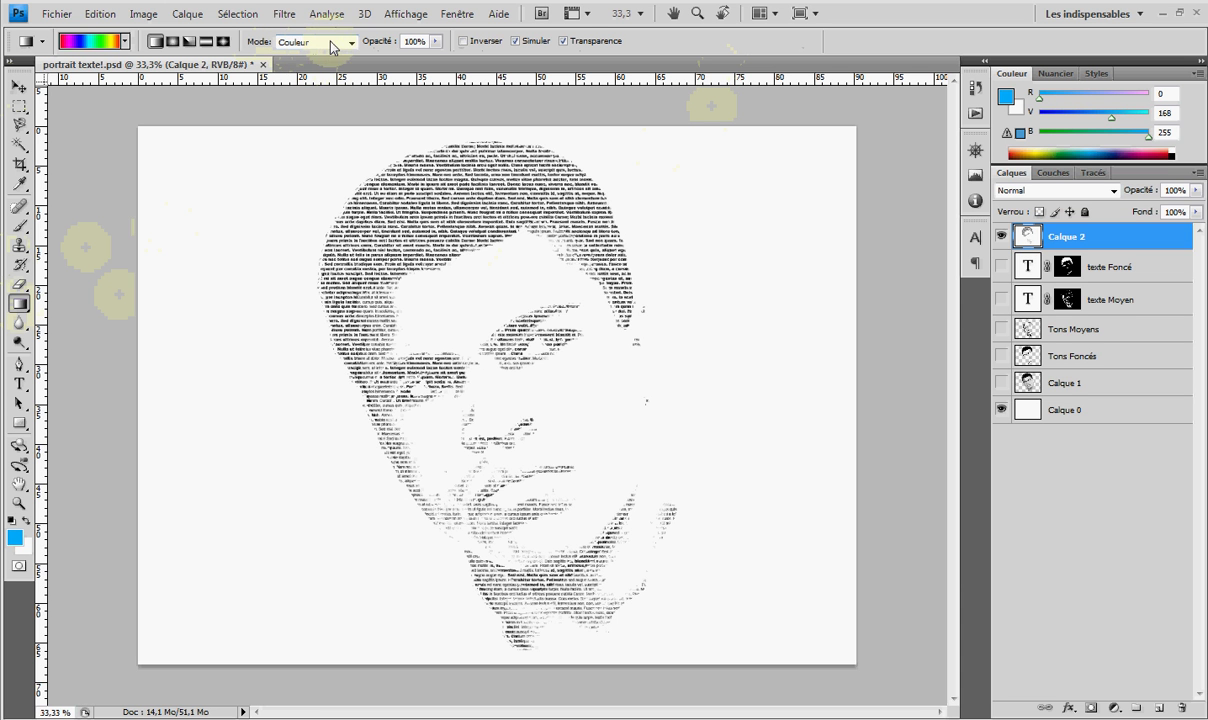
{"action": "left_click", "coordinate": [97, 50]}
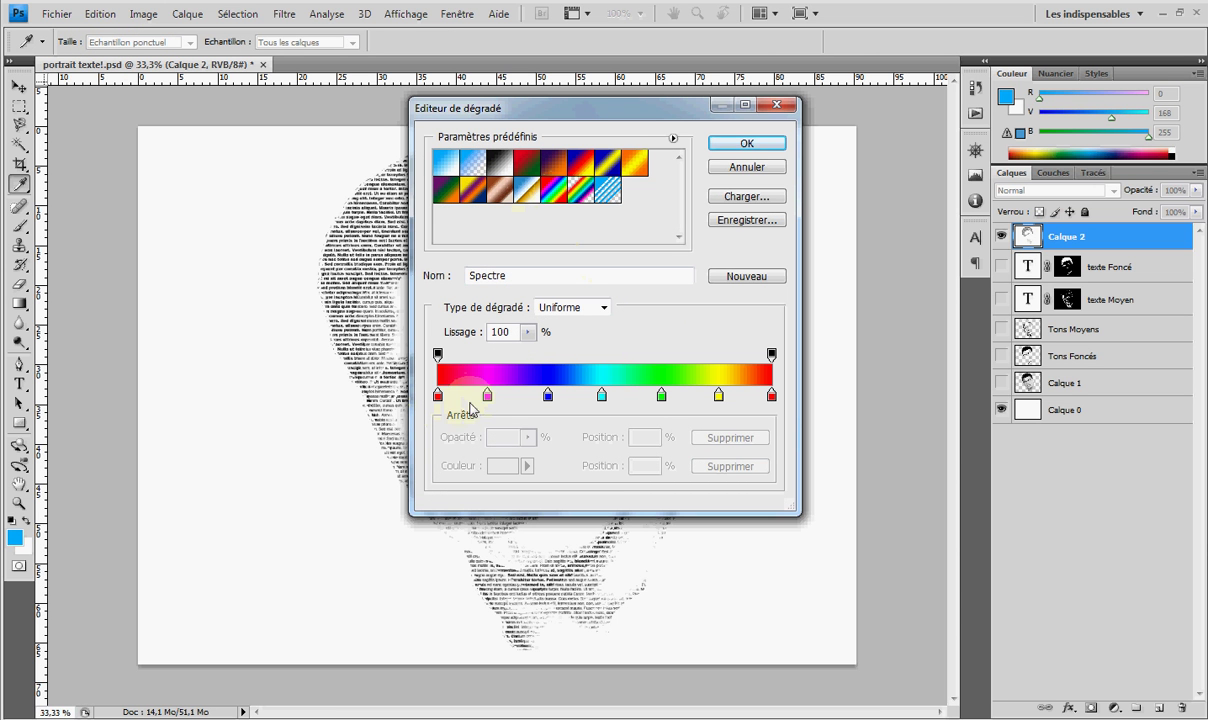
{"action": "left_click", "coordinate": [730, 143]}
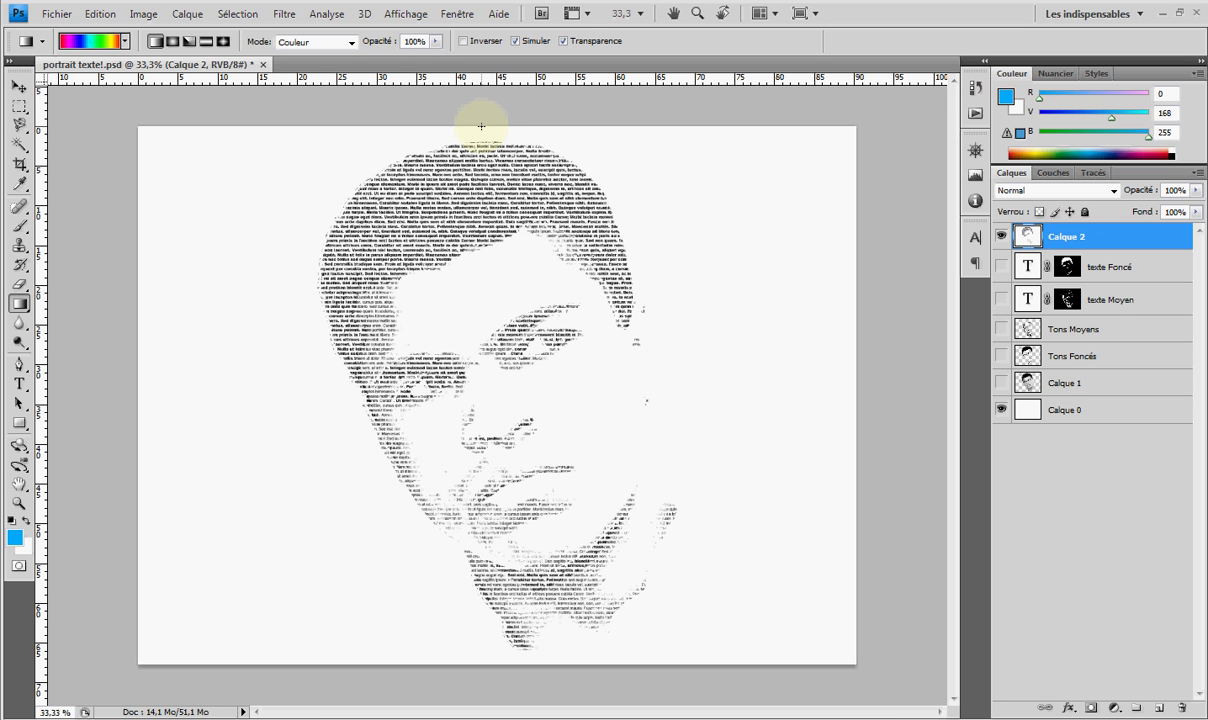
{"action": "left_click_drag", "start_coordinate": [481, 126], "coordinate": [488, 664]}
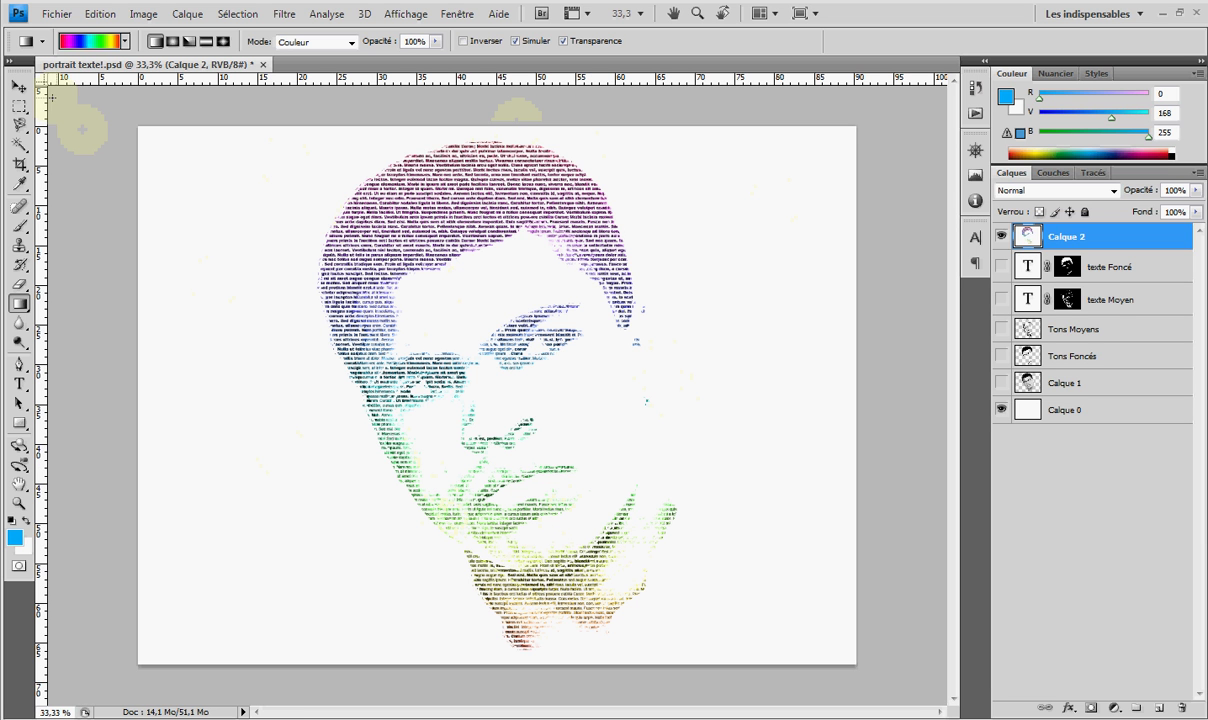
{"action": "left_click", "coordinate": [20, 87]}
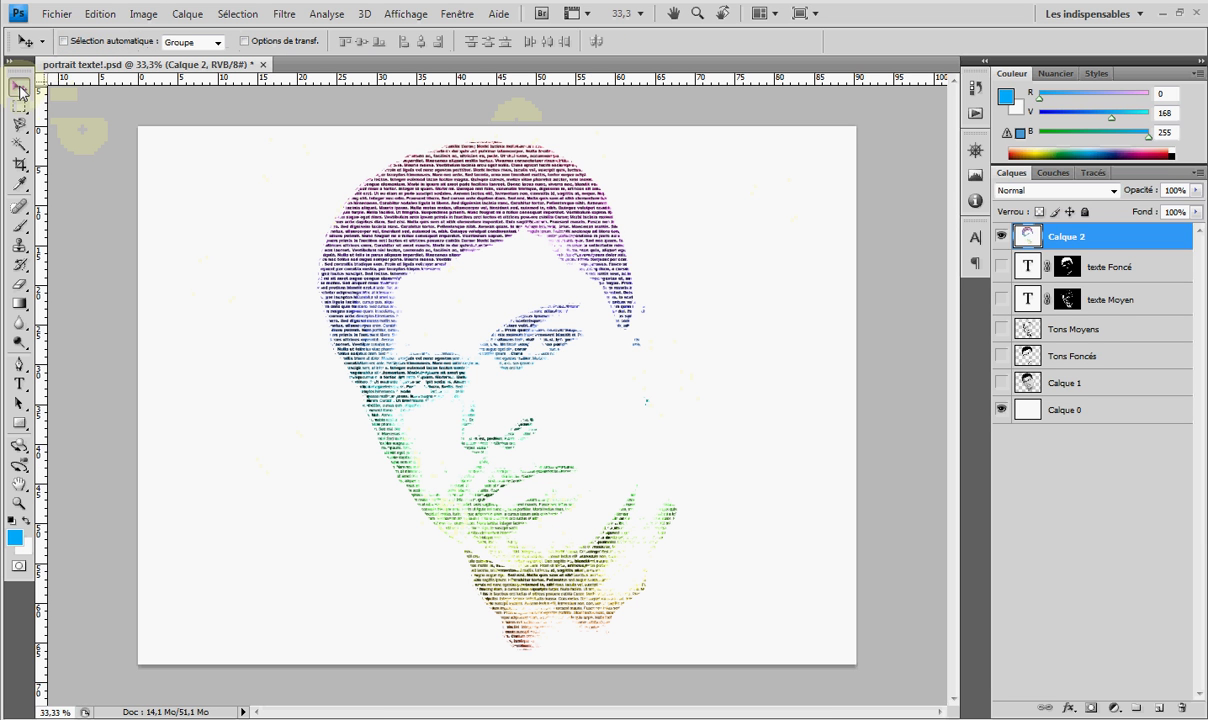